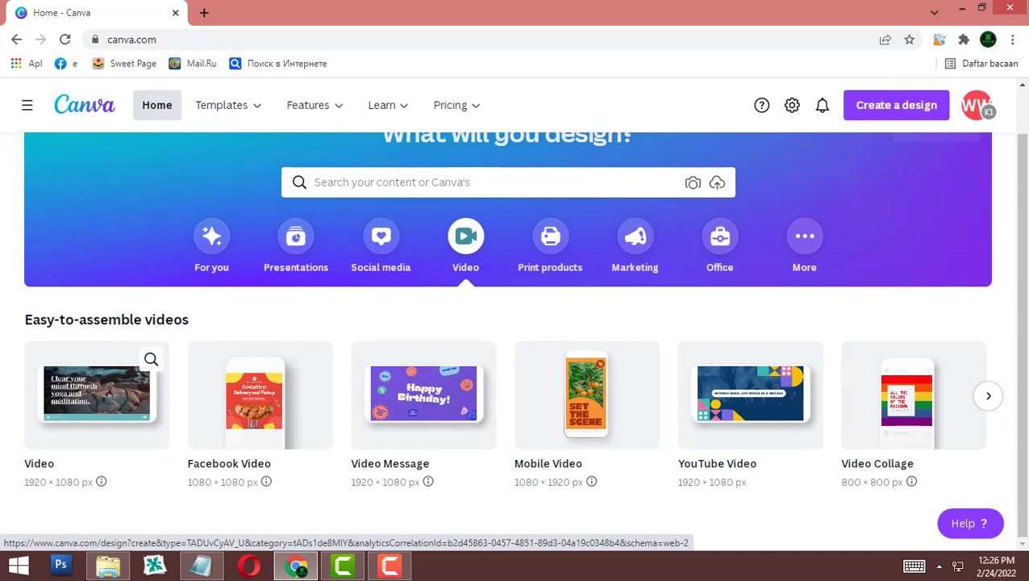
Create a new 1920 × 1080 px video design and open the yellow toy-review template from the Reviews Video templates
left_click(97, 395)
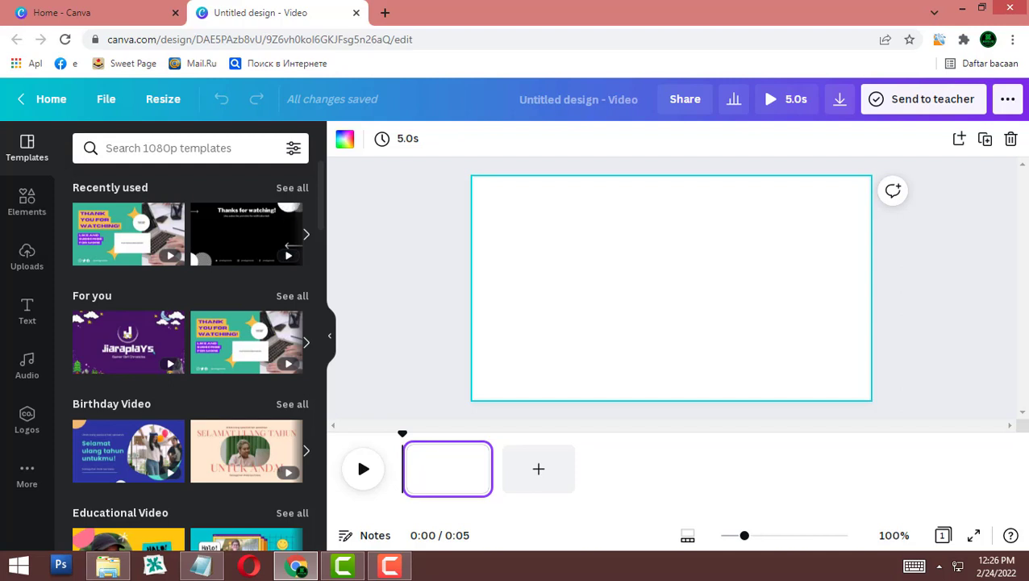
scroll(191, 355, "down", 5)
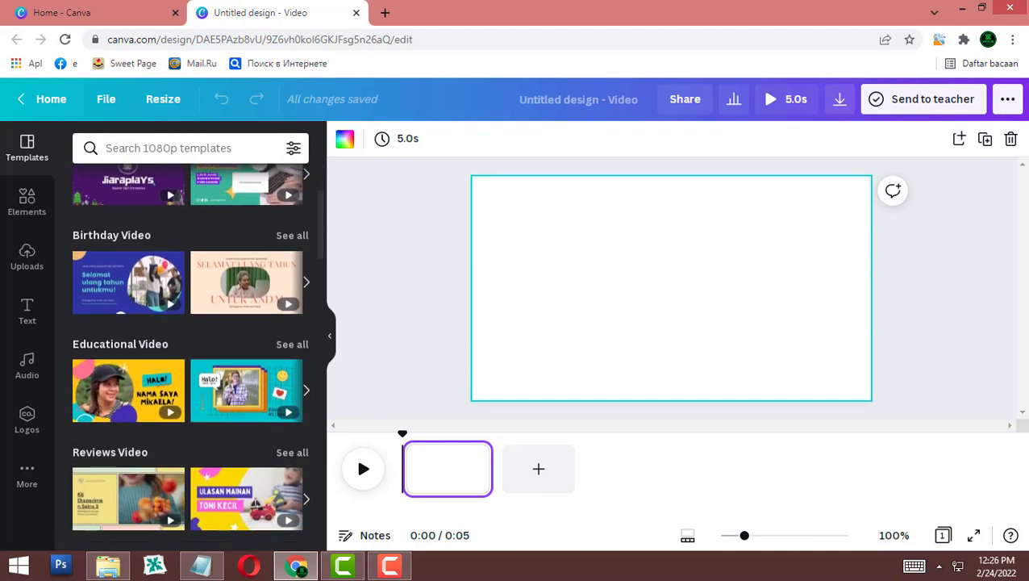
scroll(191, 355, "down", 2)
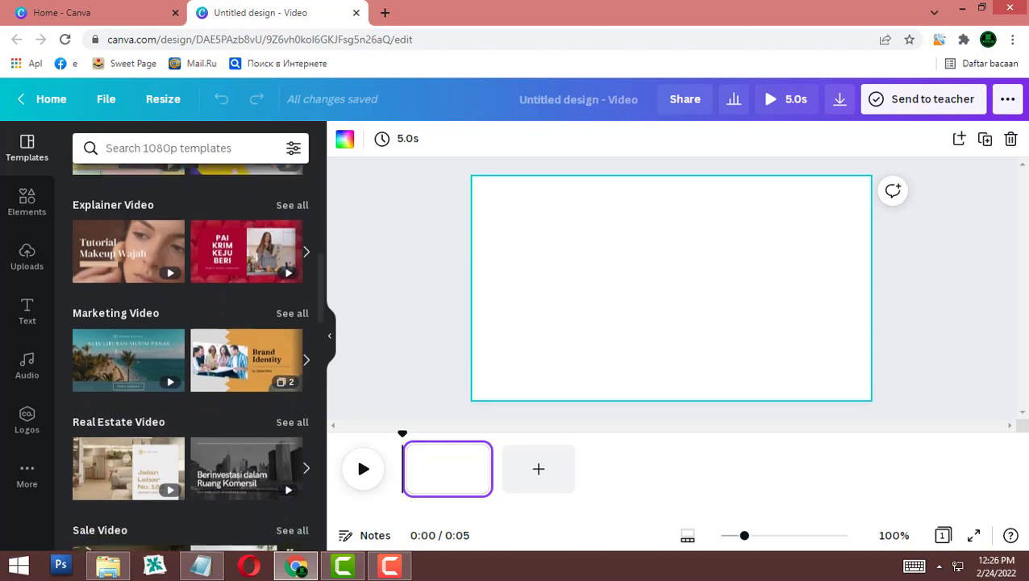
scroll(192, 355, "up", 3)
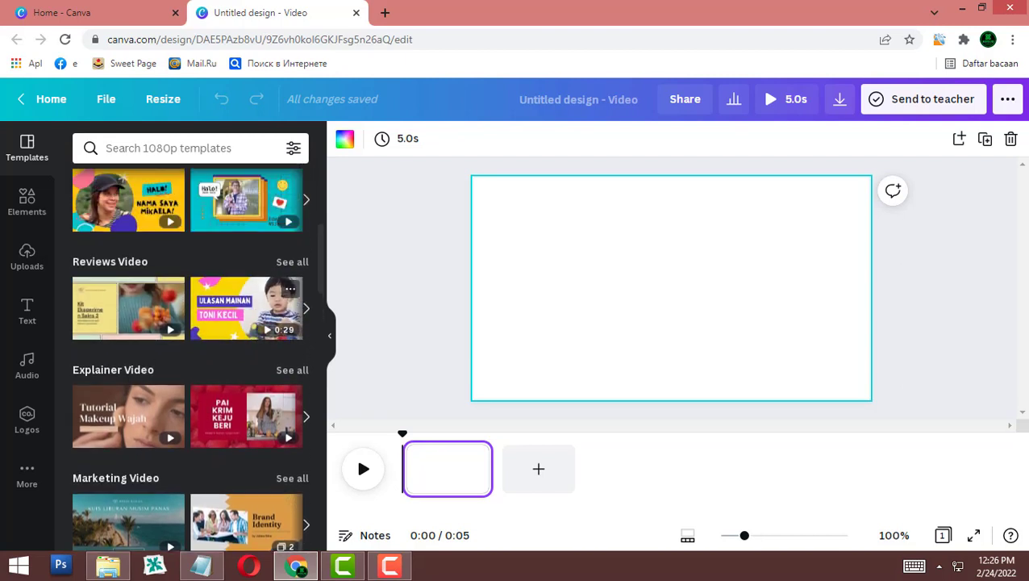
left_click(246, 307)
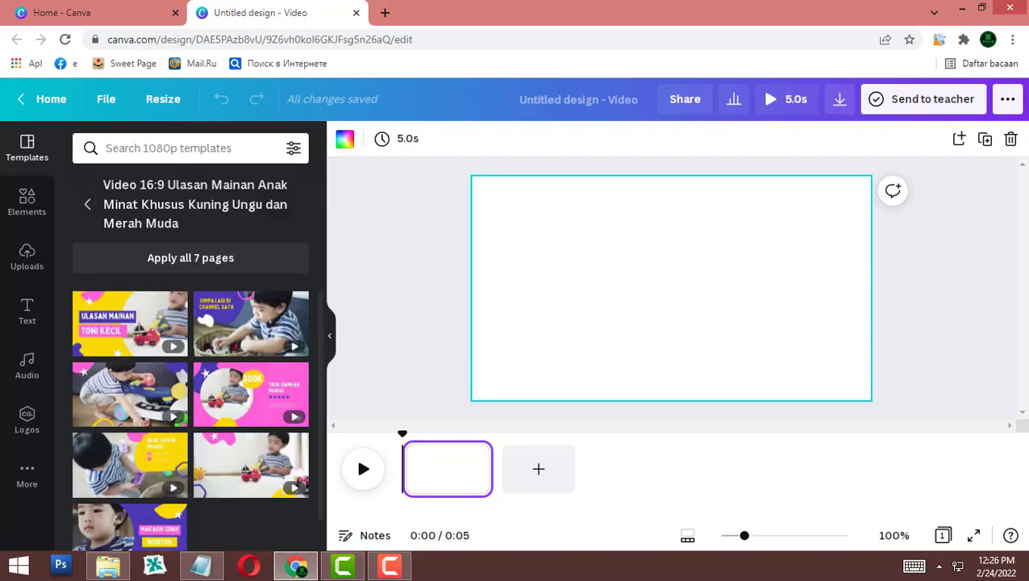
Apply the template's ULASAN MAINAN title page to the blank page and delete the boy's video from its circular frame
scroll(190, 419, "down", 1)
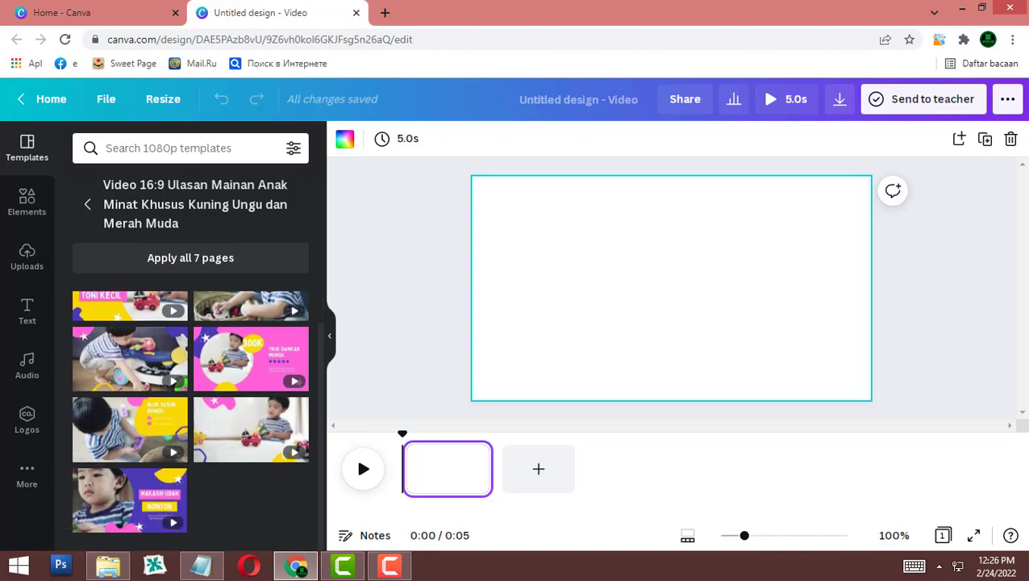
scroll(129, 339, "up", 1)
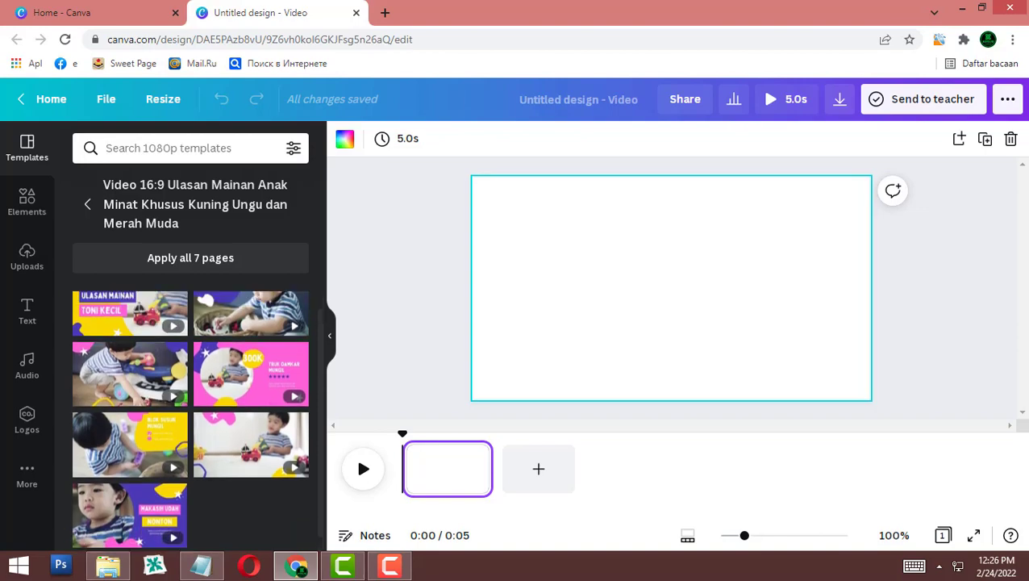
left_click(129, 323)
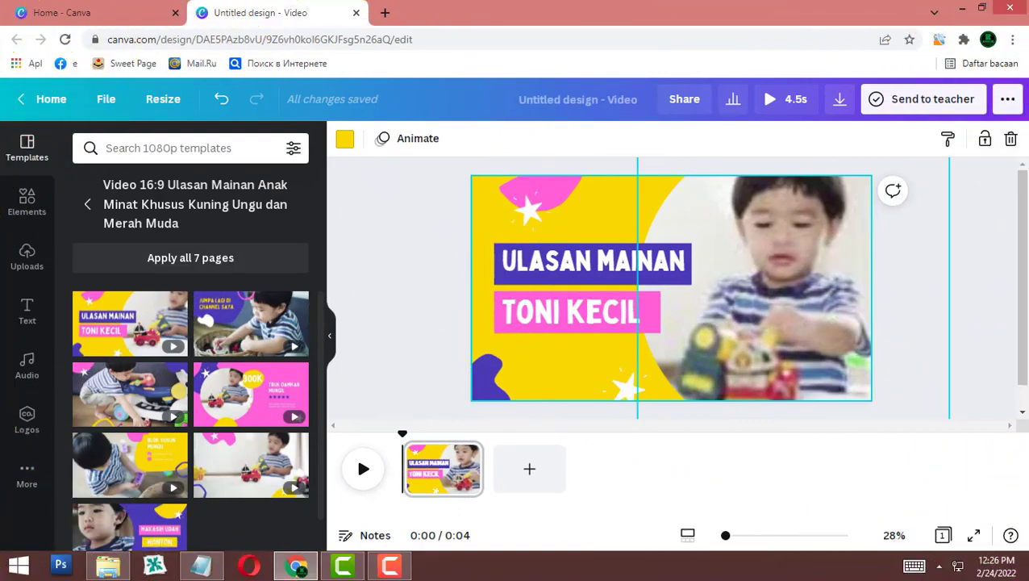
left_click(791, 282)
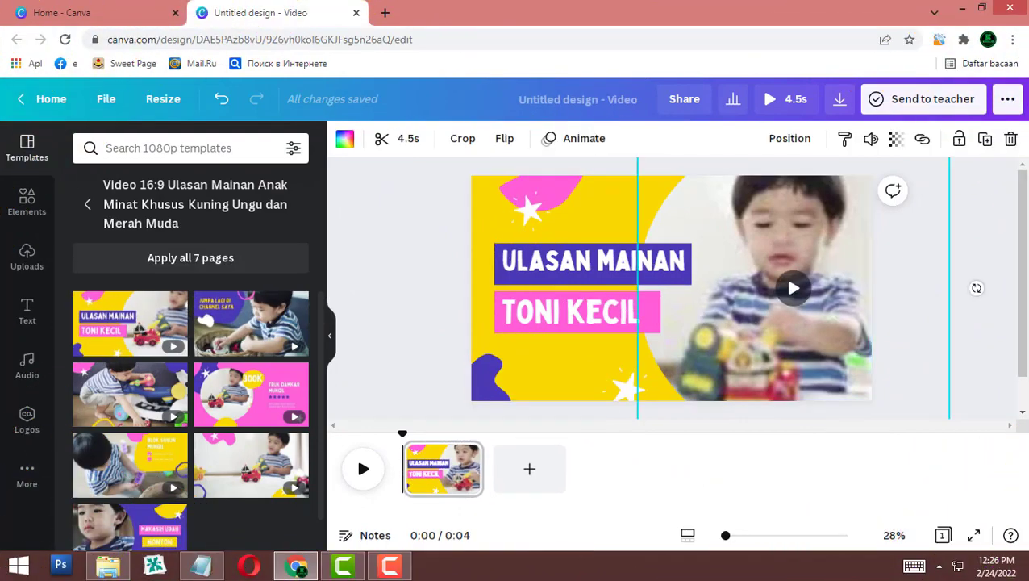
key("Delete")
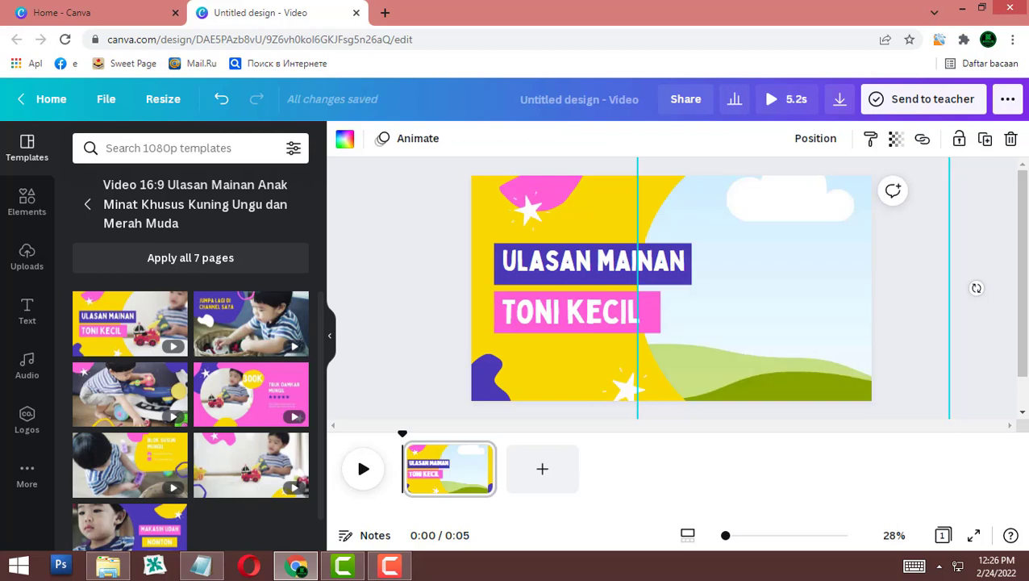
Replace the two title lines with KOMPUTER in the purple box and DASAR in the pink box
left_click(597, 266)
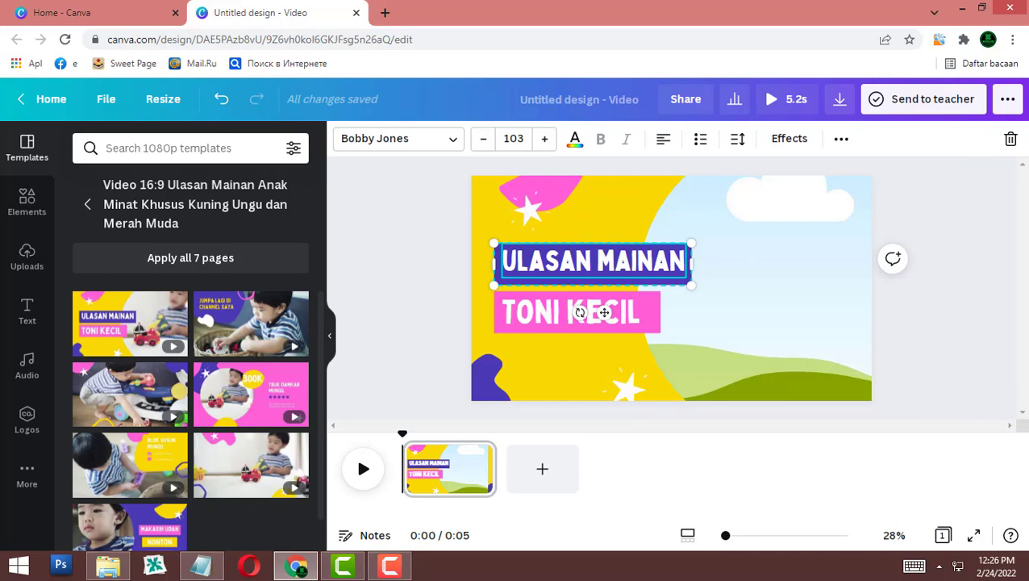
left_click(597, 226)
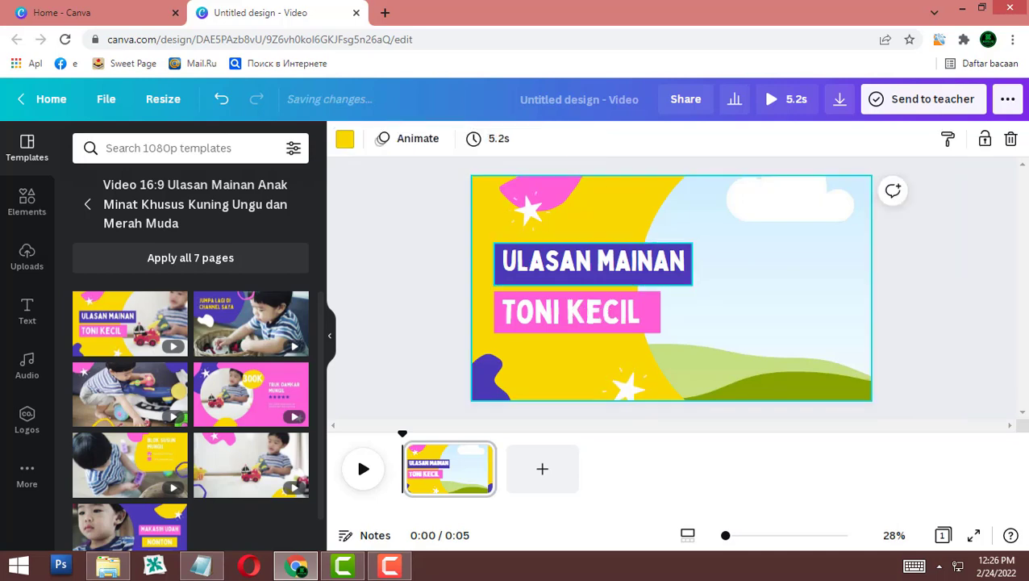
double_click(594, 263)
type("KO")
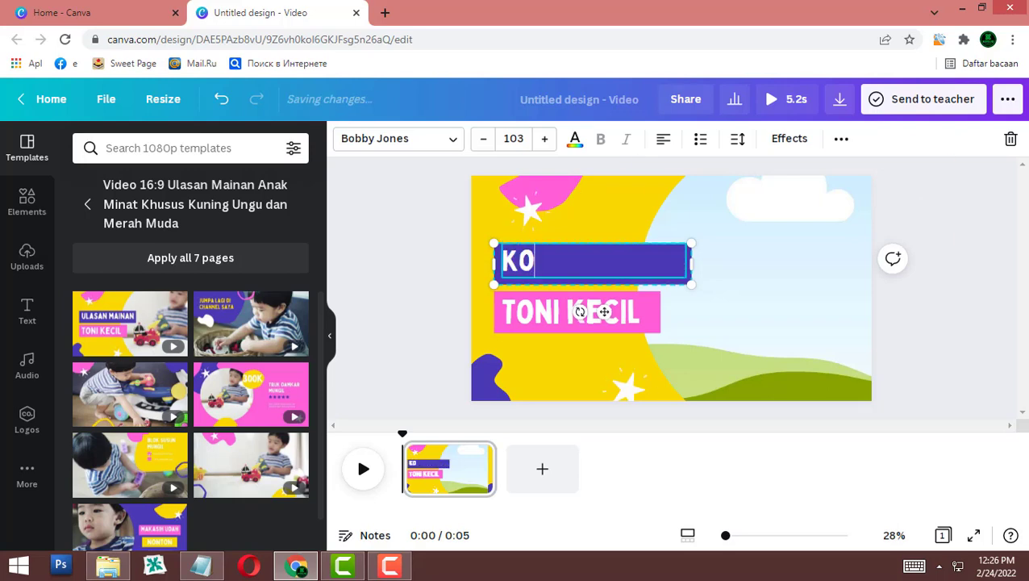
type("MPUTER")
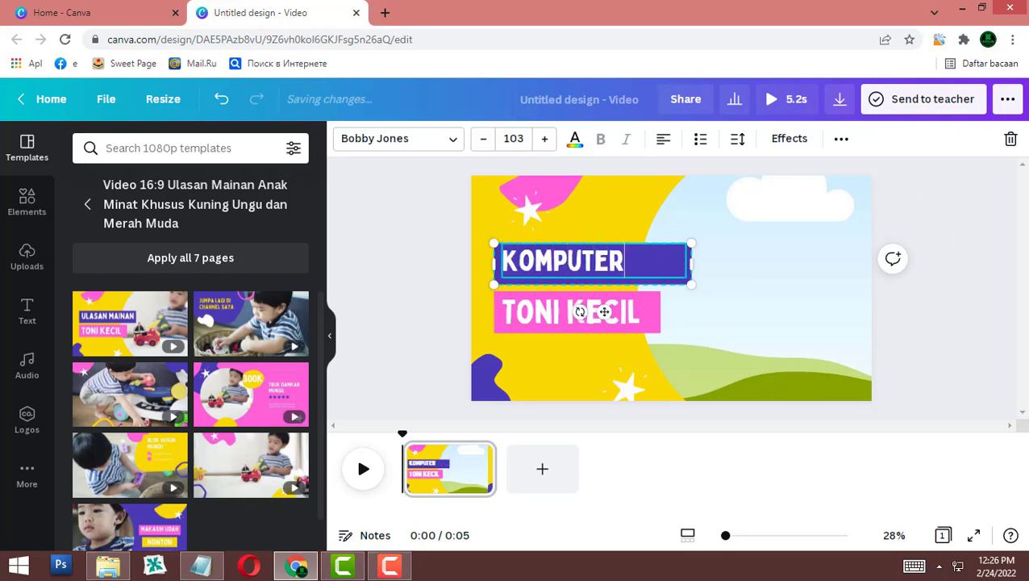
double_click(604, 312)
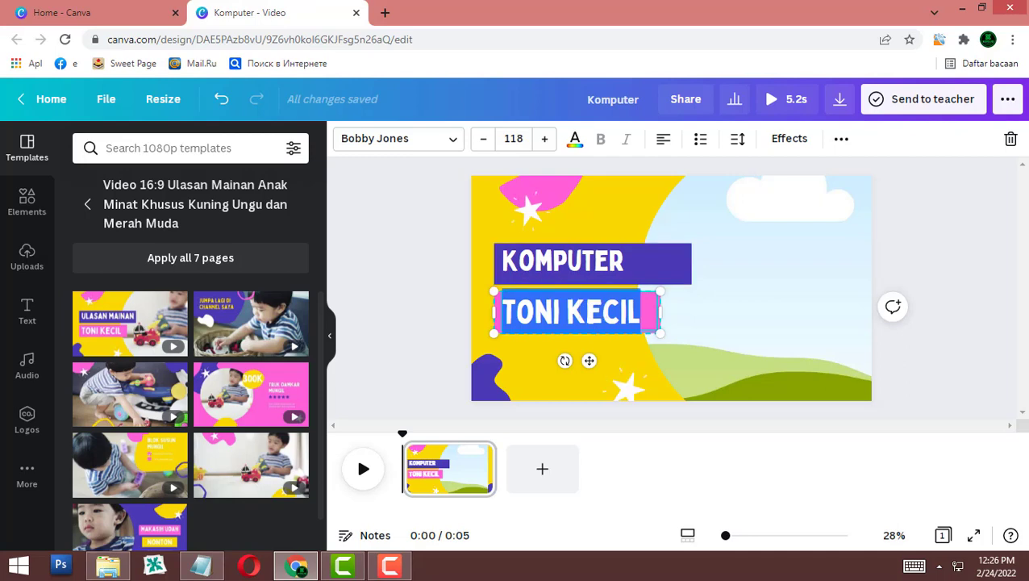
type("DASAR")
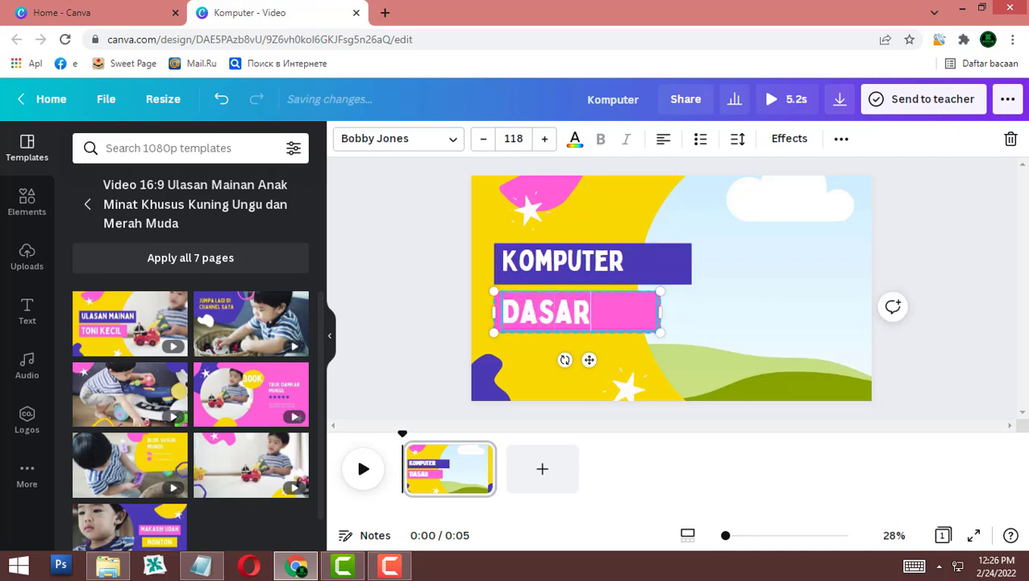
key("Escape")
key("Escape")
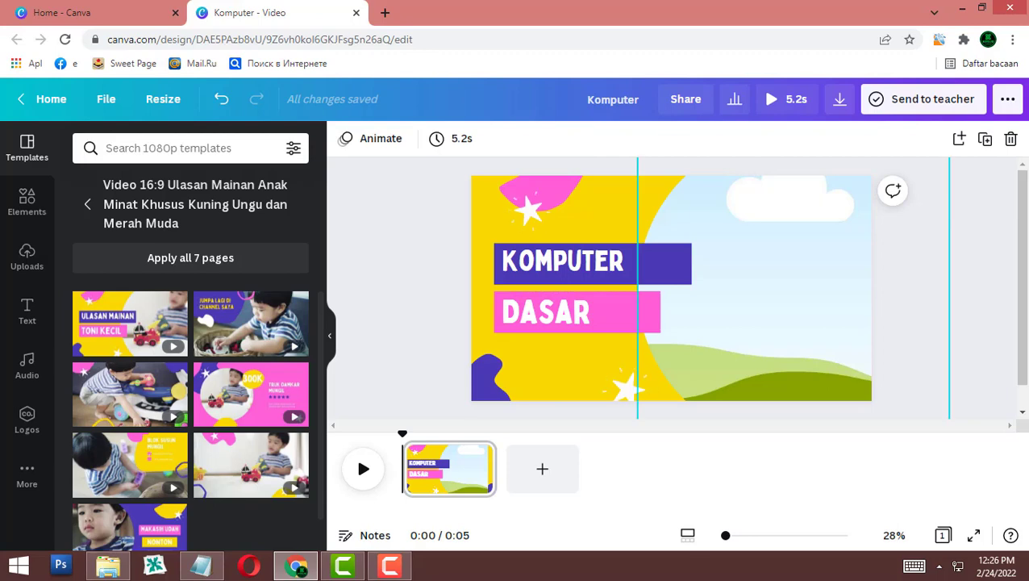
Search the elements for "computer" and limit the results to videos
left_click(781, 294)
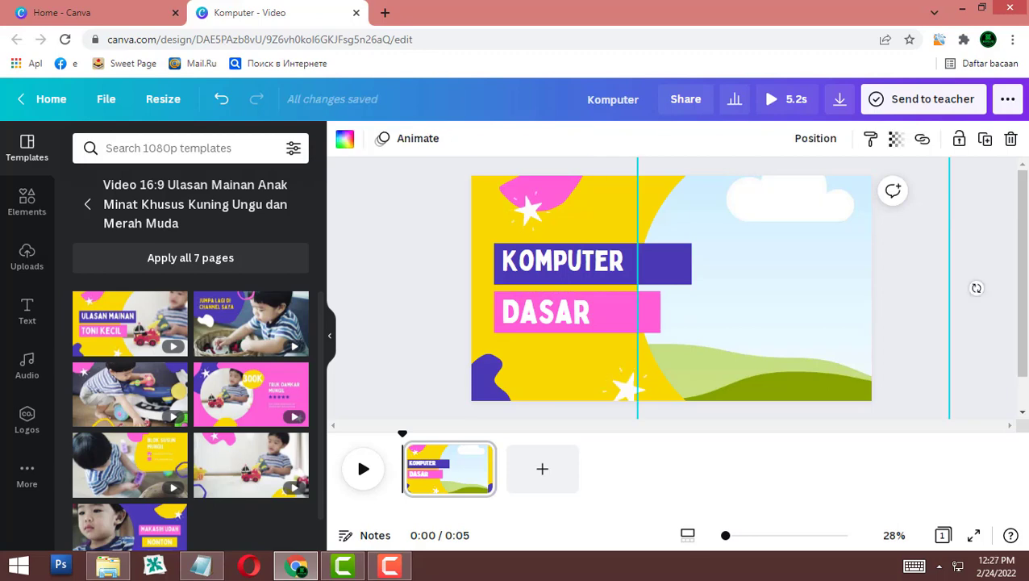
left_click(27, 202)
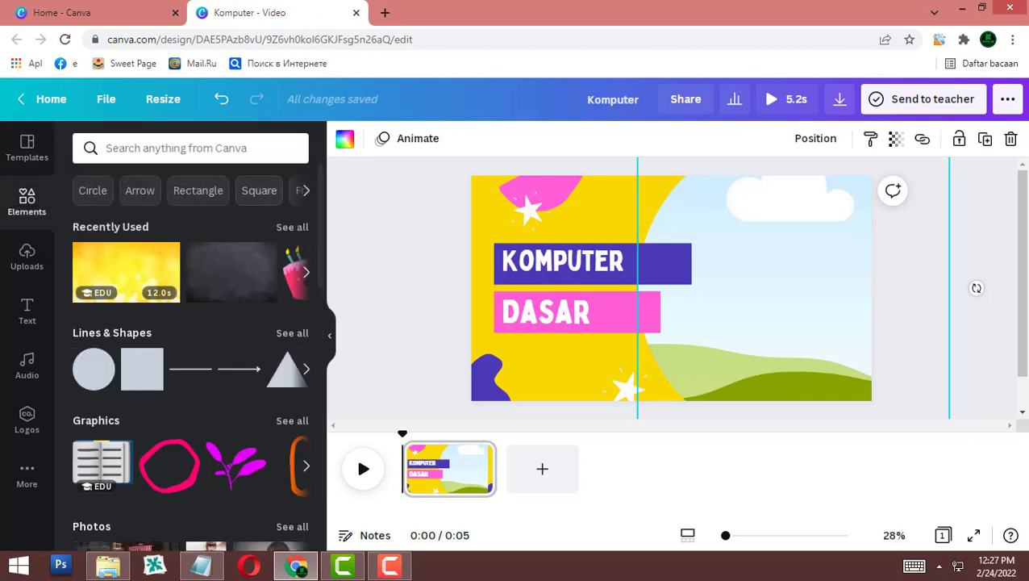
left_click(108, 147)
type("c")
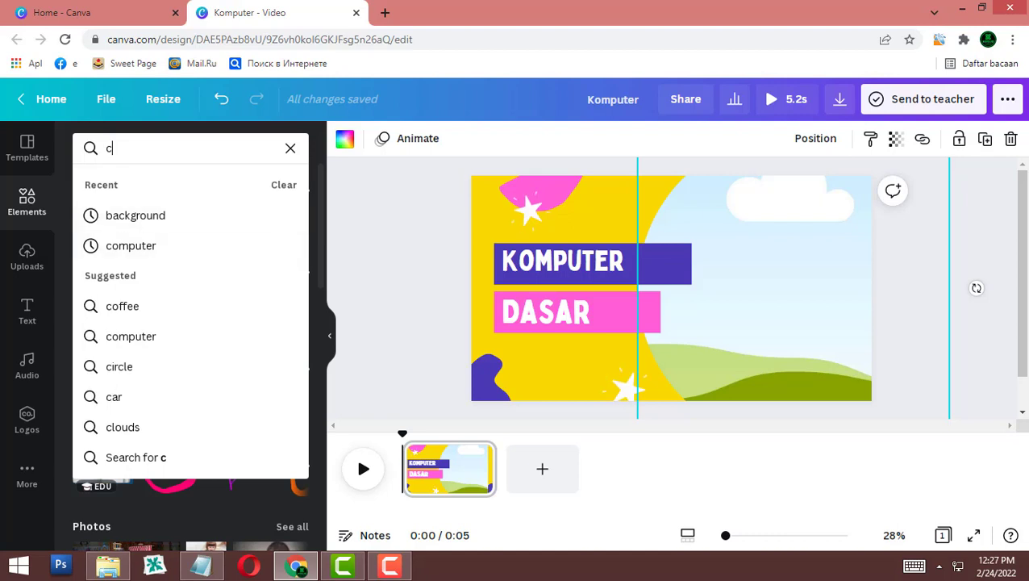
type("omputer")
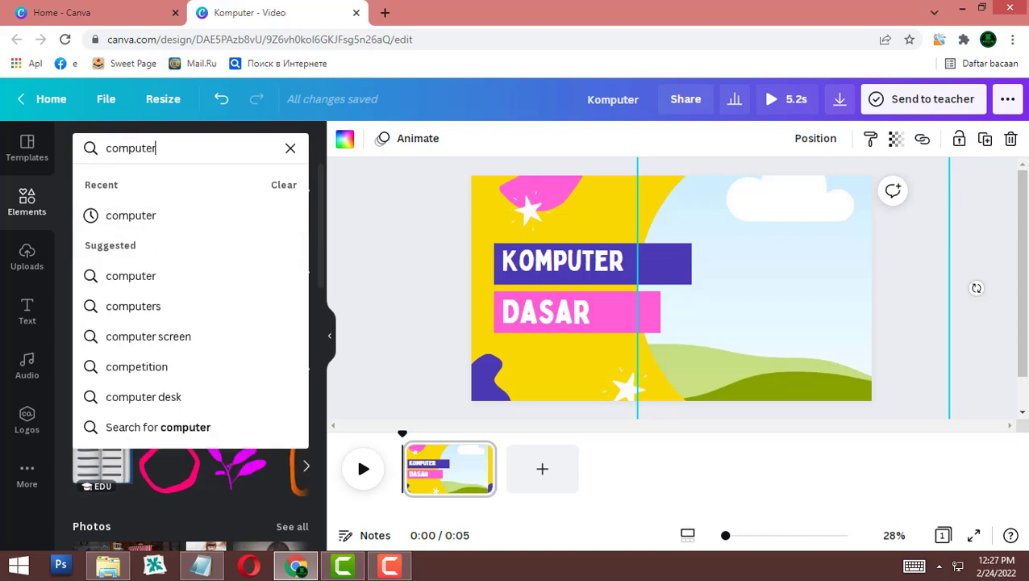
left_click(131, 216)
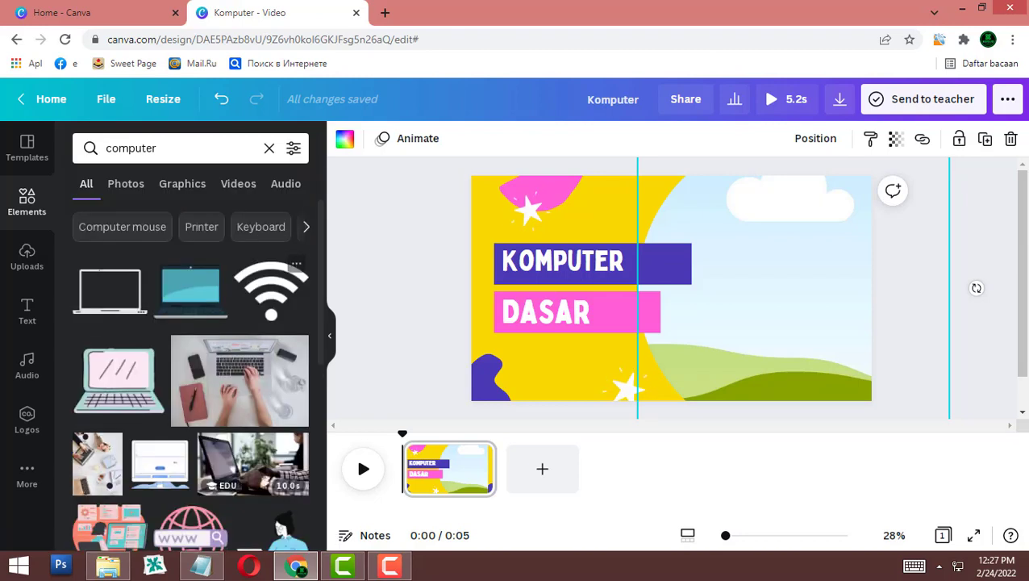
scroll(274, 290, "down", 2)
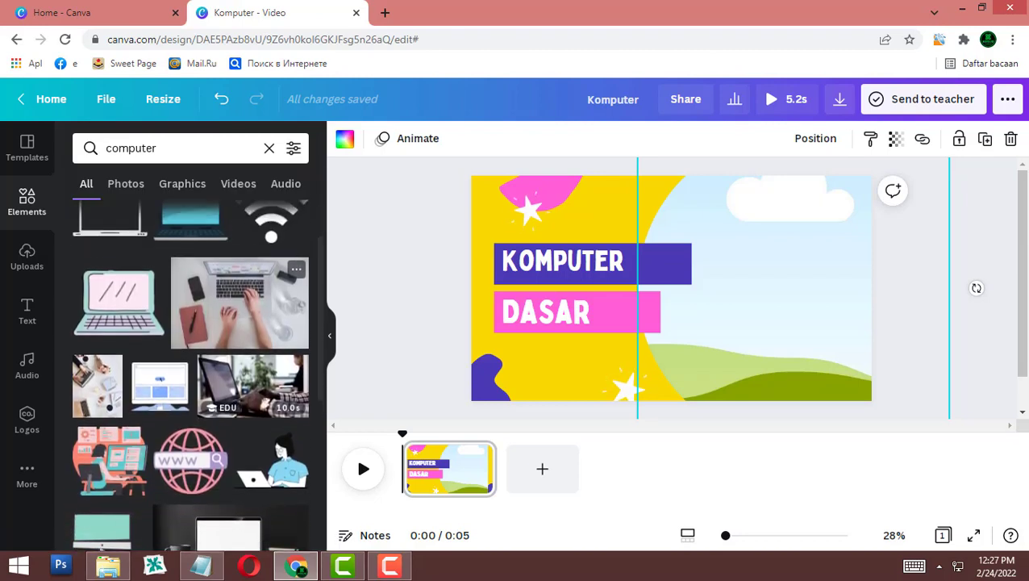
scroll(193, 371, "up", 3)
left_click(126, 183)
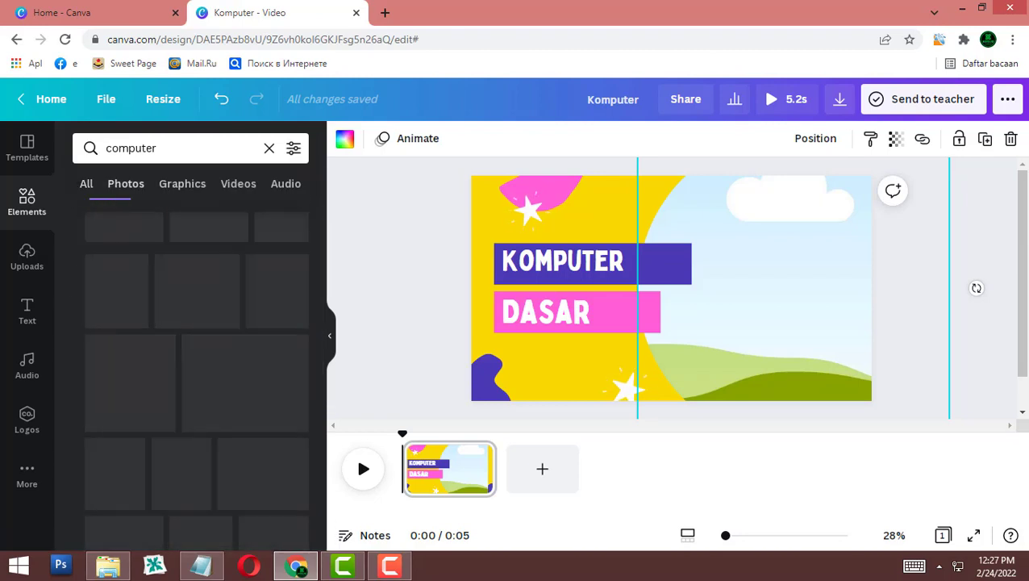
left_click(183, 184)
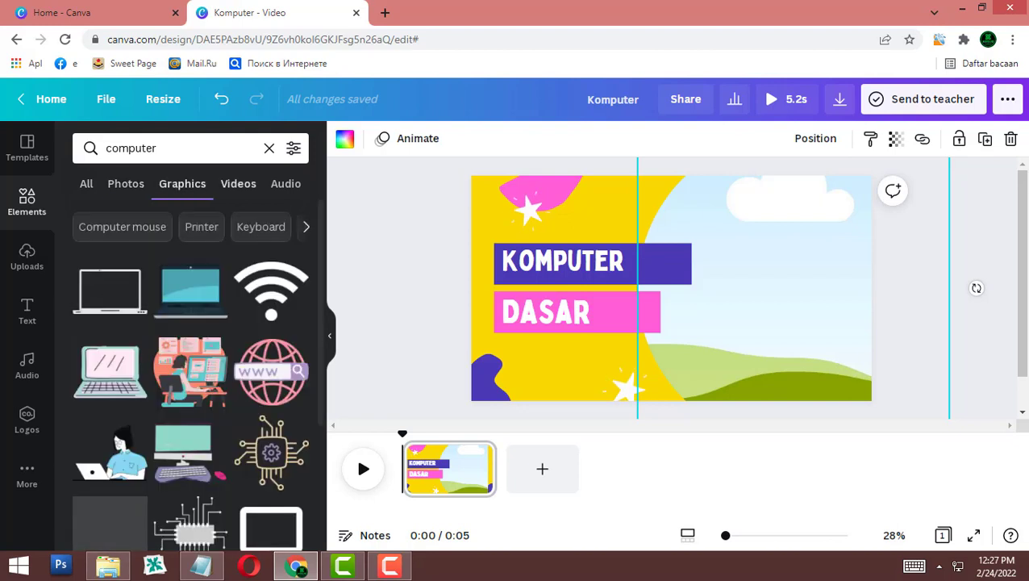
left_click(238, 183)
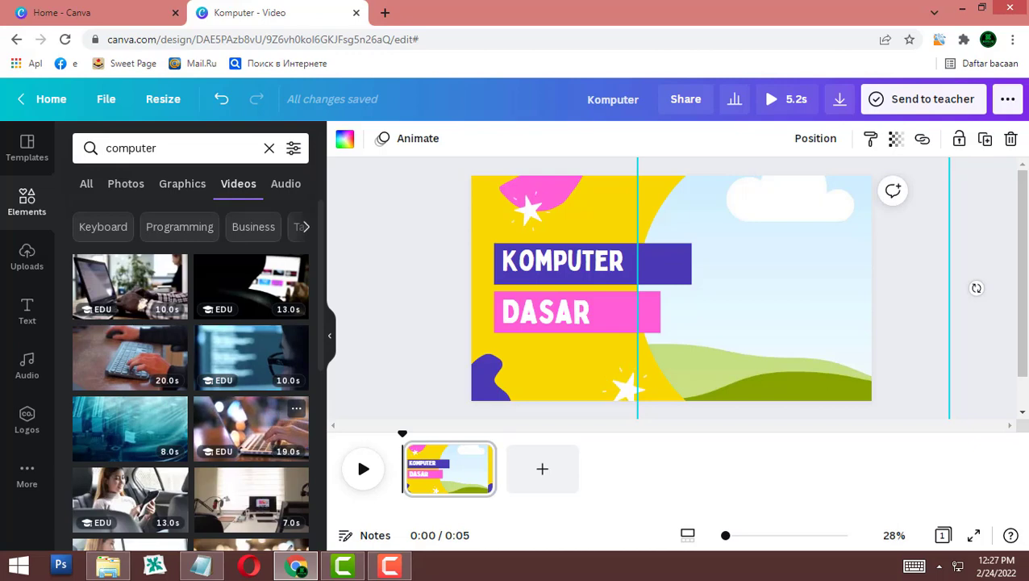
Add the 10.0 s clip of hands typing on a black laptop and place it inside the circular frame
left_click(251, 427)
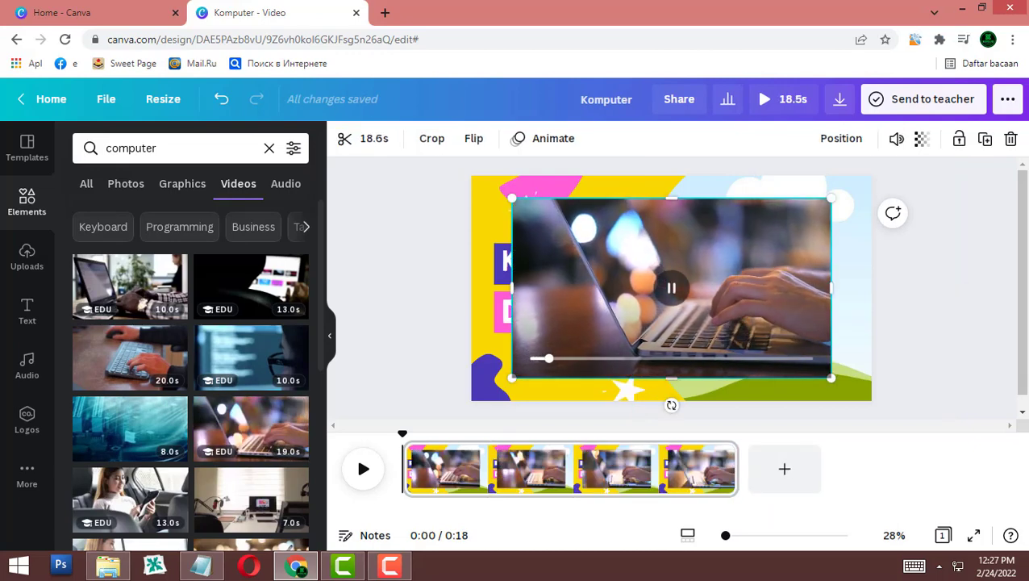
key("Delete")
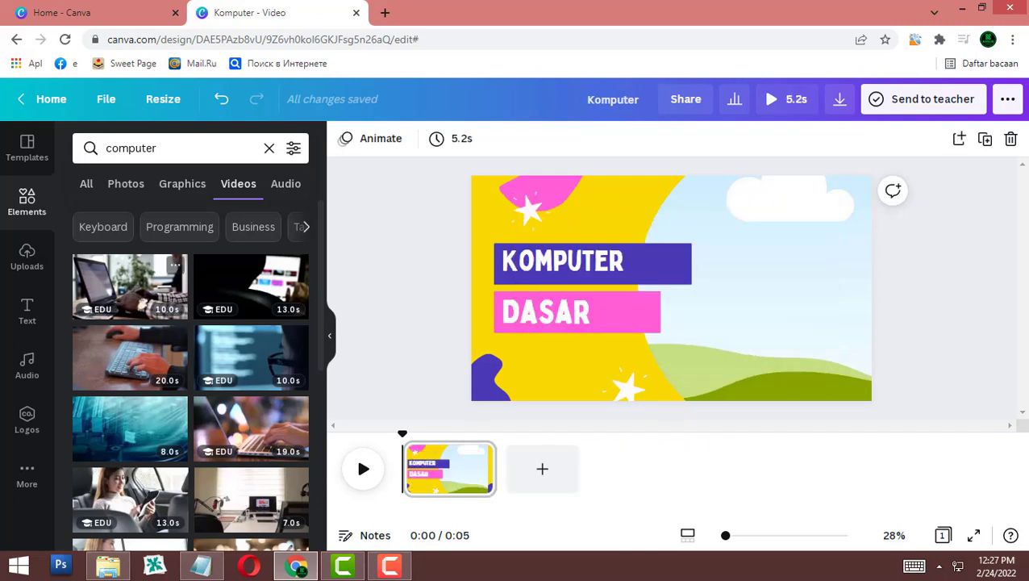
left_click(130, 285)
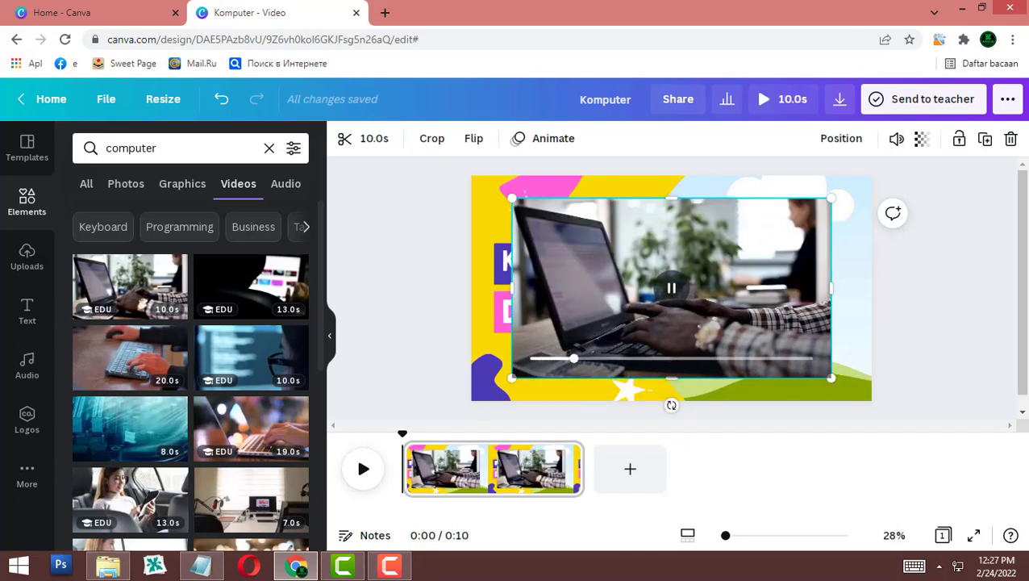
left_click_drag(671, 307, 816, 310)
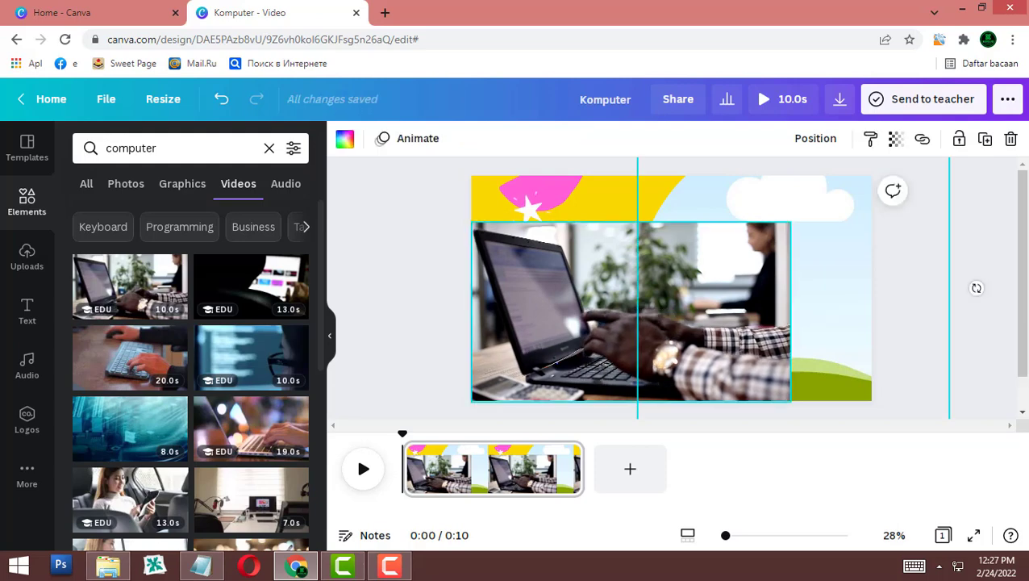
left_click(631, 313)
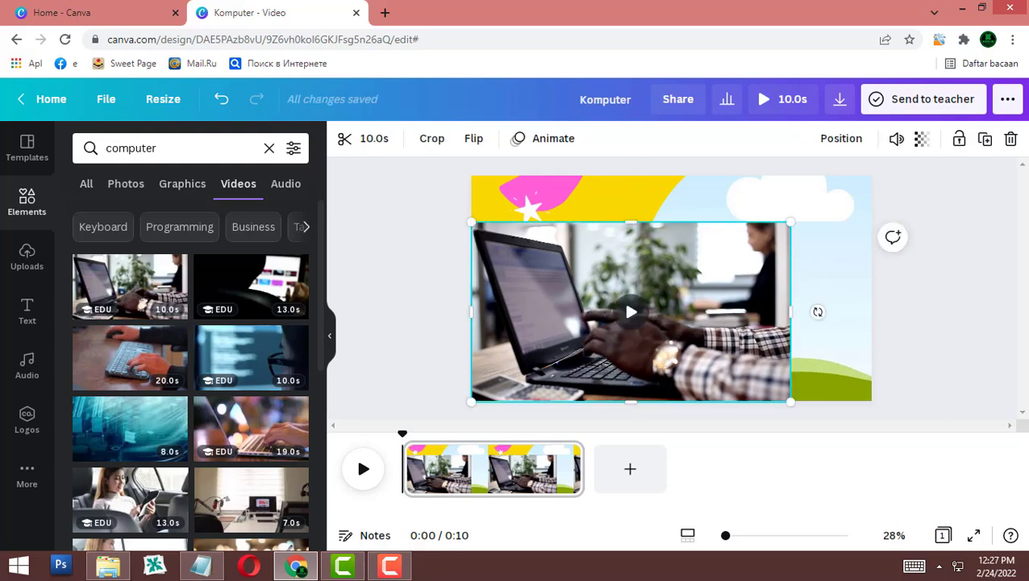
left_click_drag(632, 313, 793, 274)
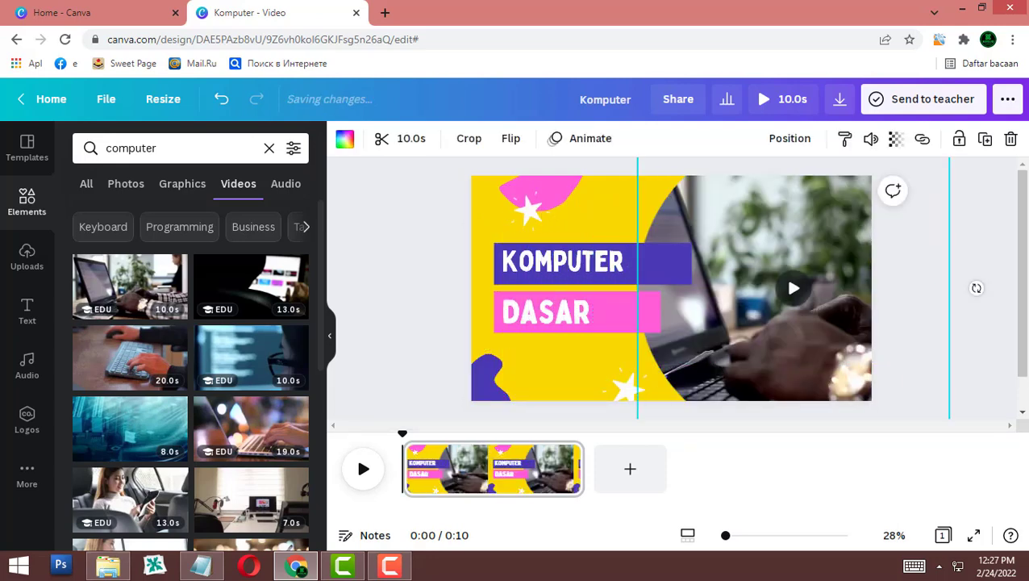
Reposition the laptop clip inside the circular frame so that the laptop's screen and the typing hand show on the page
left_click(794, 288)
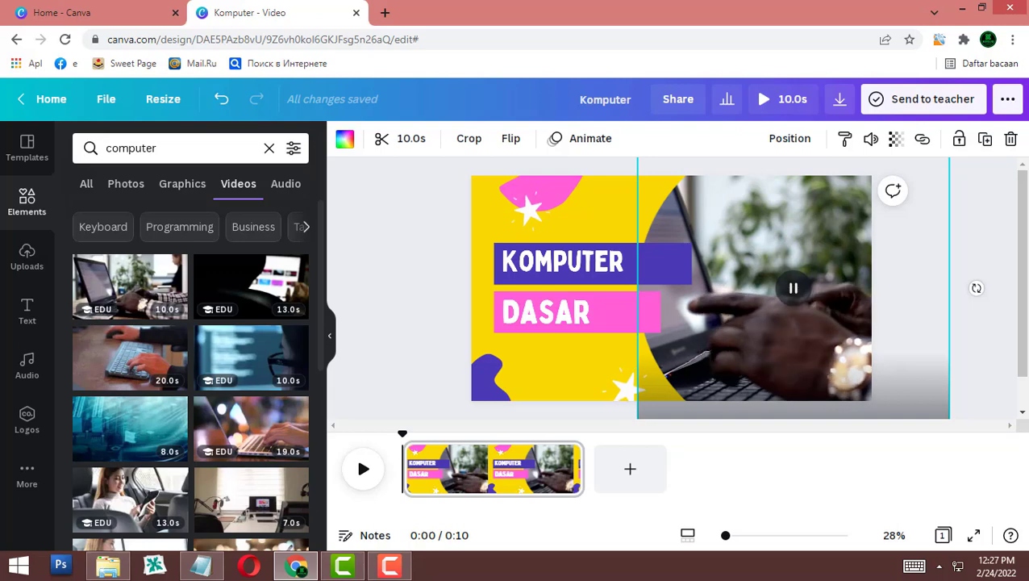
double_click(758, 299)
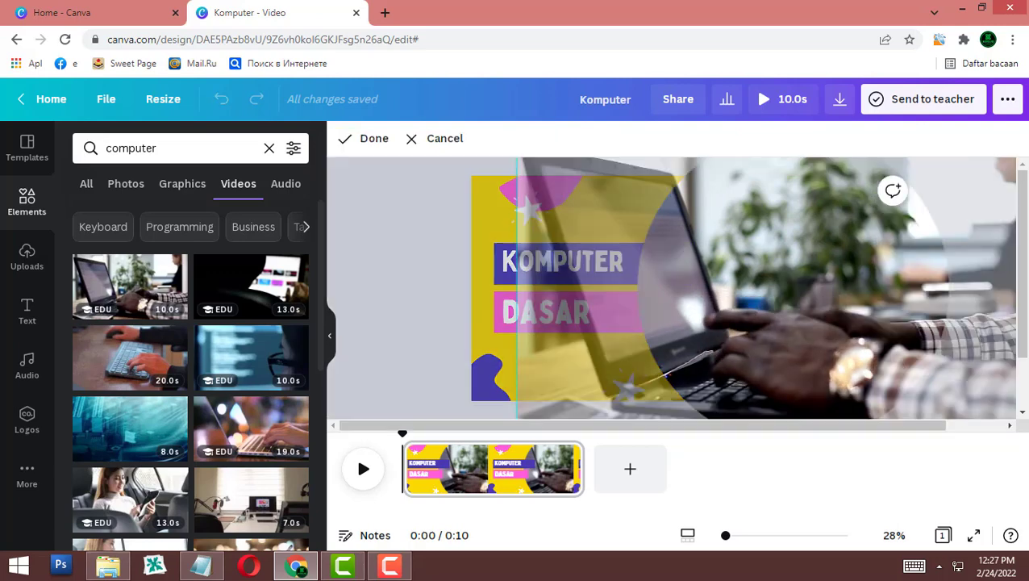
left_click_drag(758, 298, 836, 298)
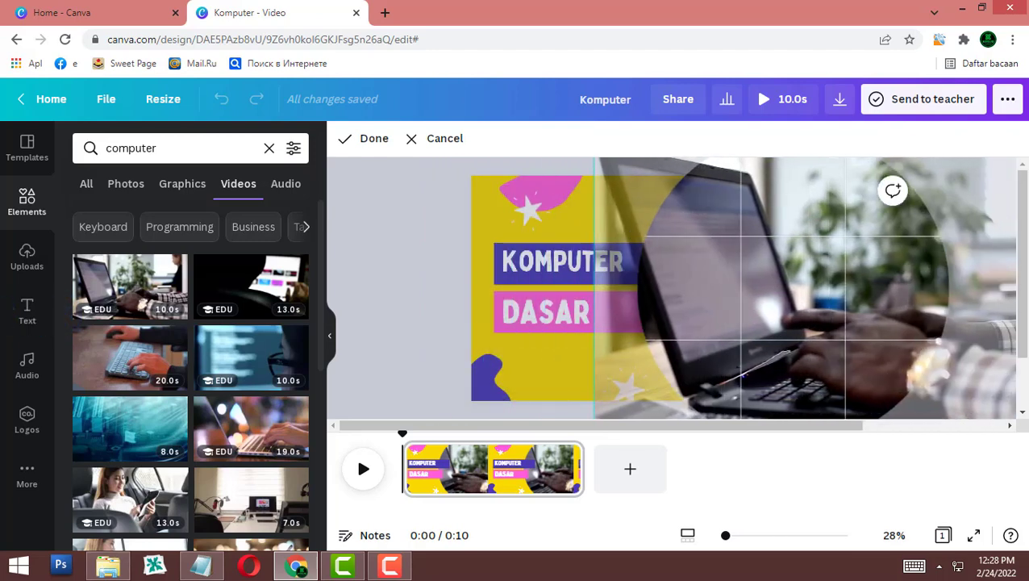
scroll(778, 298, "right", 1)
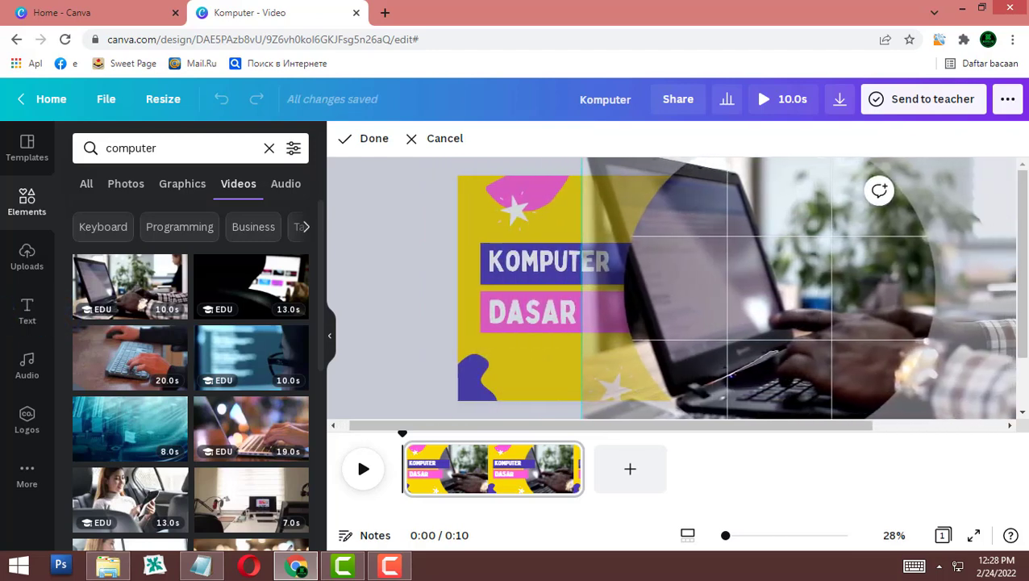
scroll(687, 292, "right", 1)
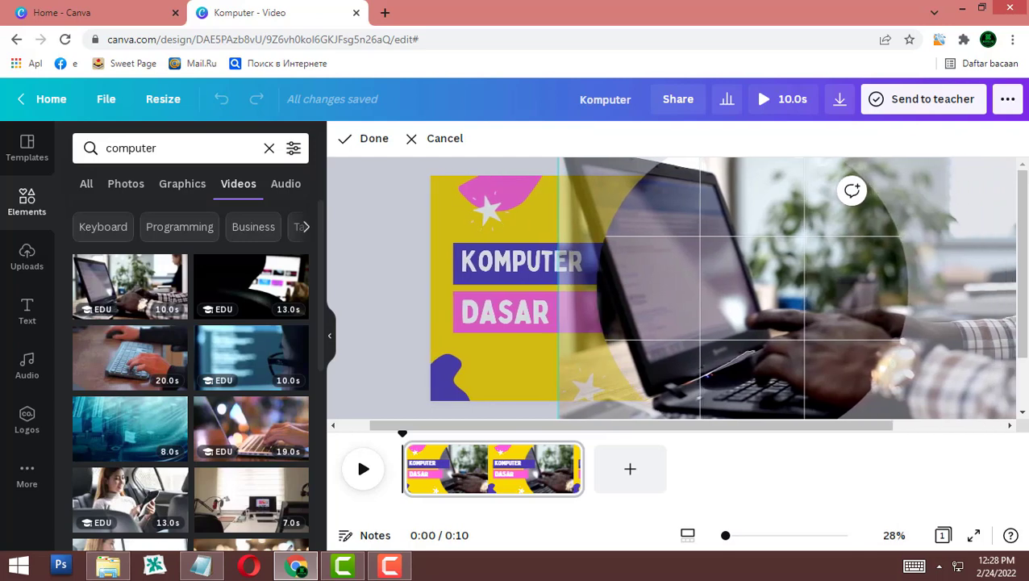
key("Return")
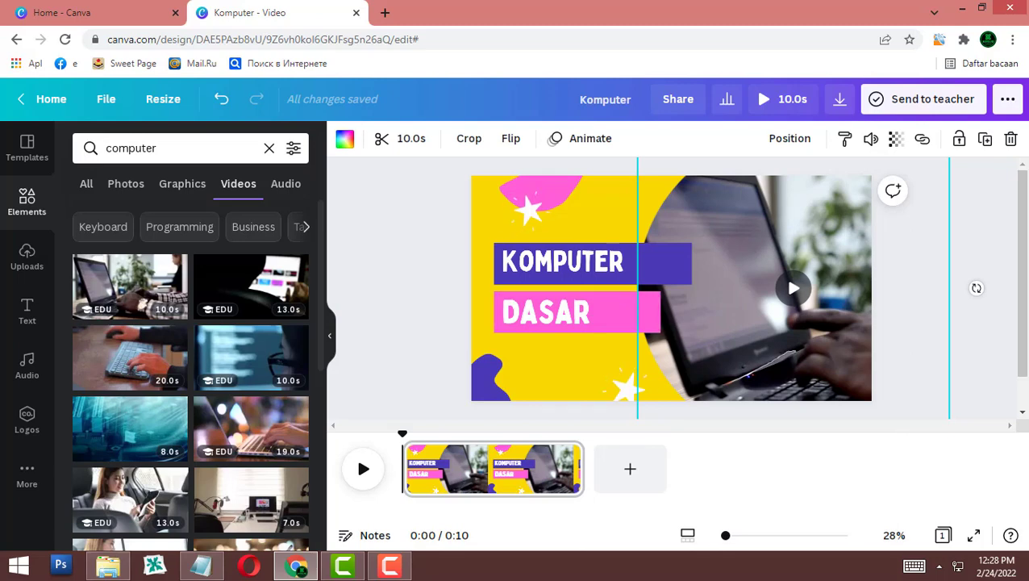
key("Escape")
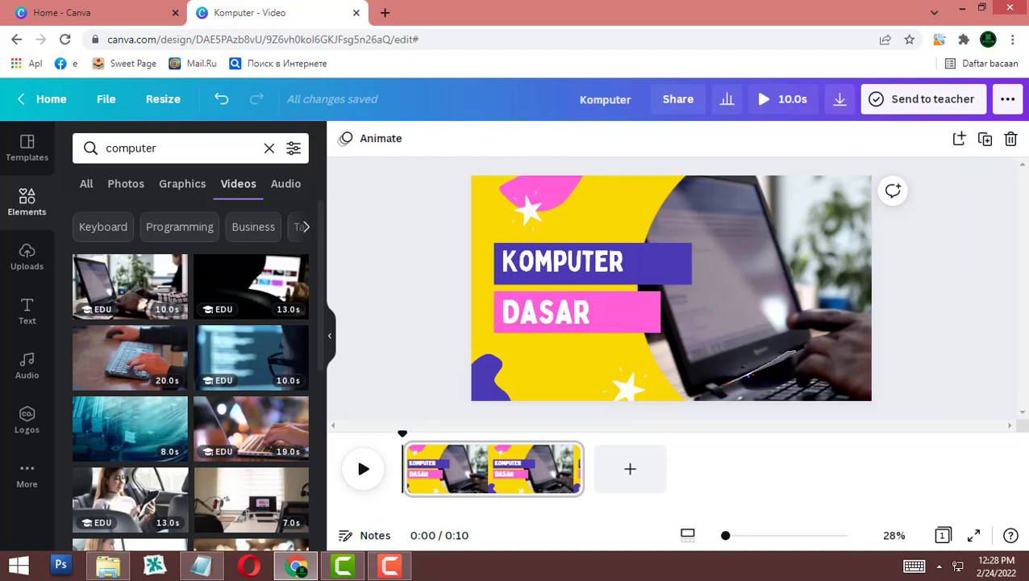
Add a subheading below the pink DASAR box and enter the presenter's full name in it
left_click(26, 311)
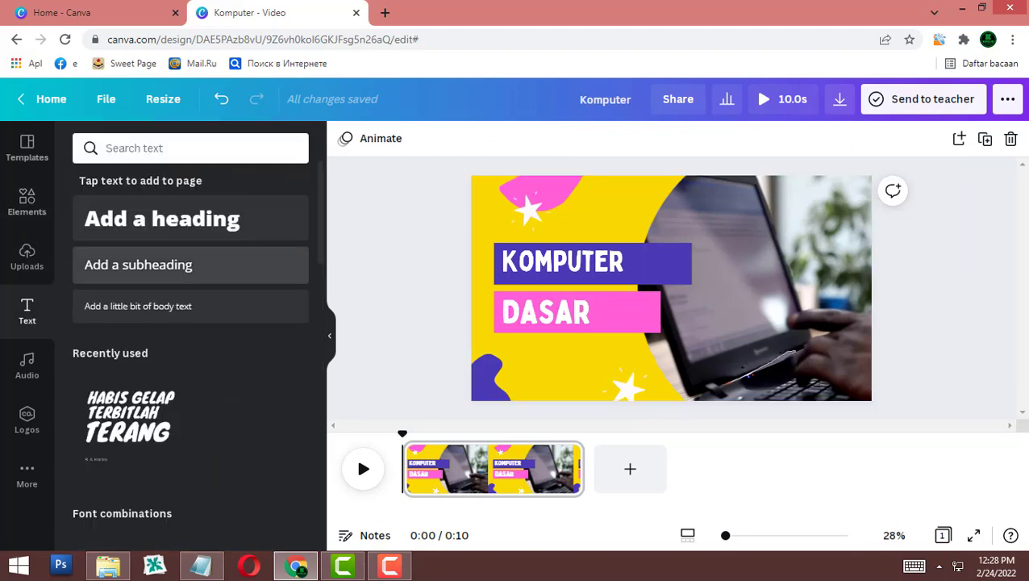
left_click(138, 264)
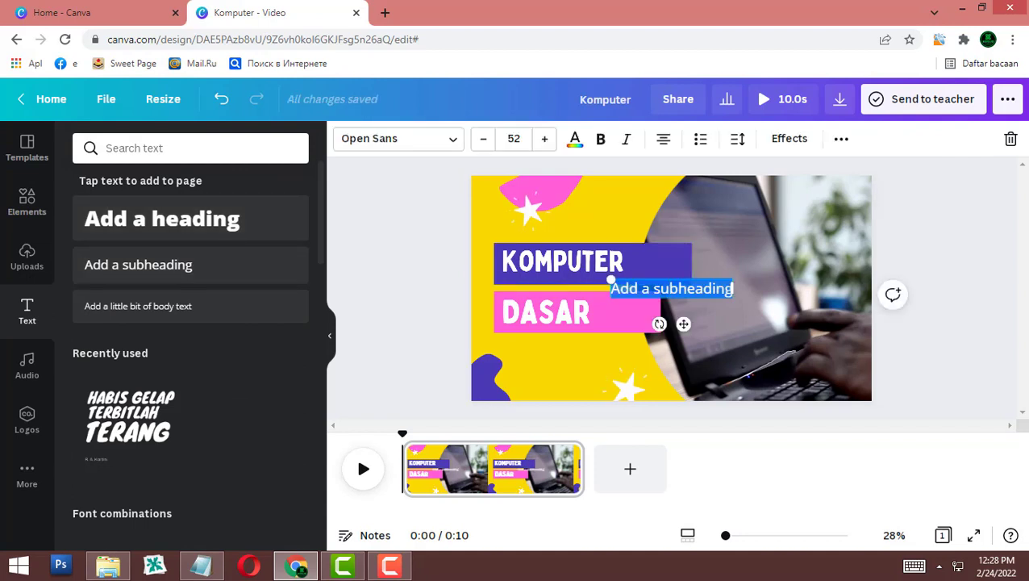
left_click_drag(683, 323, 578, 385)
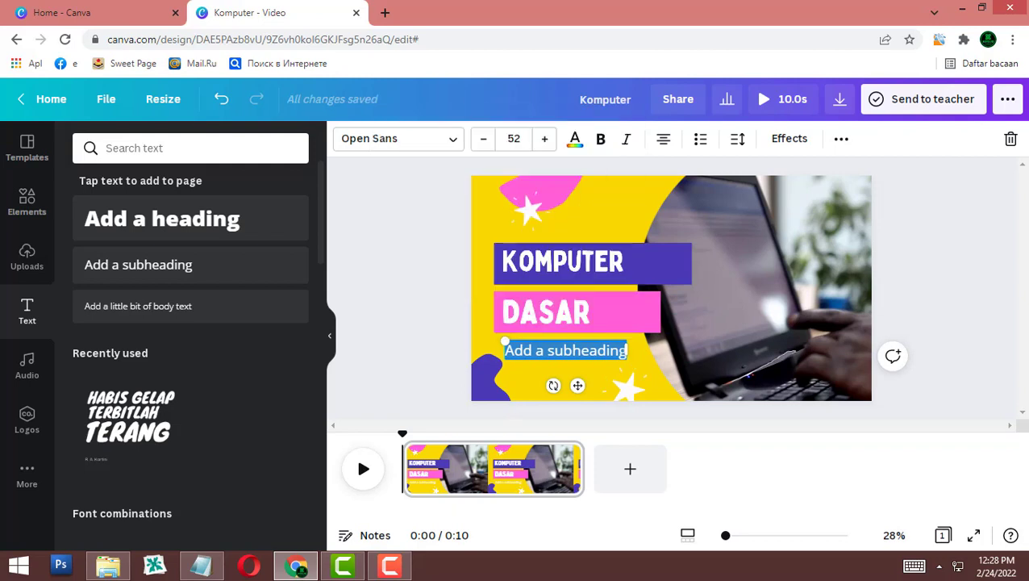
type("Wa")
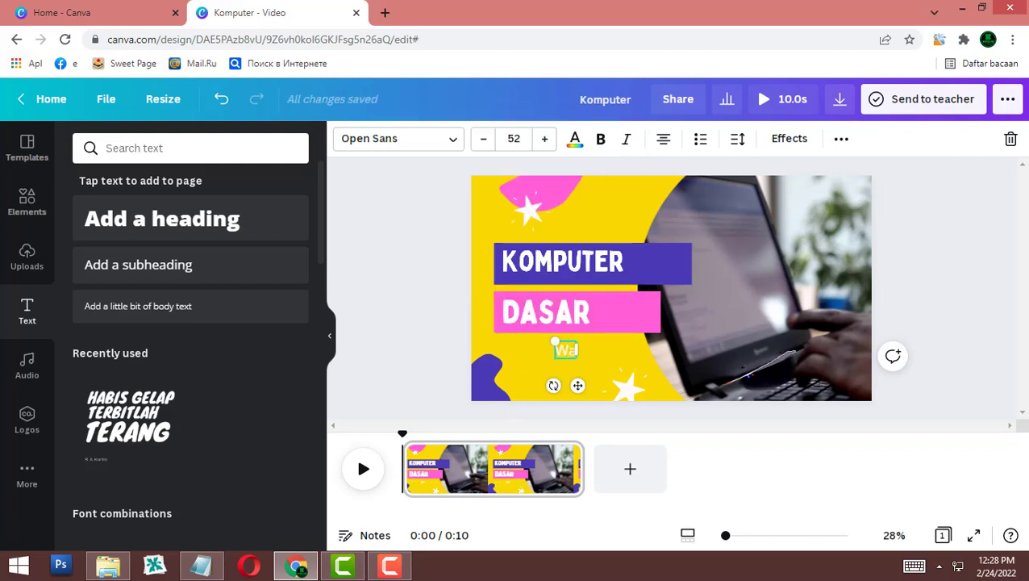
type("hyudi Winangu")
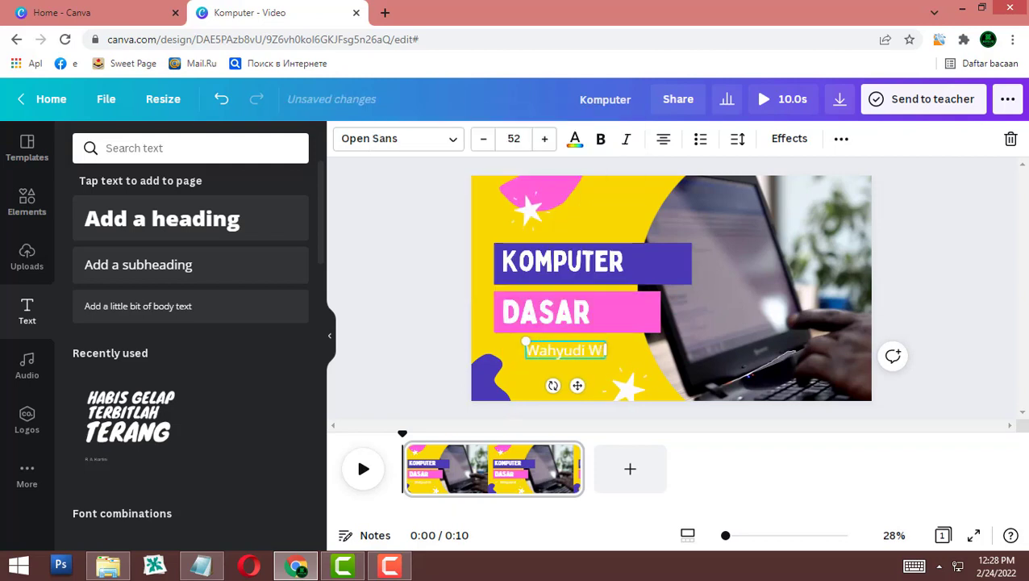
type("n")
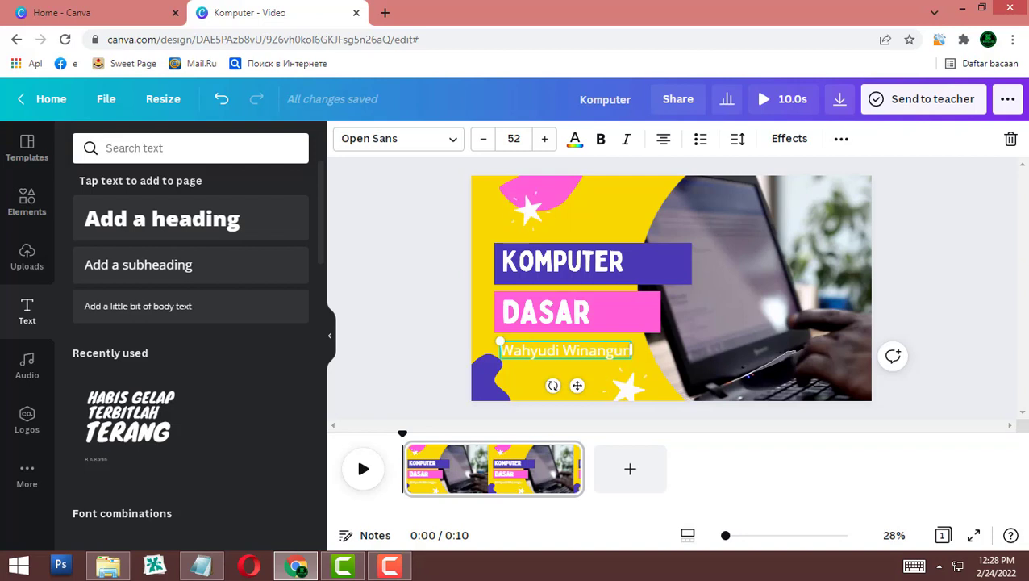
Change the text colour of the whole name line to cobalt blue
double_click(579, 351)
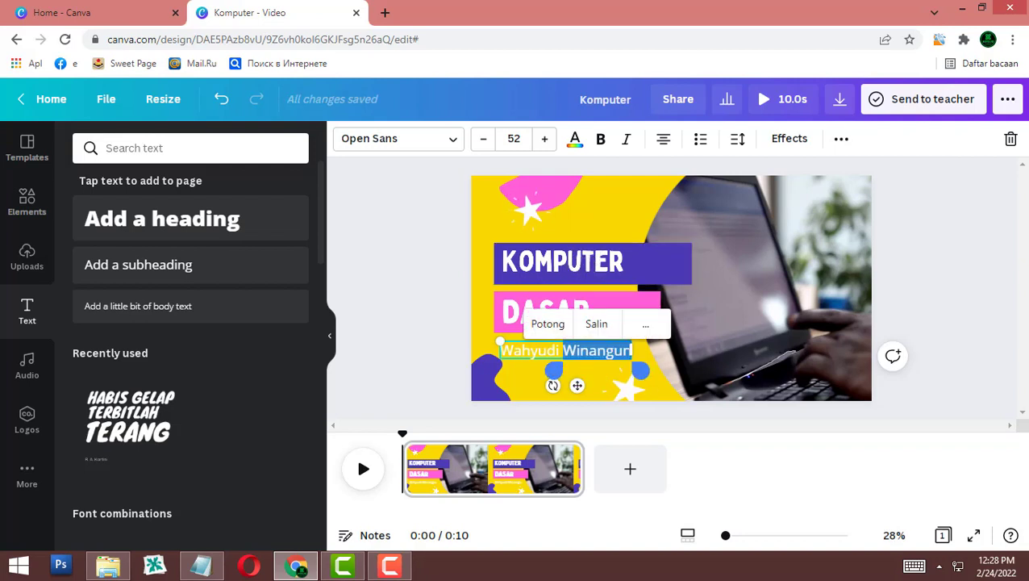
key("ctrl+a")
right_click(630, 350)
left_click(436, 283)
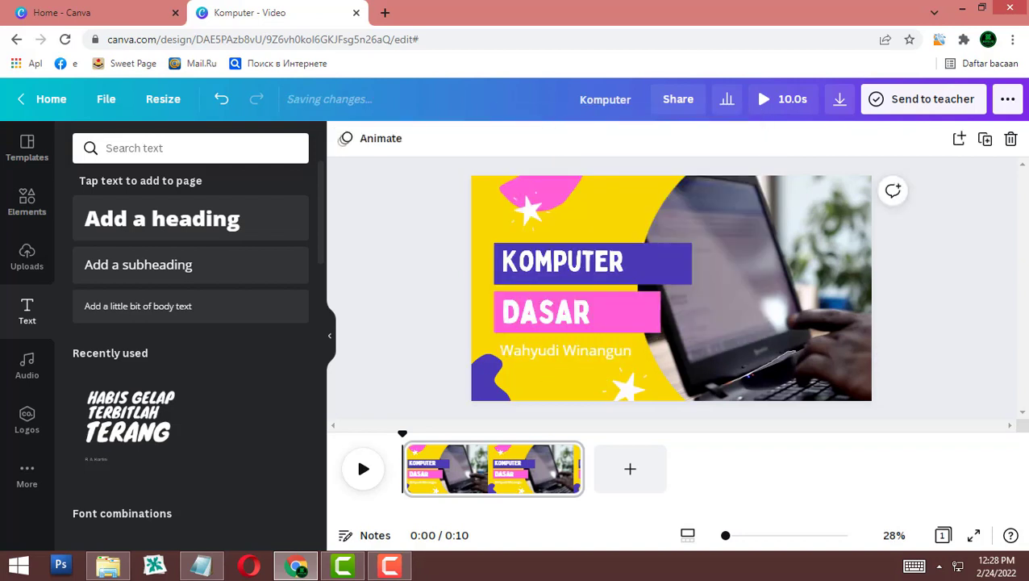
left_click(566, 350)
key("ctrl+a")
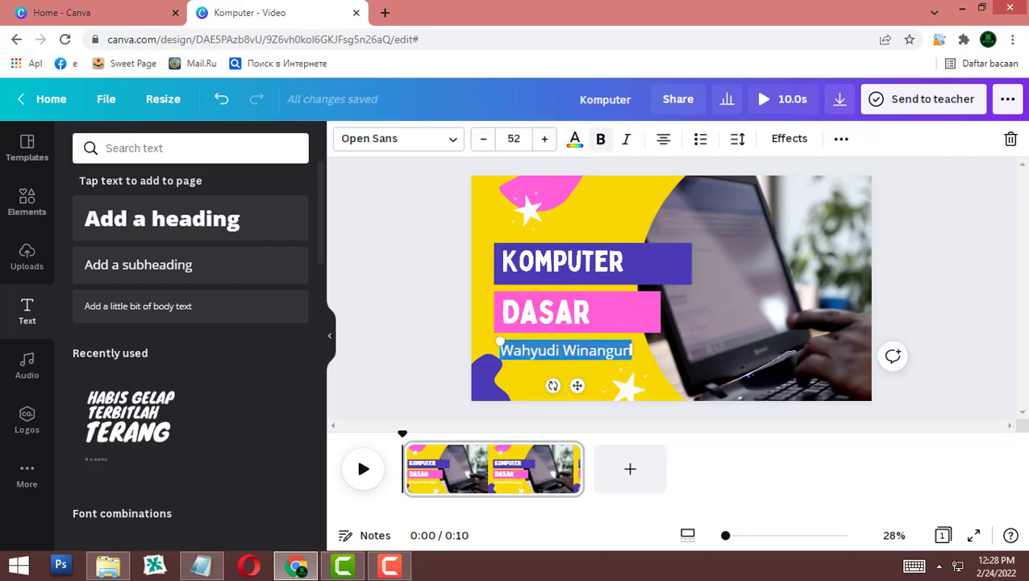
left_click(575, 140)
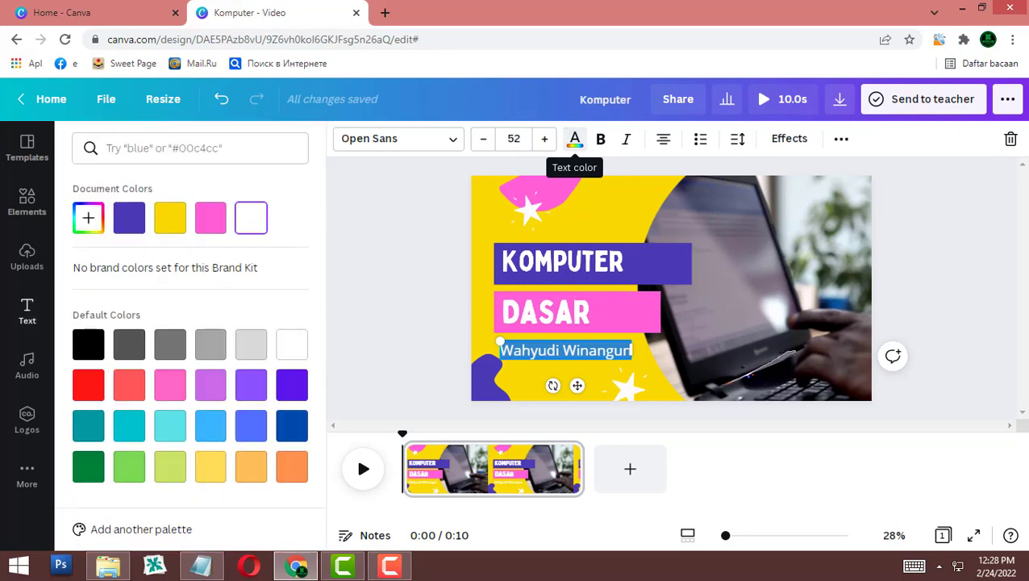
left_click(292, 426)
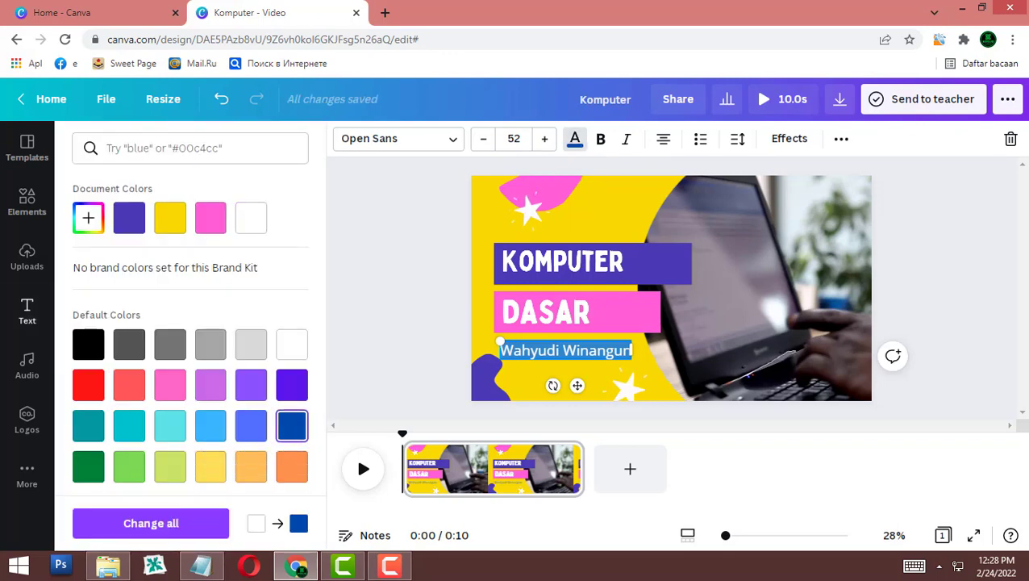
left_click(410, 323)
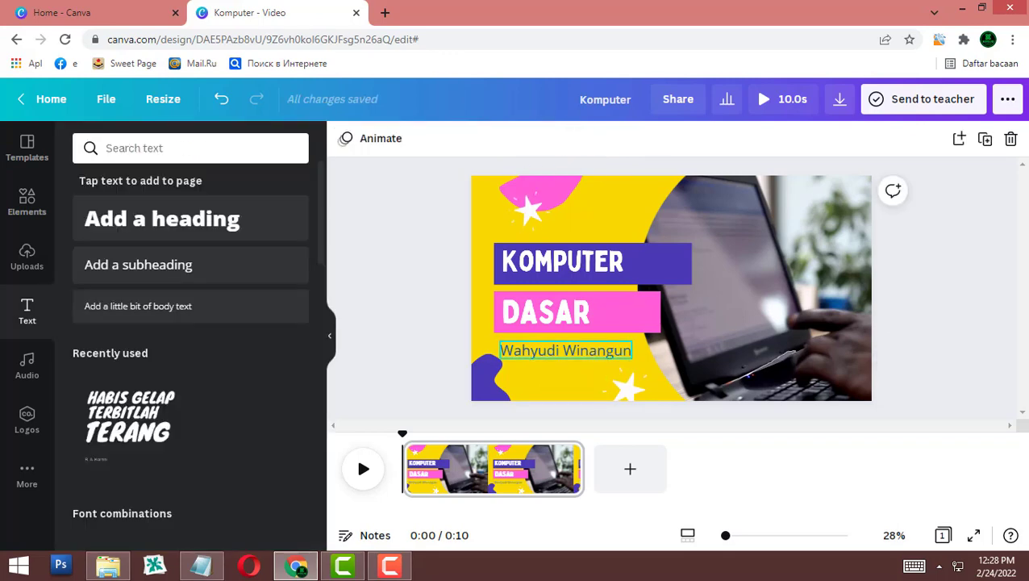
Make the name line bold and set its font to Archivo Black
left_click(565, 351)
left_click(601, 138)
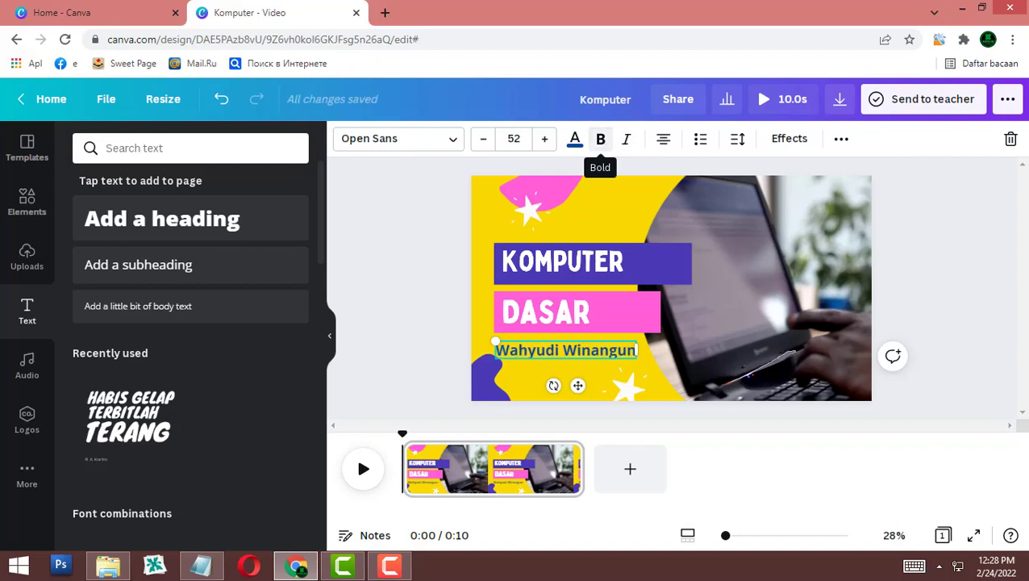
left_click(395, 138)
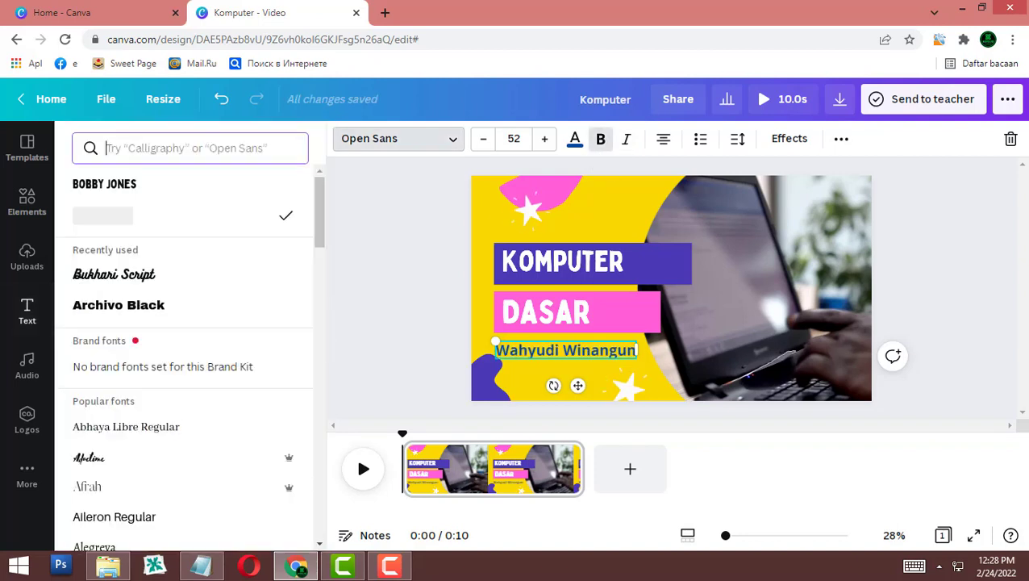
left_click(119, 305)
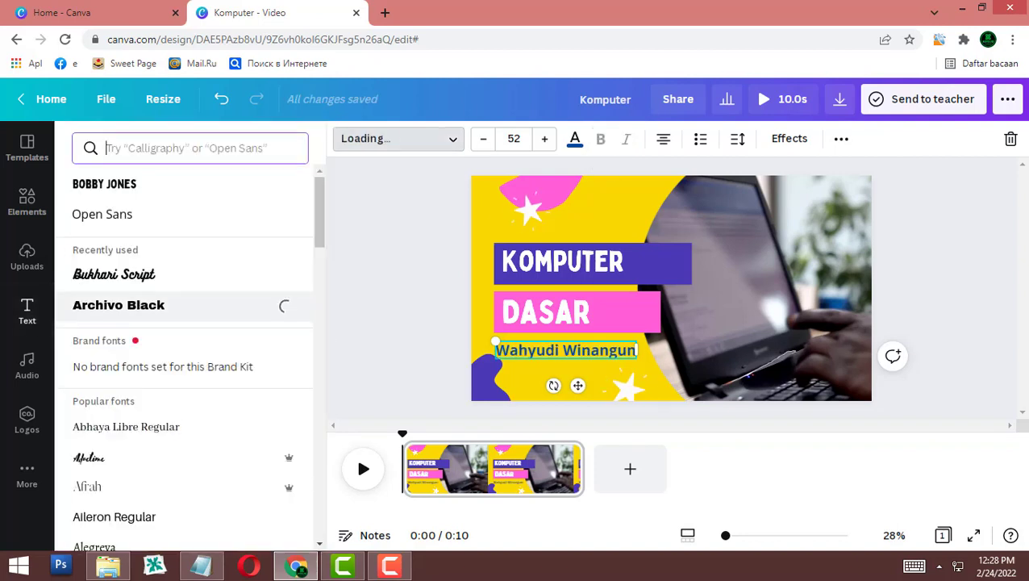
left_click(26, 311)
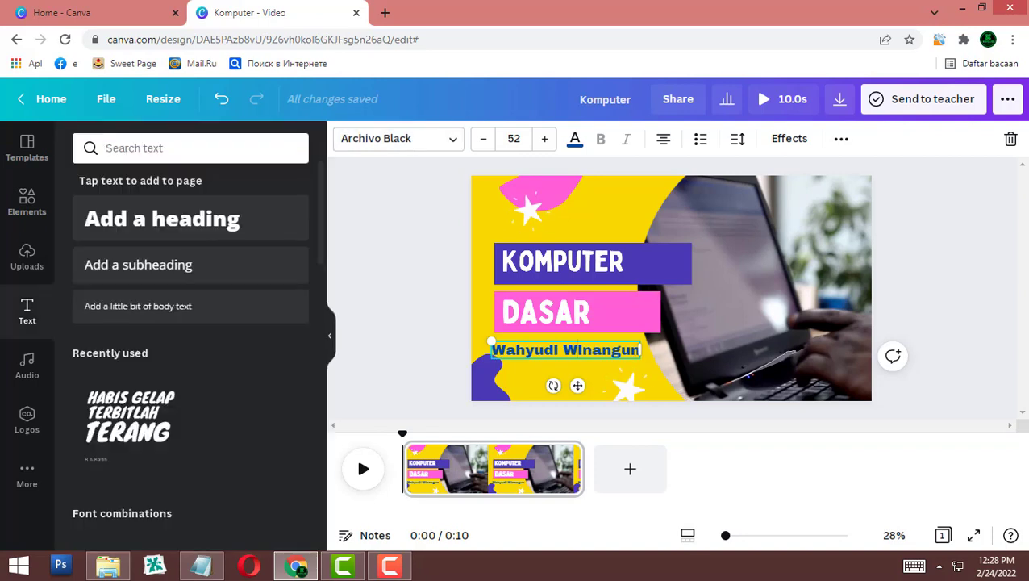
left_click(411, 305)
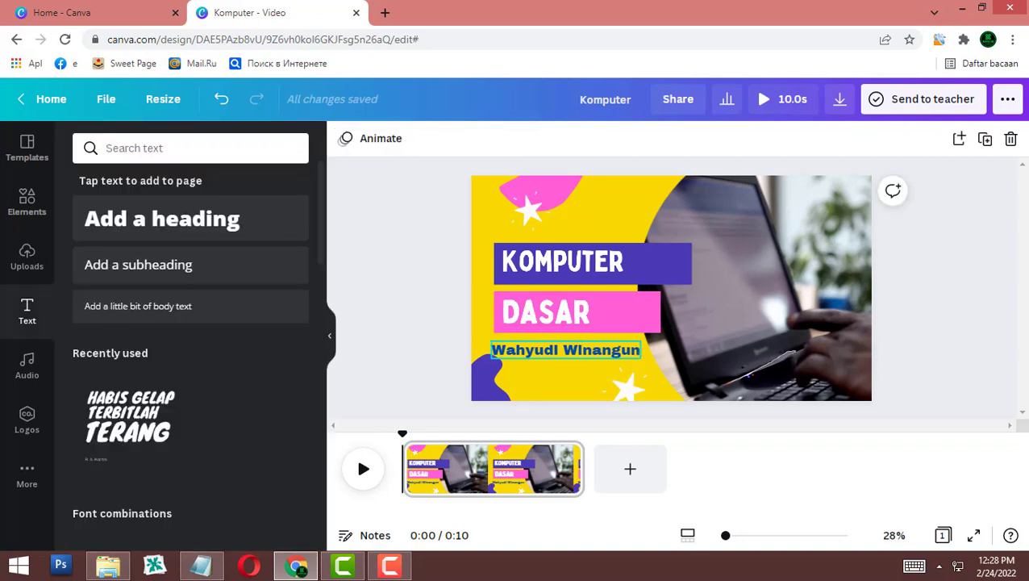
Nudge the name line slightly to the right so it lines up with the left edge of the title boxes
left_click(564, 349)
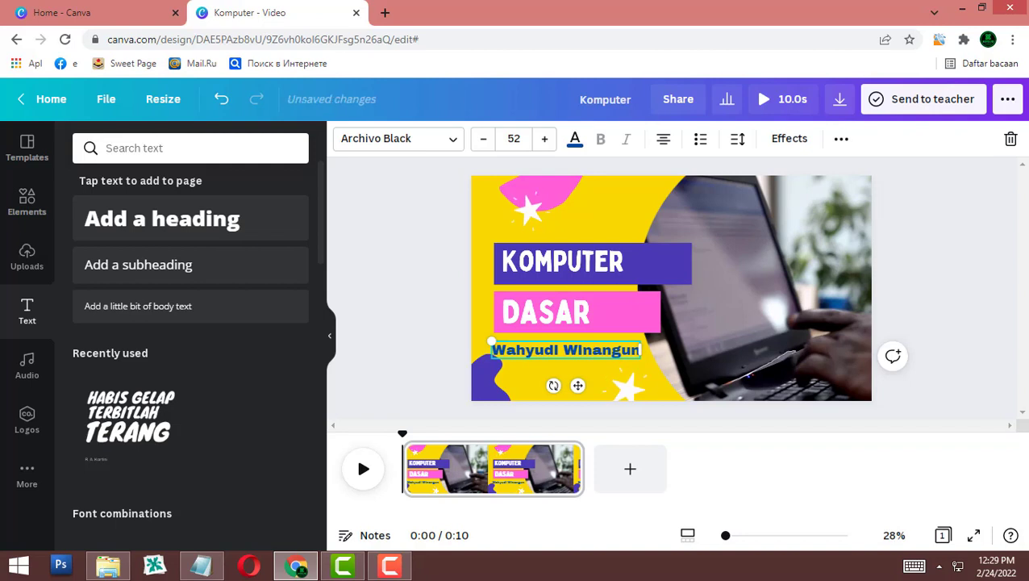
key("Right")
key("Right")
key("Right")
key("Right")
key("Right")
key("Right")
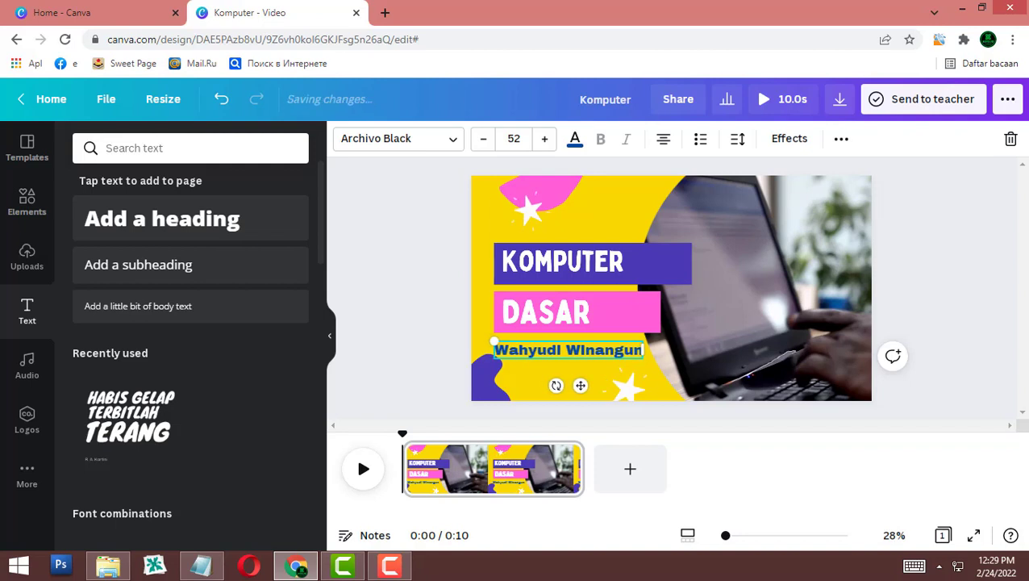
left_click(916, 291)
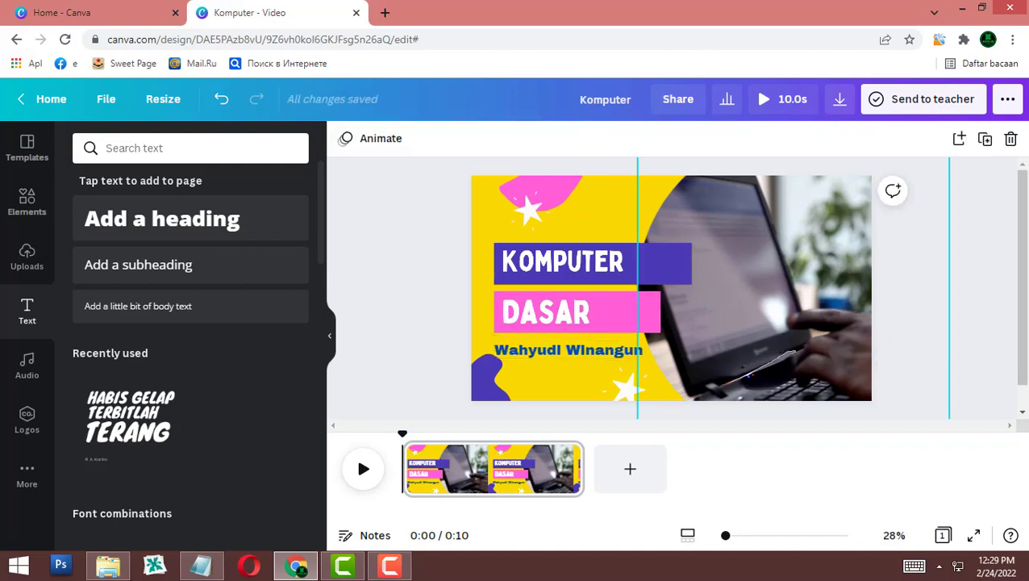
Try several default colours on the page background and settle on Royal blue #5271ff
left_click(558, 378)
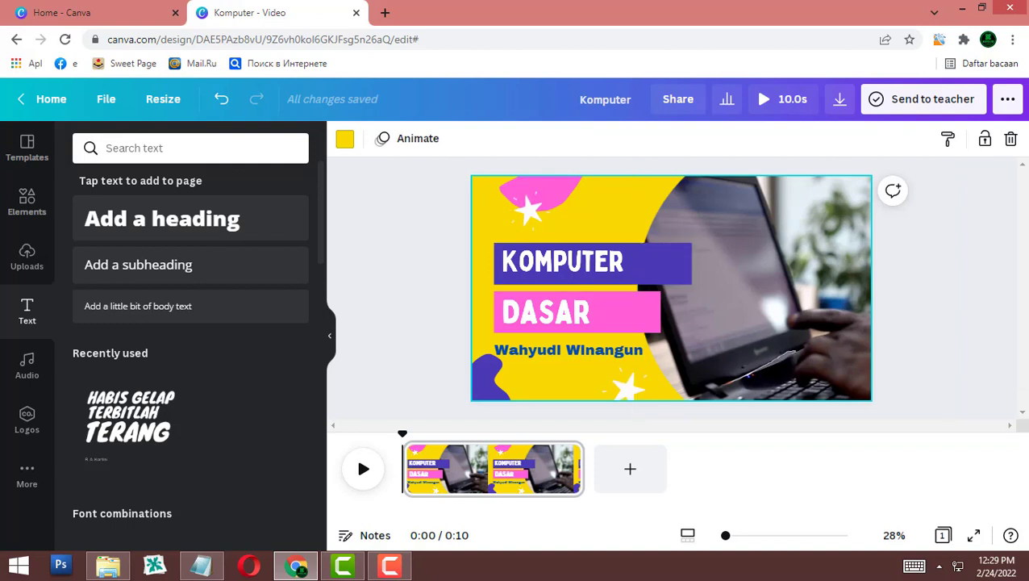
left_click(344, 138)
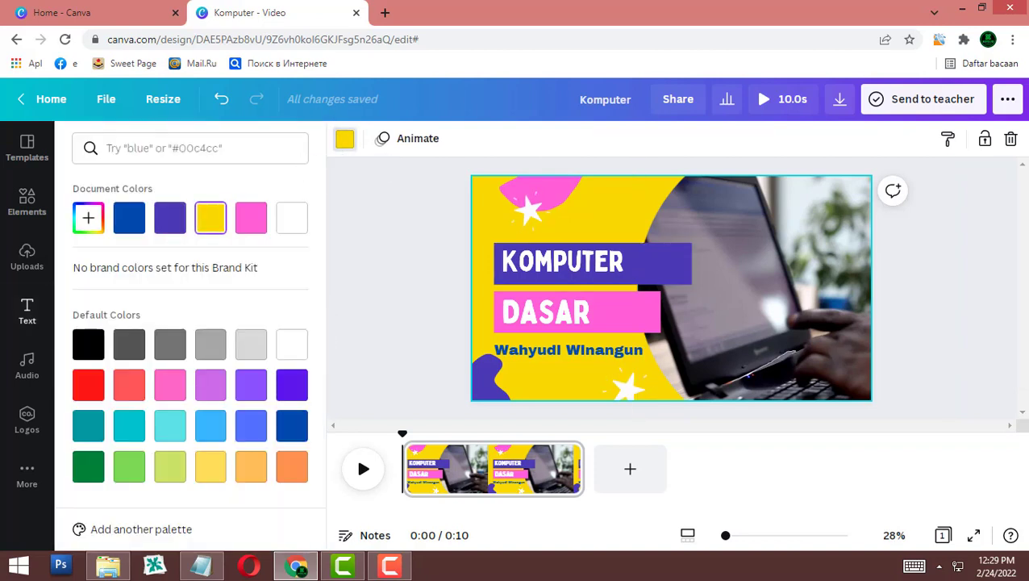
left_click(250, 426)
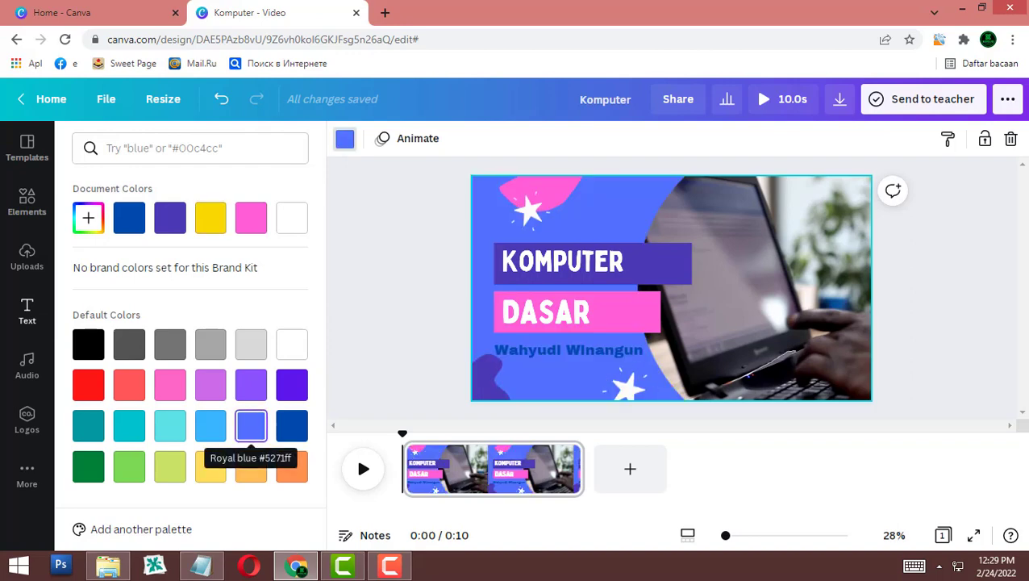
left_click(291, 426)
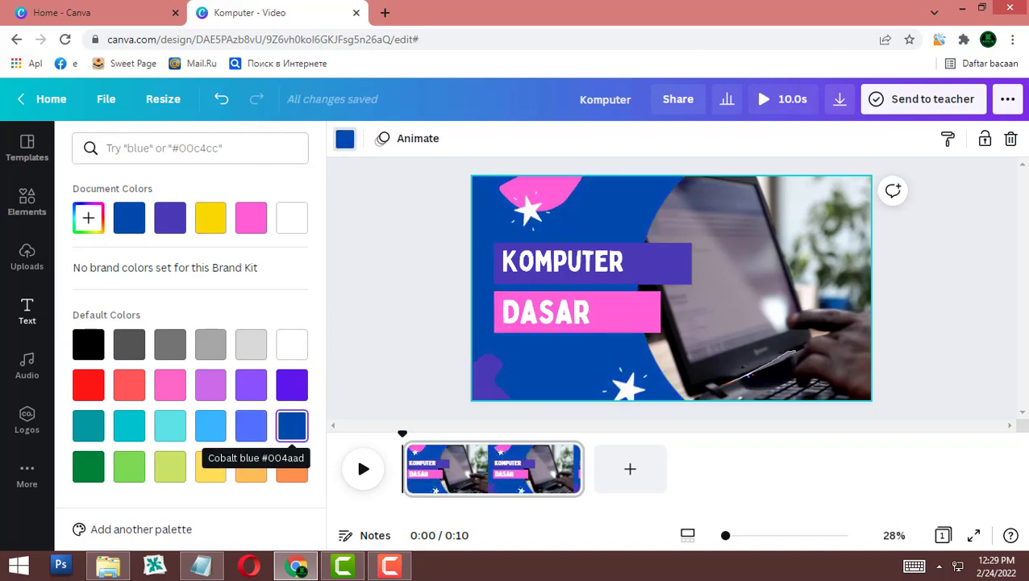
left_click(88, 426)
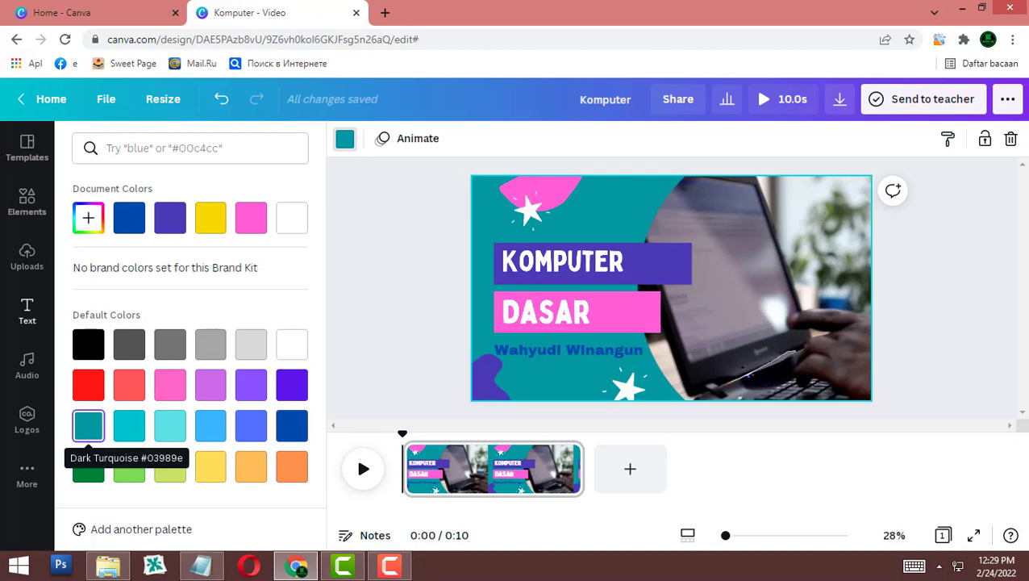
left_click(169, 466)
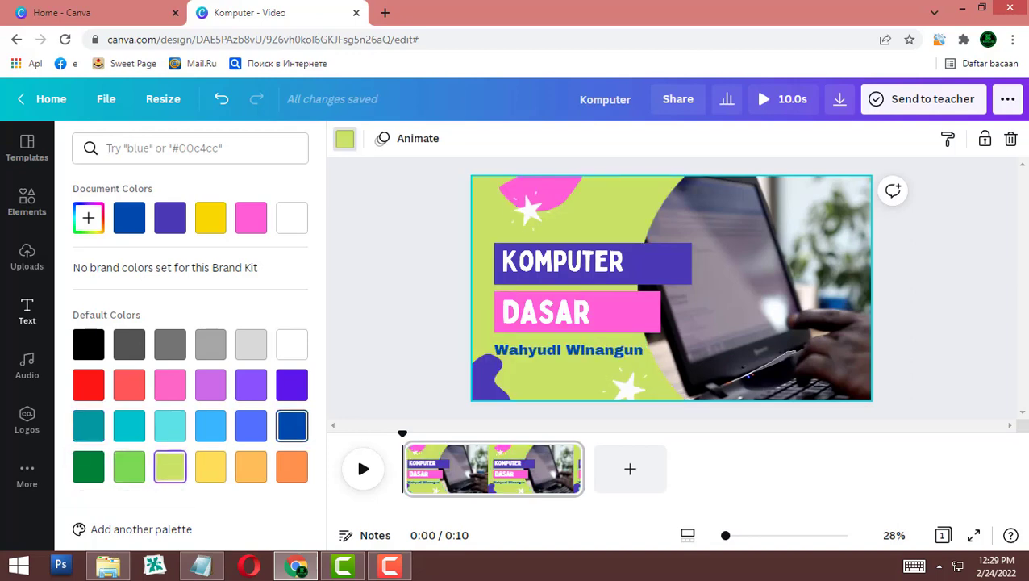
left_click(291, 384)
left_click(251, 426)
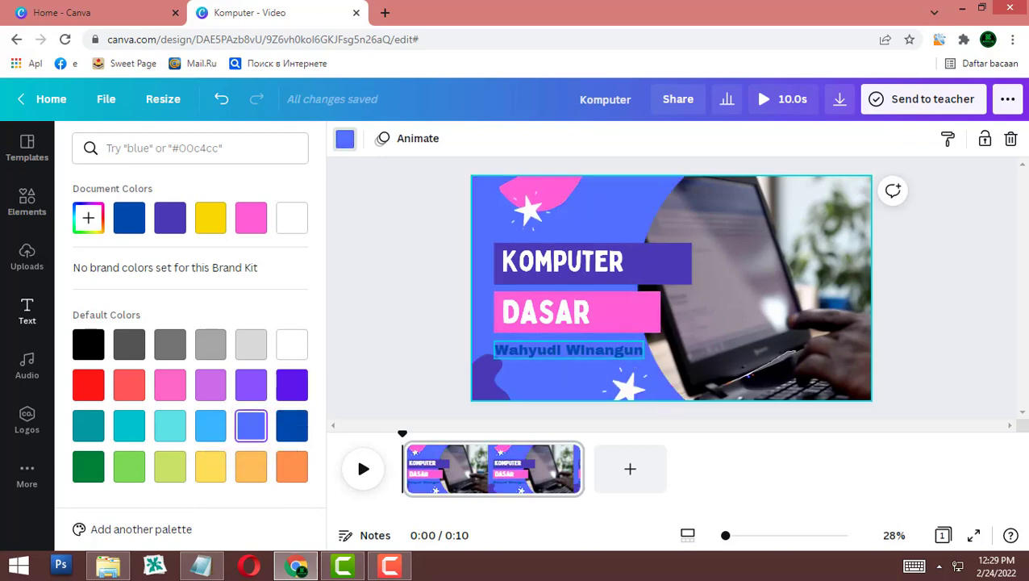
Change the text colour of the name line to yellow and preview the whole video
left_click(568, 349)
left_click(576, 138)
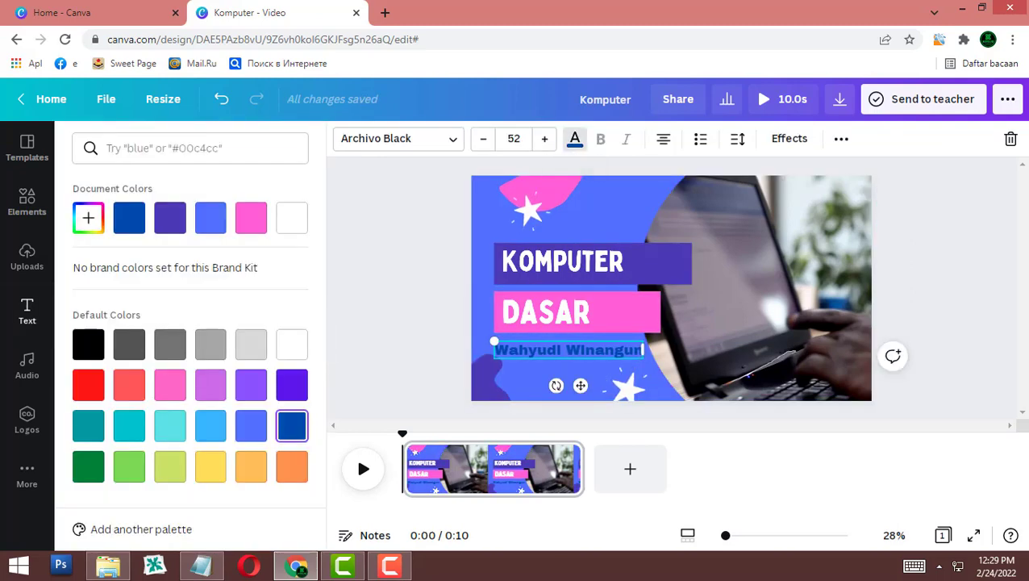
left_click(210, 466)
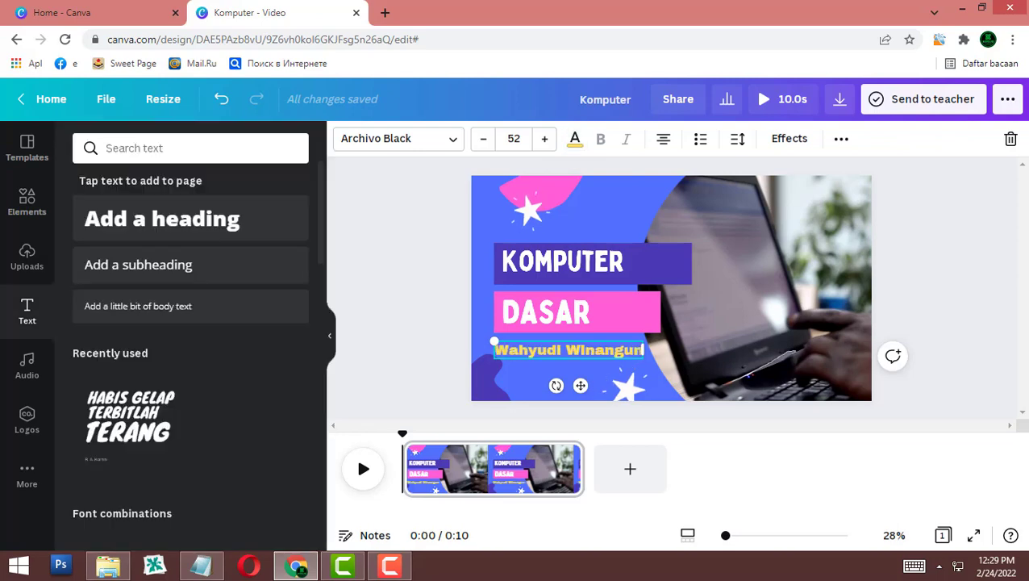
key("Escape")
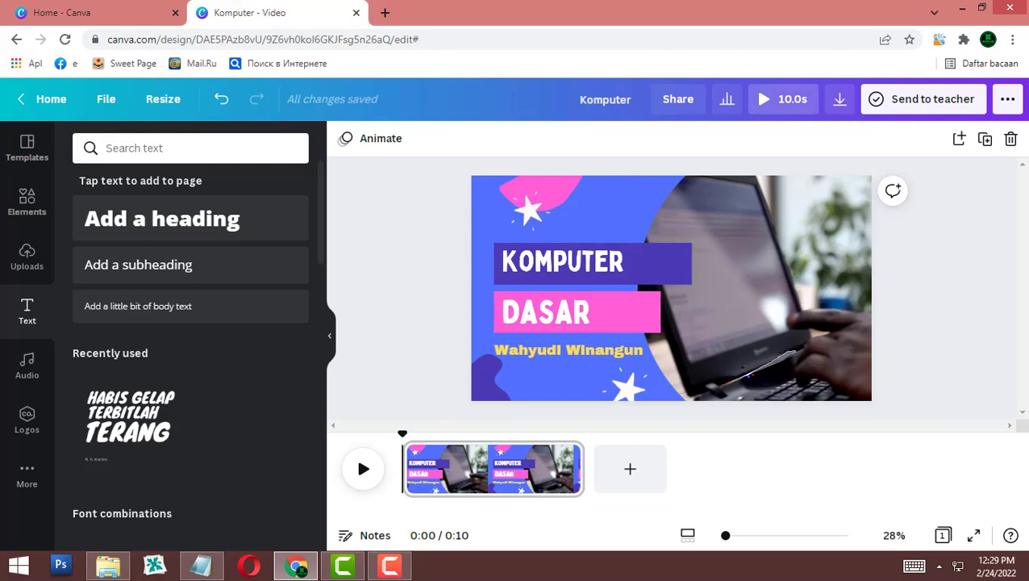
left_click(783, 99)
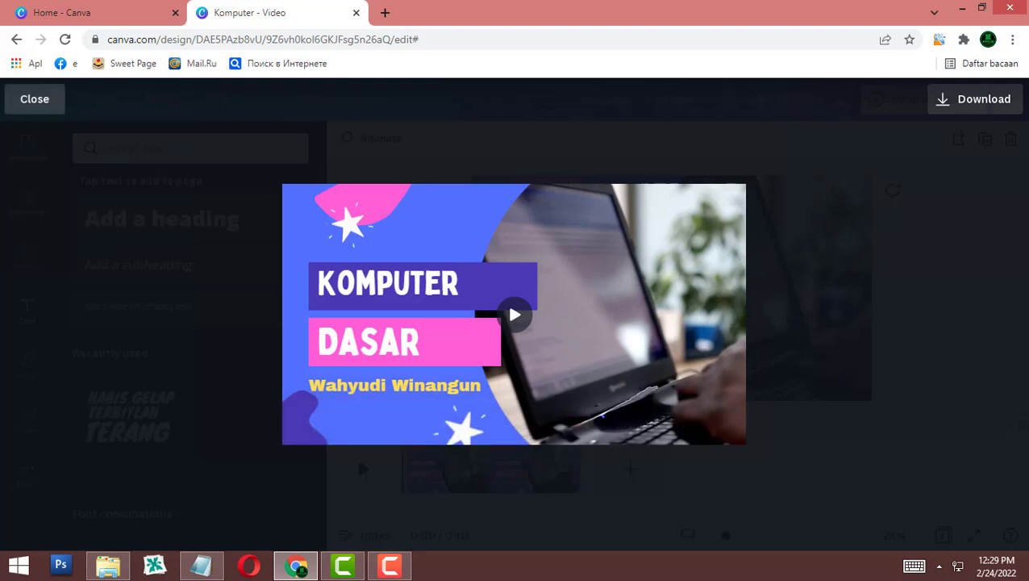
left_click(357, 455)
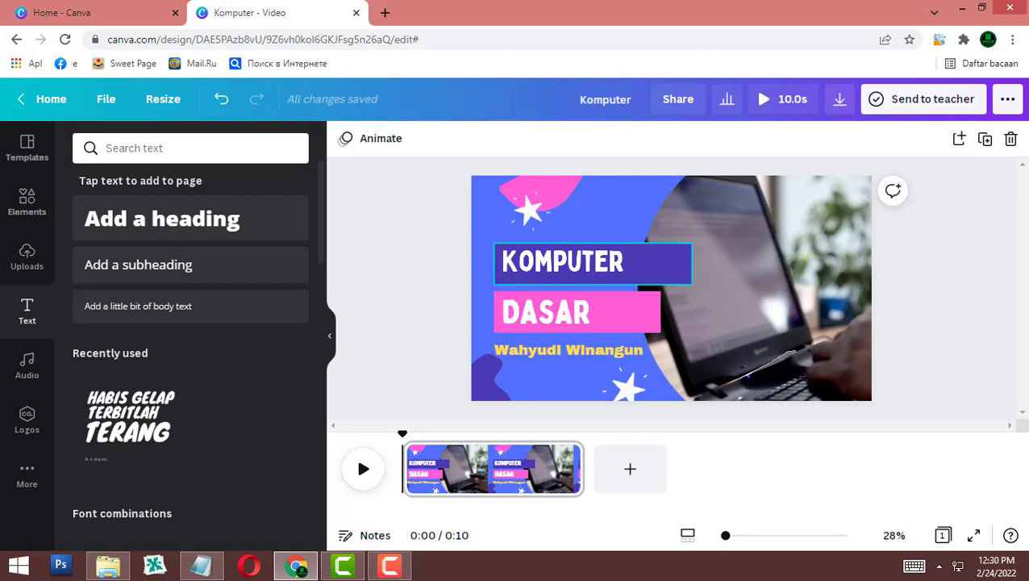
Apply the Typewriter text animation to the KOMPUTER title text
left_click(570, 262)
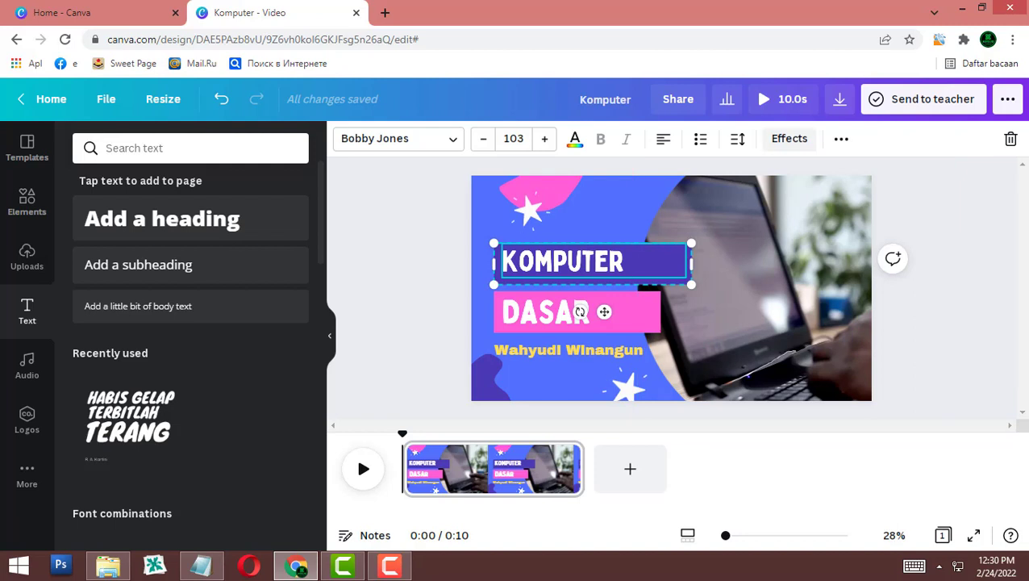
left_click(841, 139)
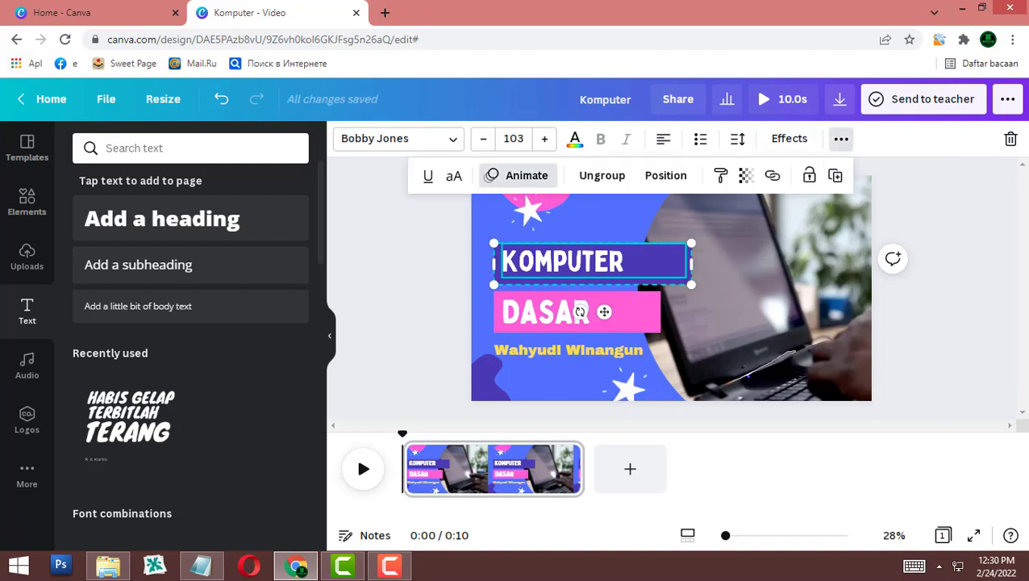
left_click(520, 175)
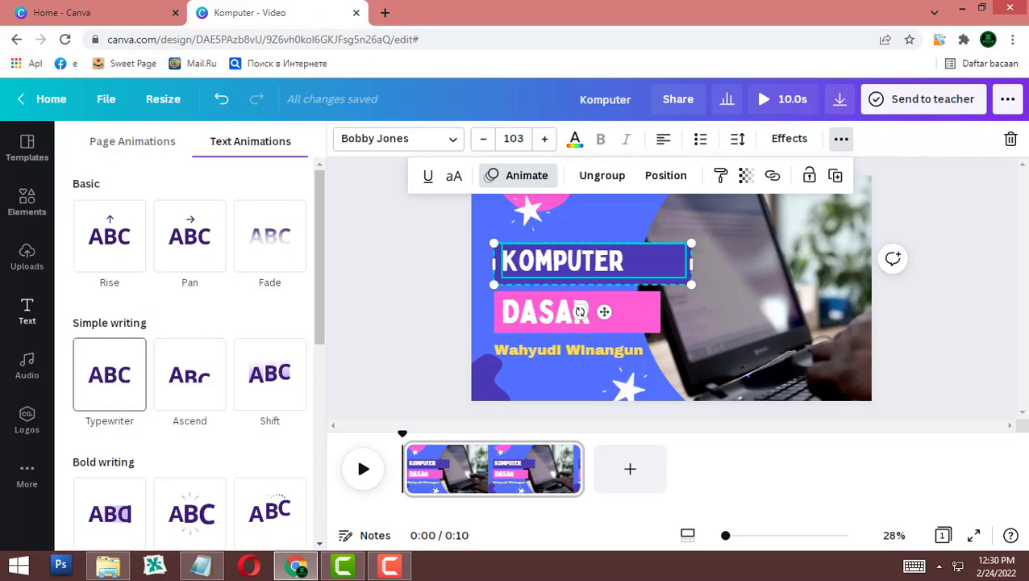
left_click(108, 374)
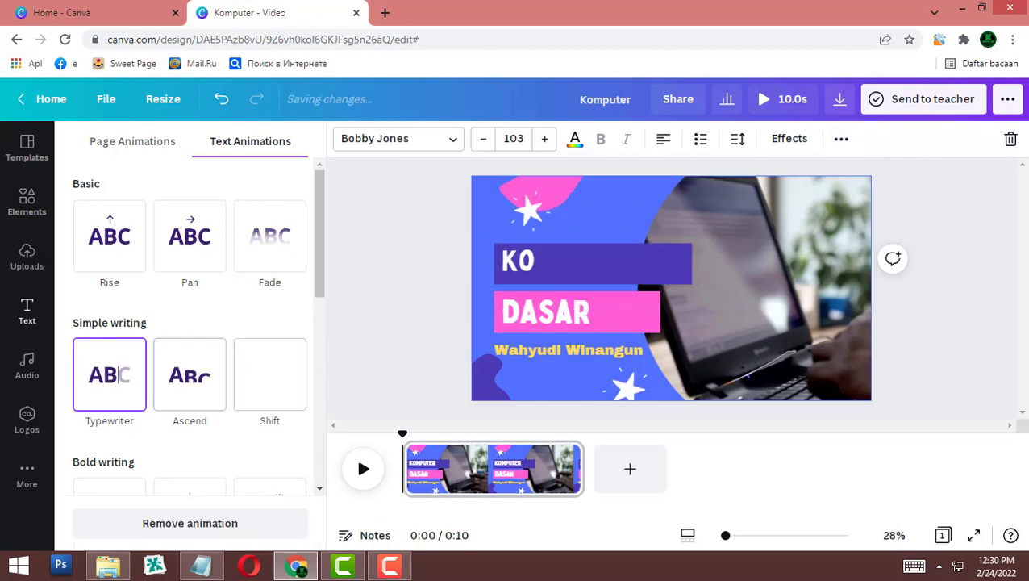
Try Ascend on the DASAR text, settle on the Shift animation, and try Pan on its pink title box
left_click(586, 305)
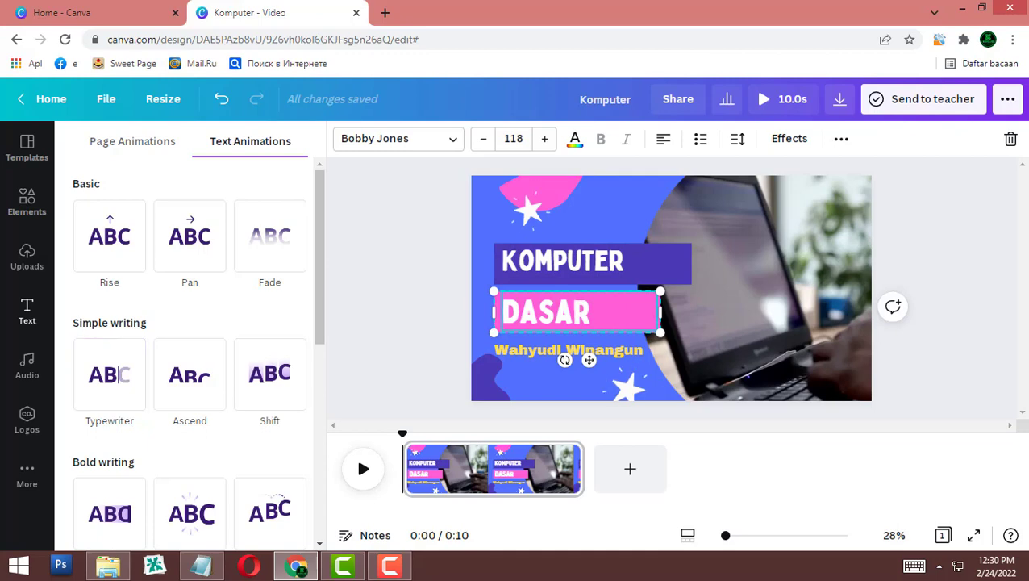
left_click(189, 373)
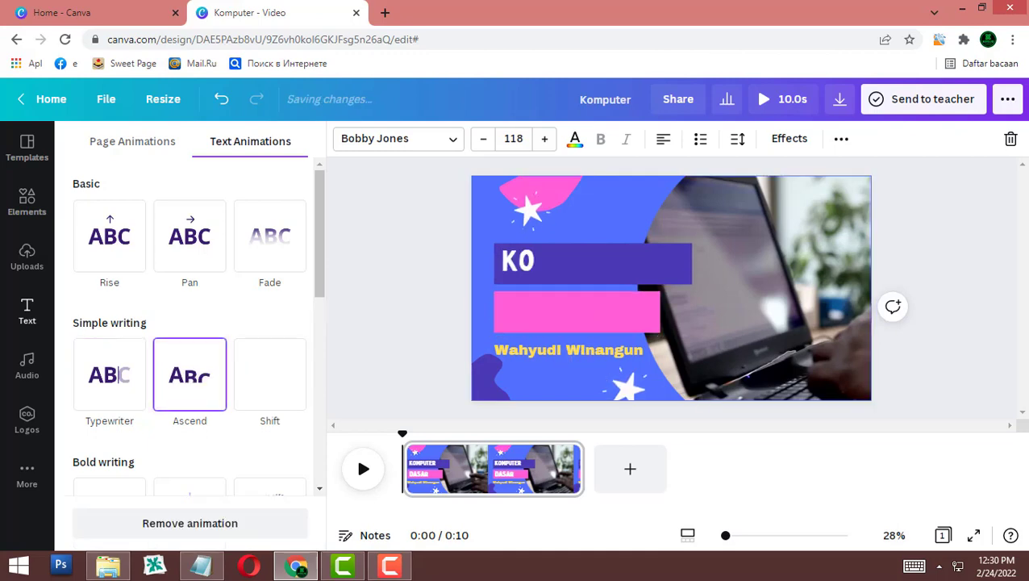
left_click(270, 373)
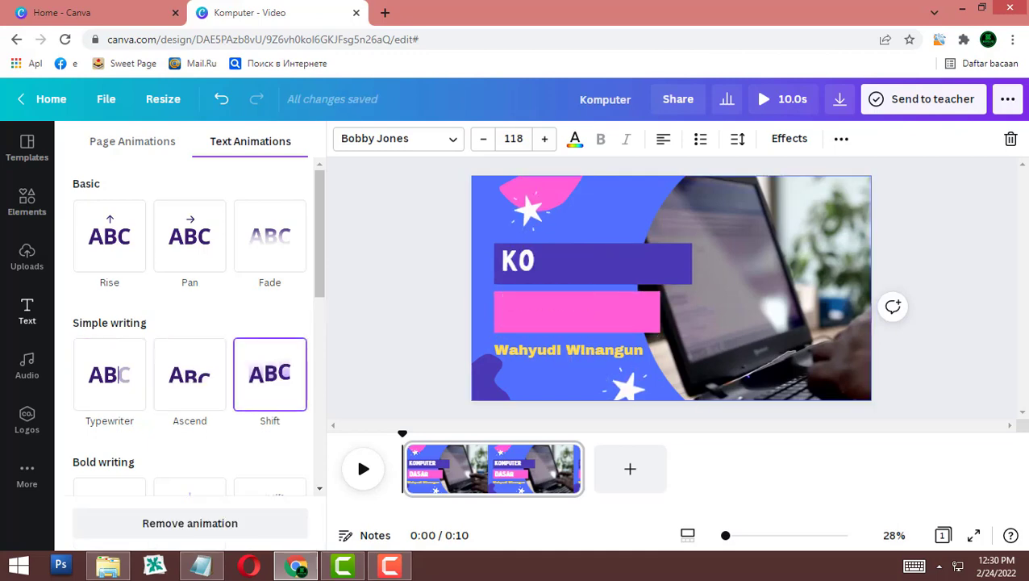
left_click(597, 316)
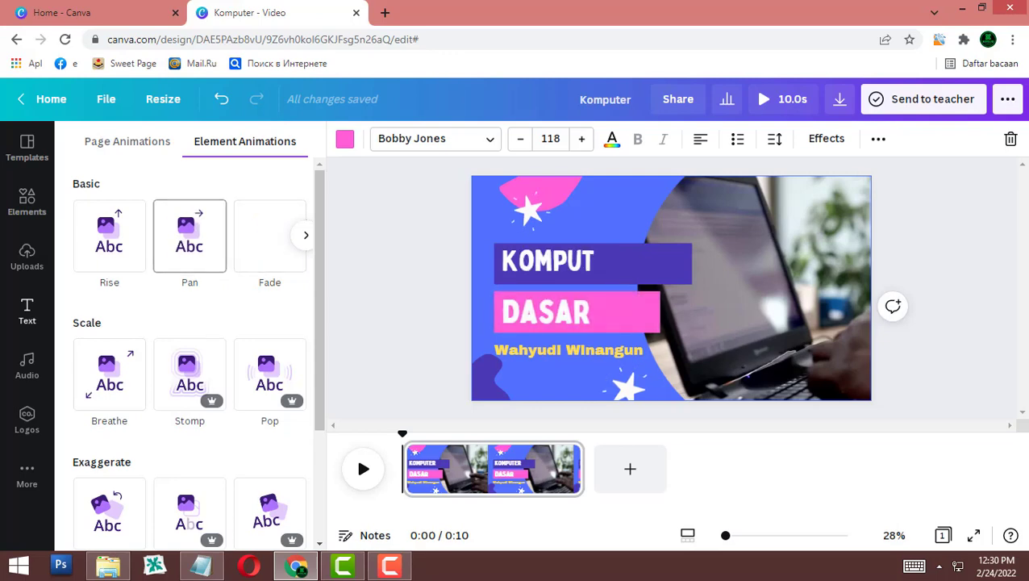
left_click(189, 236)
Apply the Ascend text animation to the name line below the title
left_click(569, 349)
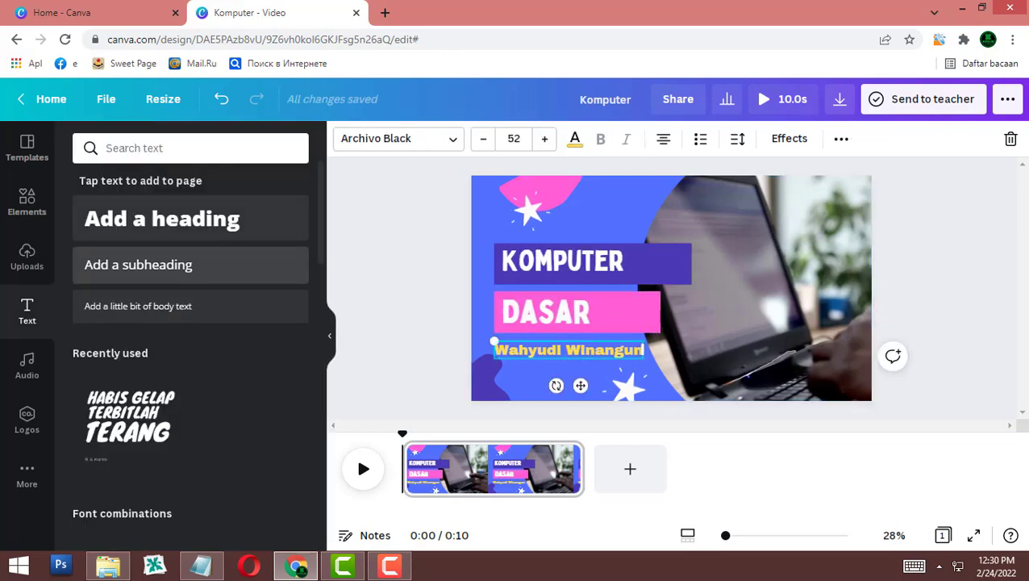
left_click(841, 139)
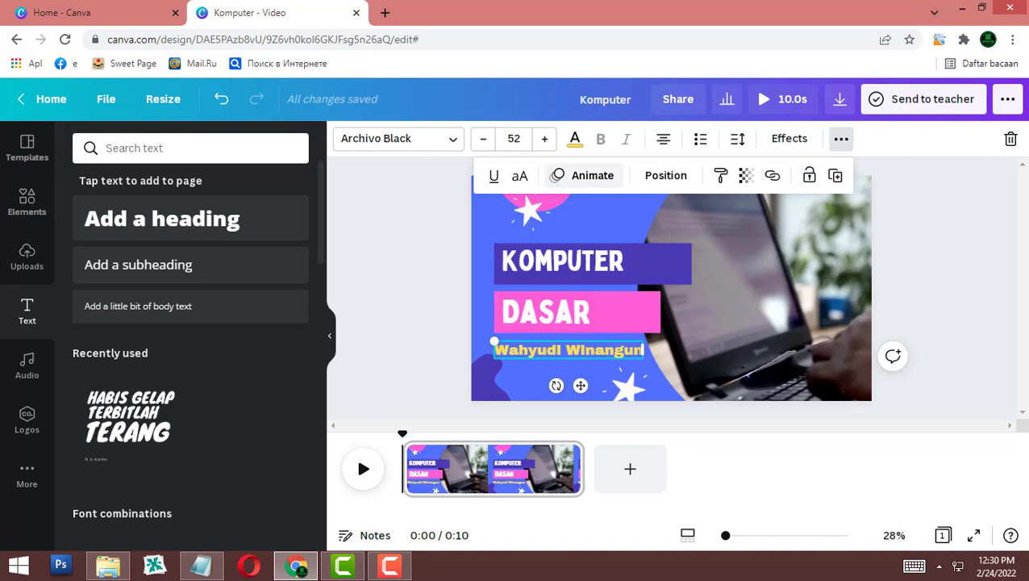
left_click(583, 175)
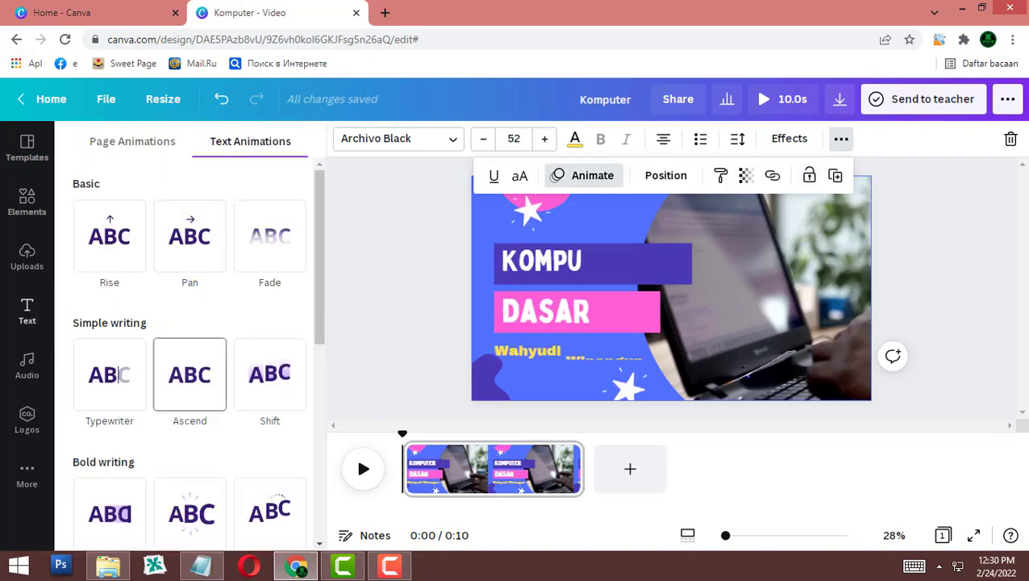
left_click(189, 374)
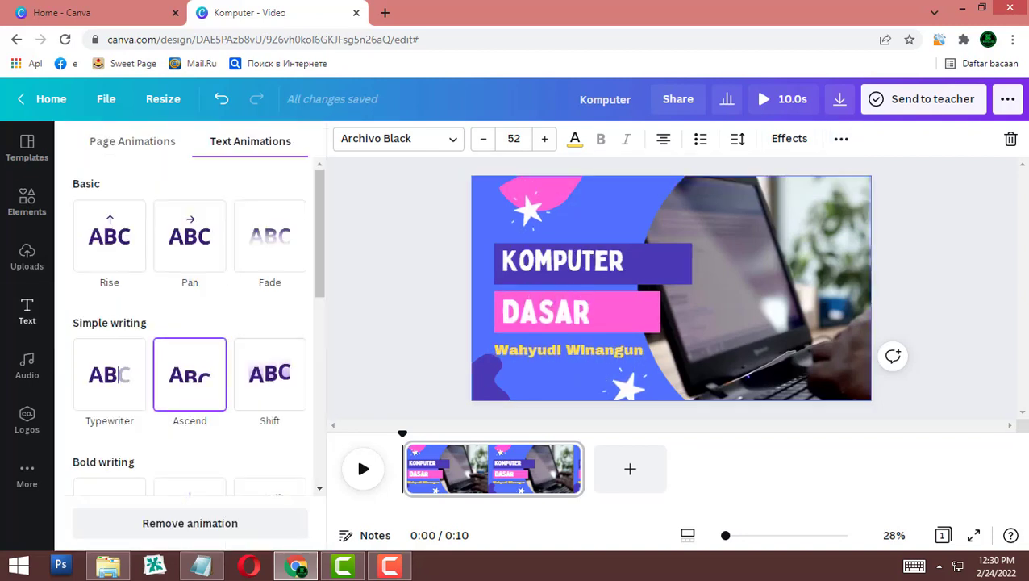
Apply the Pan element animation to the pink DASAR title box
left_click(565, 312)
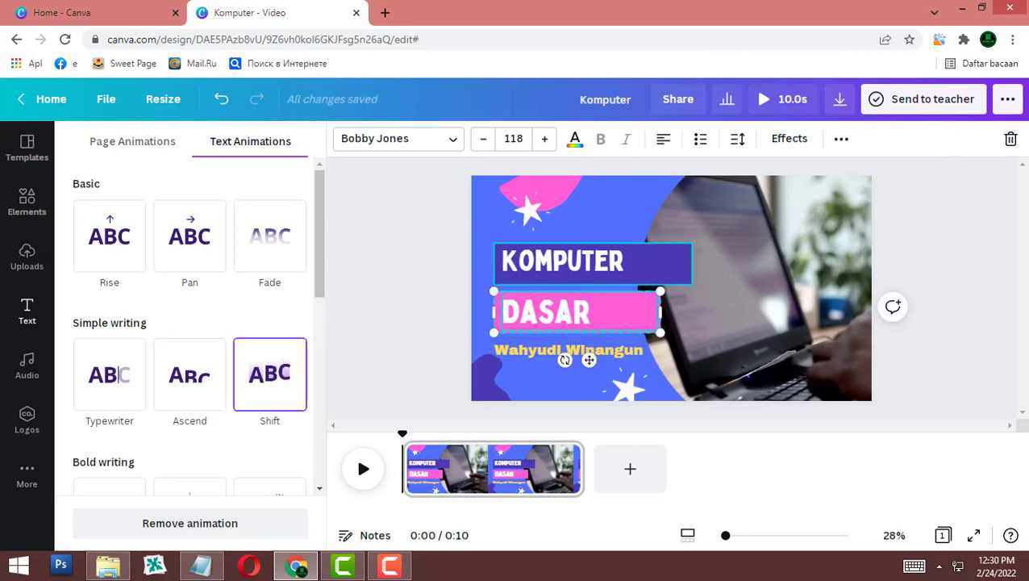
left_click(27, 310)
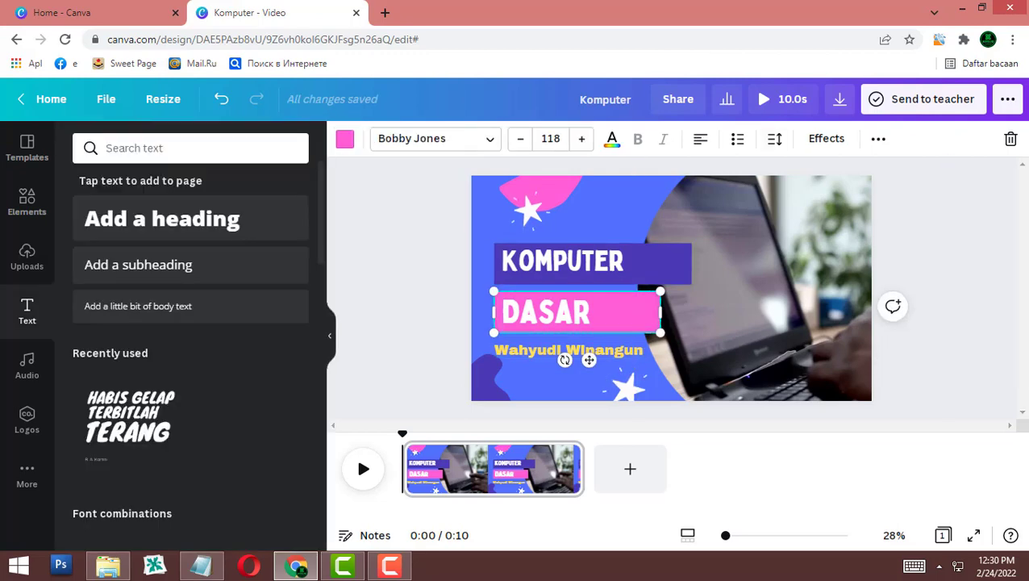
left_click(826, 139)
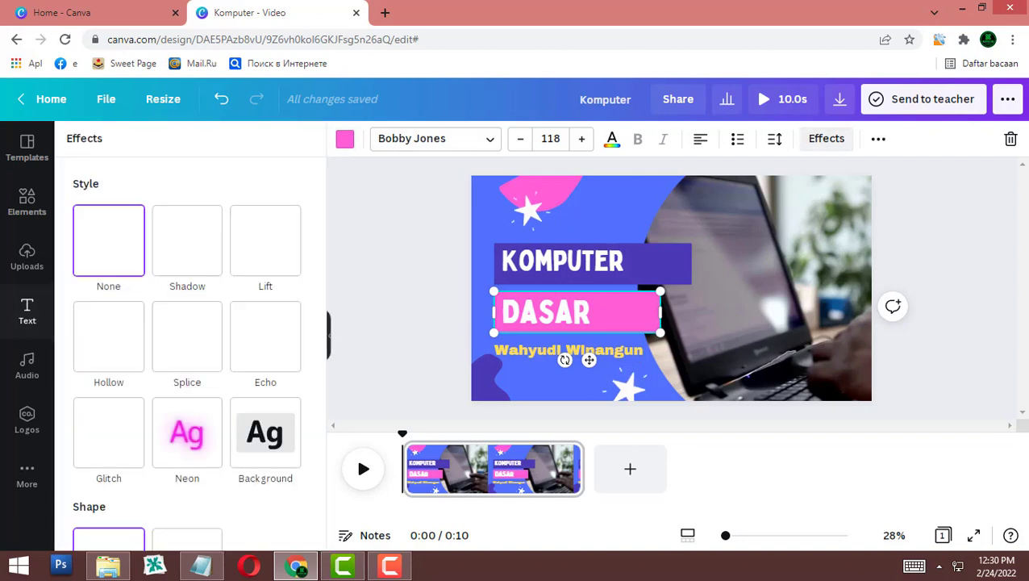
left_click(878, 139)
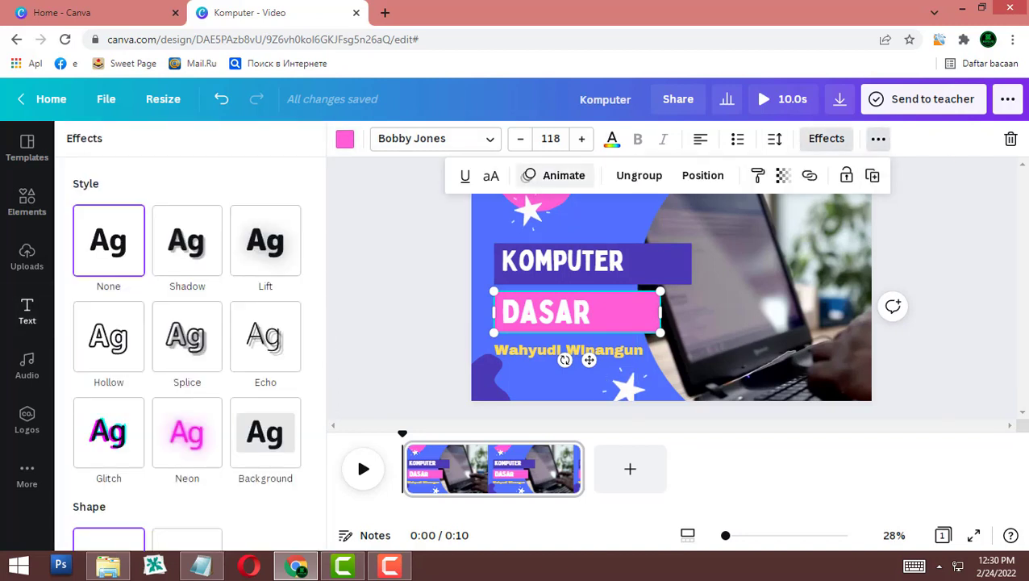
left_click(563, 175)
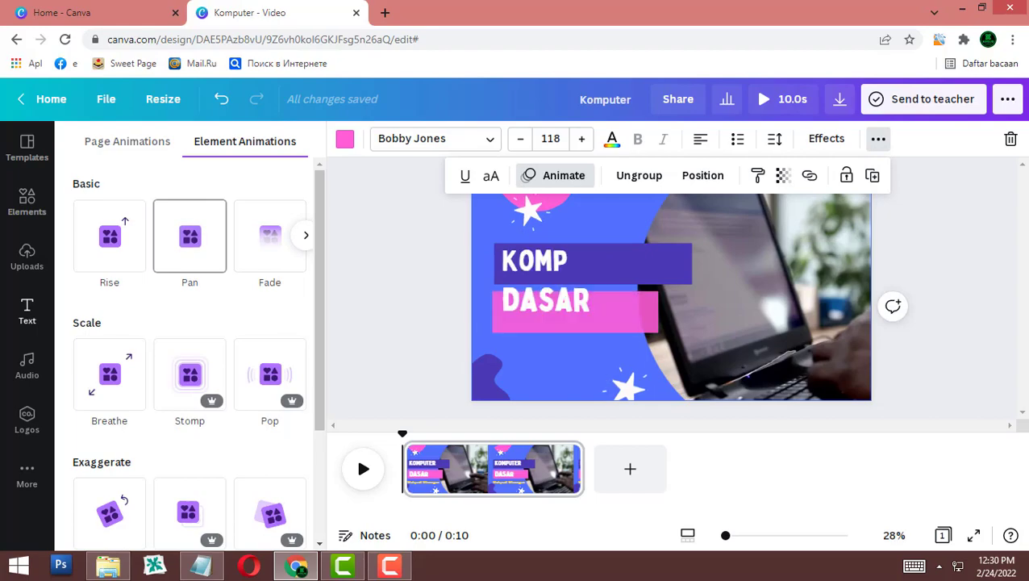
left_click(189, 237)
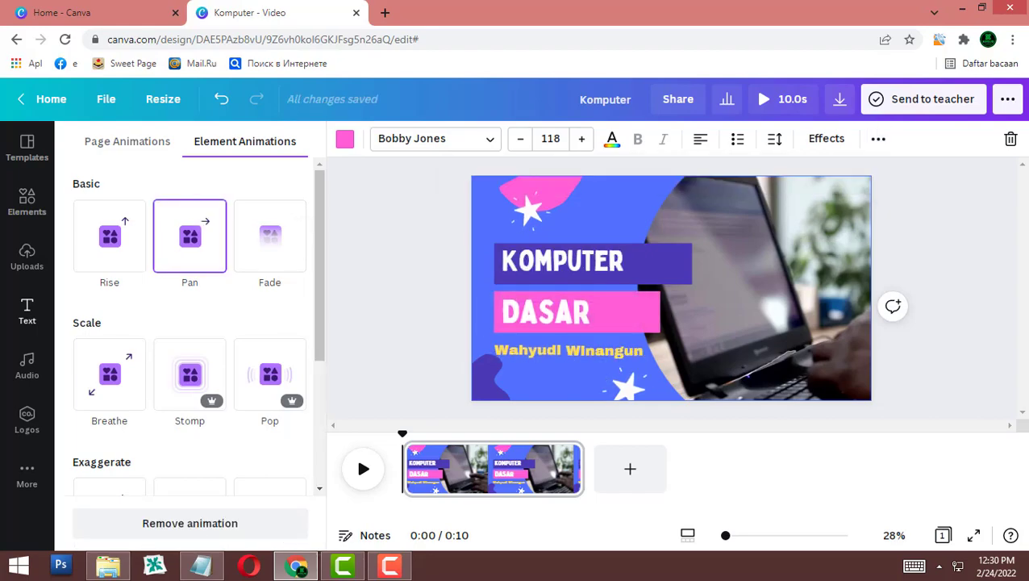
Apply the second Exaggerate element animation to the purple KOMPUTER title box
left_click(593, 263)
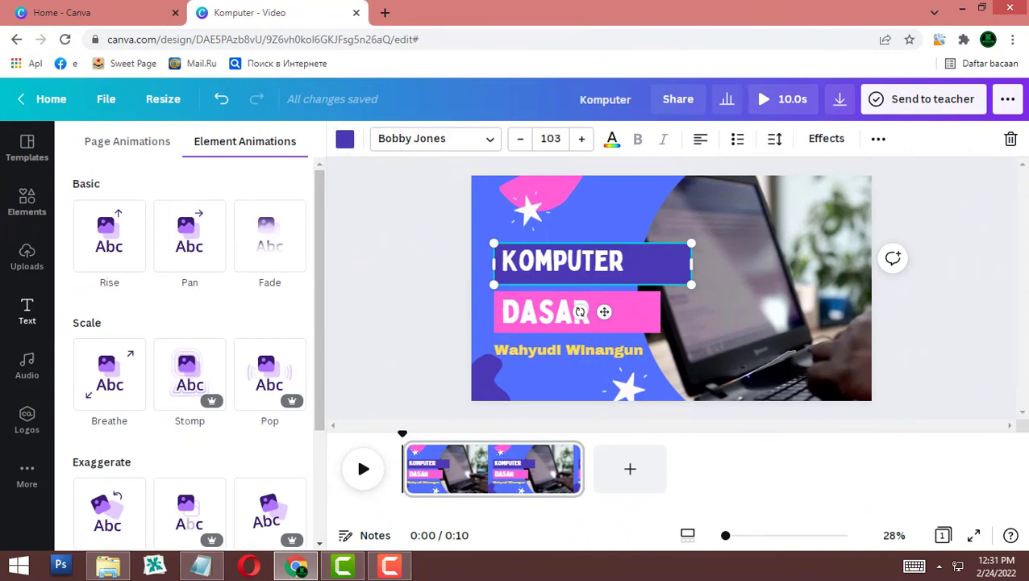
left_click(878, 139)
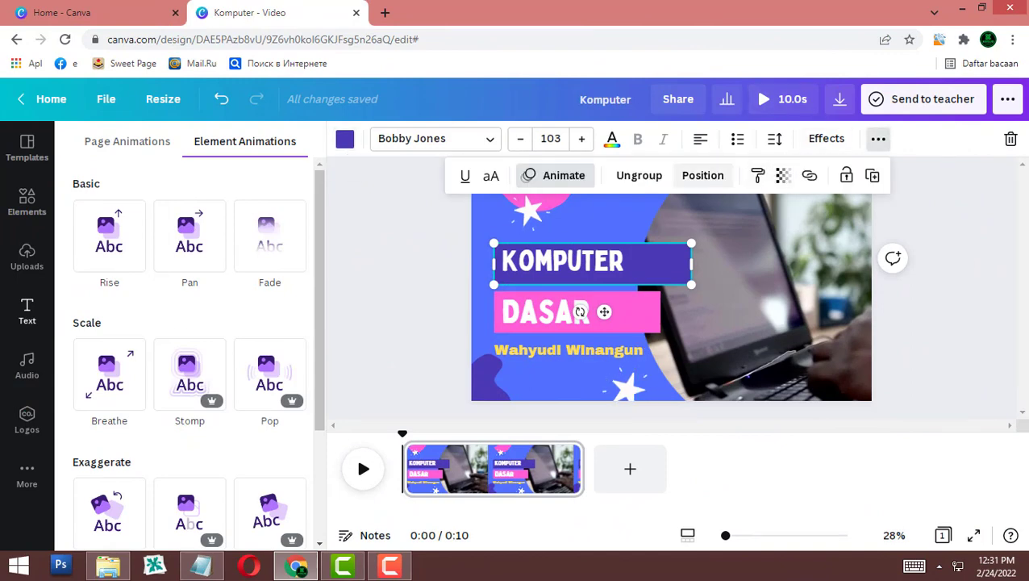
left_click(555, 175)
left_click(555, 175)
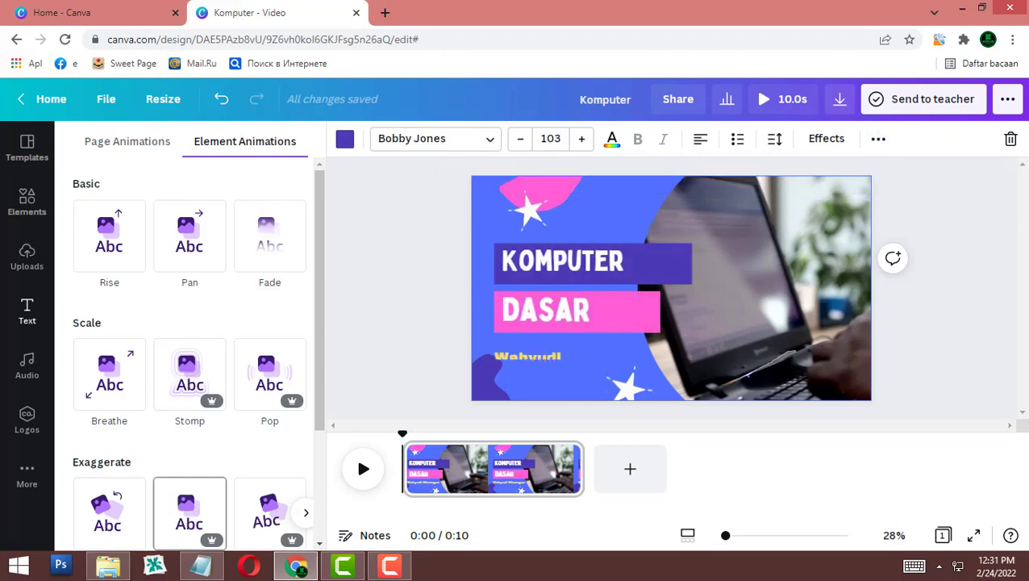
left_click(189, 512)
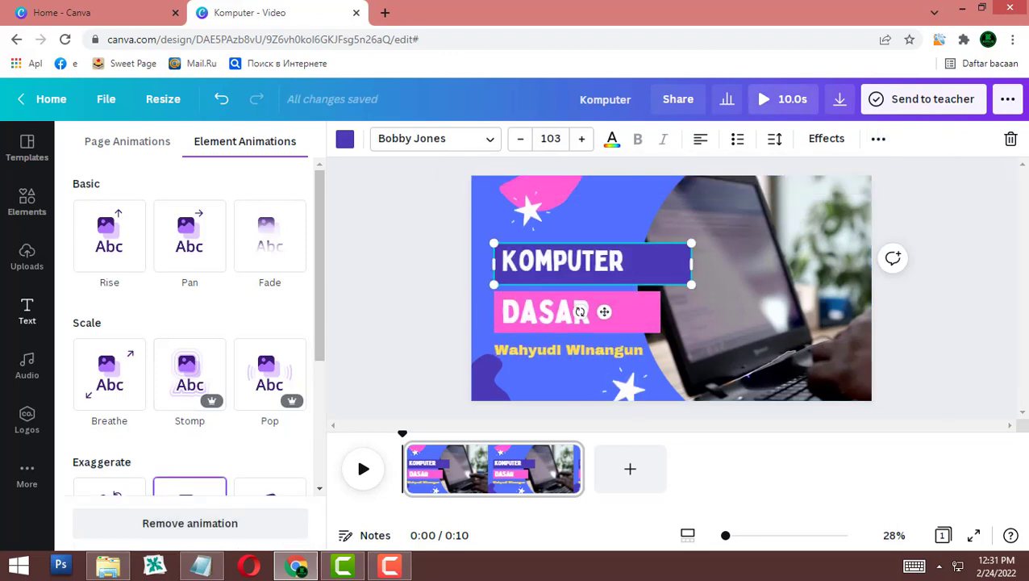
Preview the whole video with its animations, return to the editor and clear the selection
left_click(783, 100)
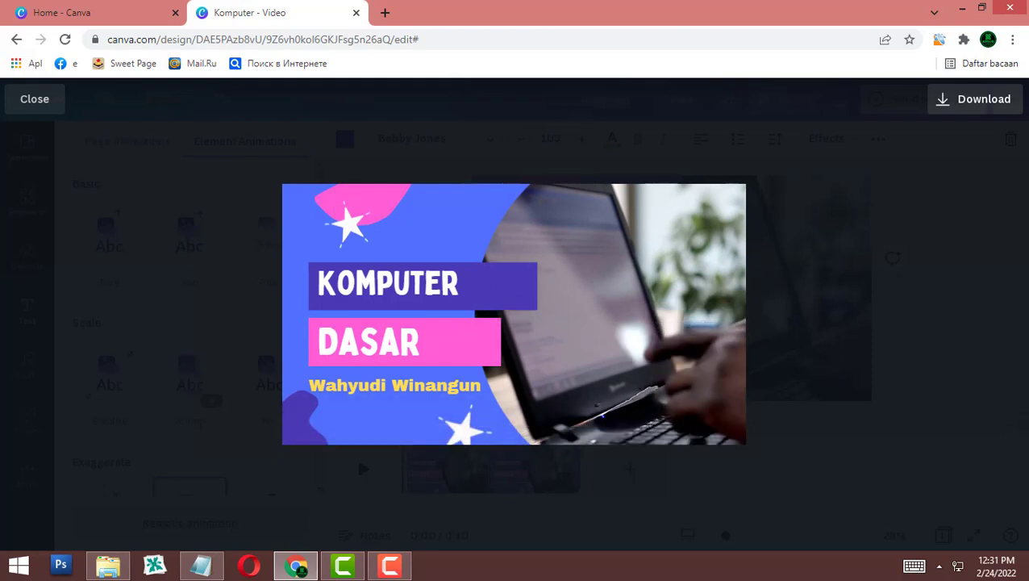
key("Escape")
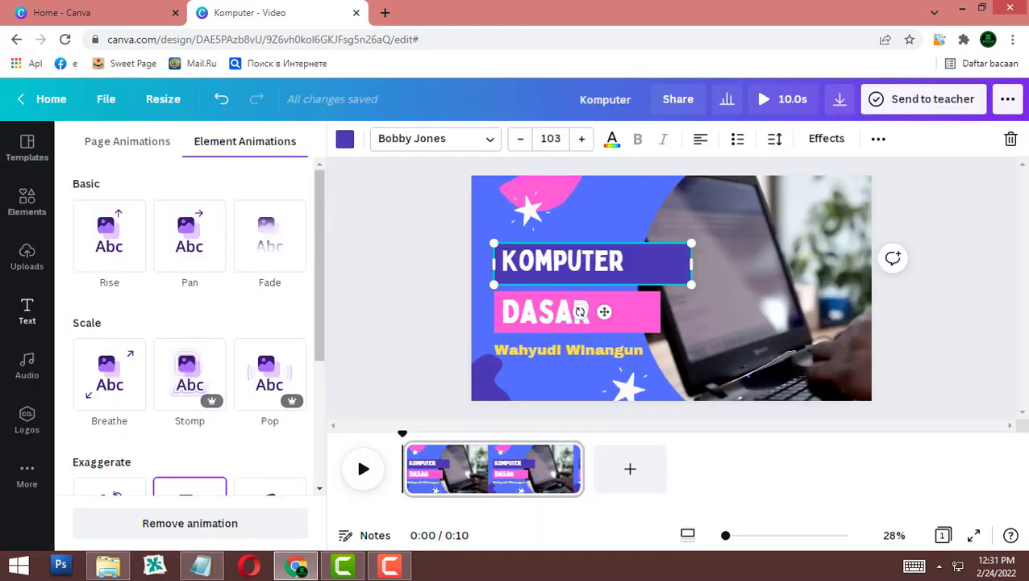
key("Escape")
key("Escape")
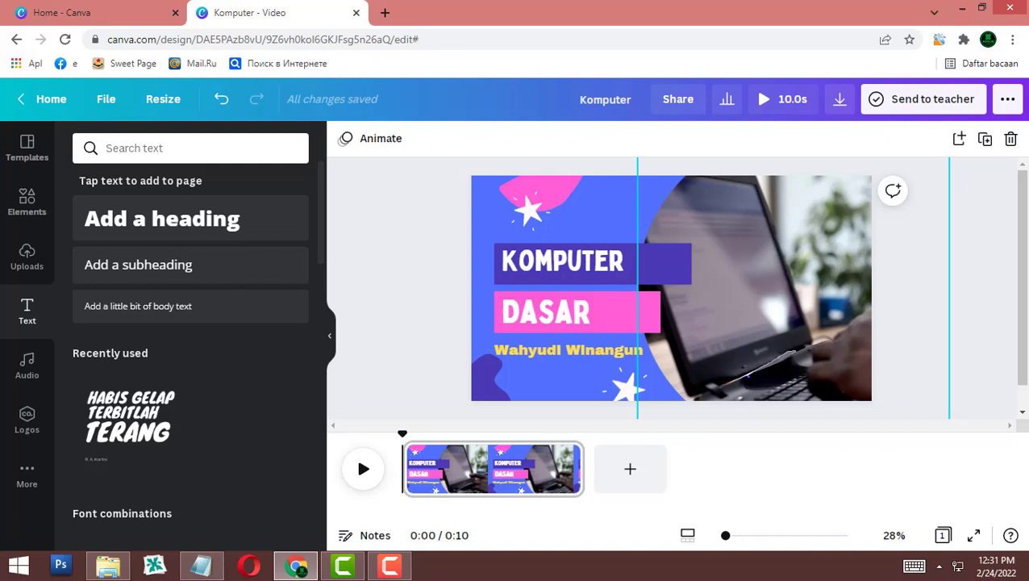
Trim the end of the laptop clip to a length of 6.0 s and preview the shortened video
left_click(793, 288)
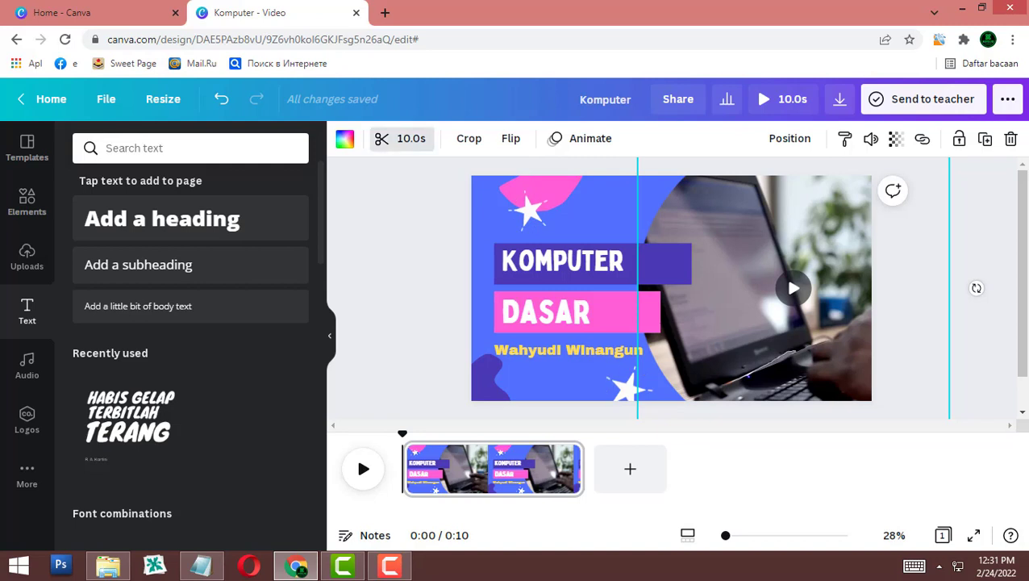
left_click(402, 139)
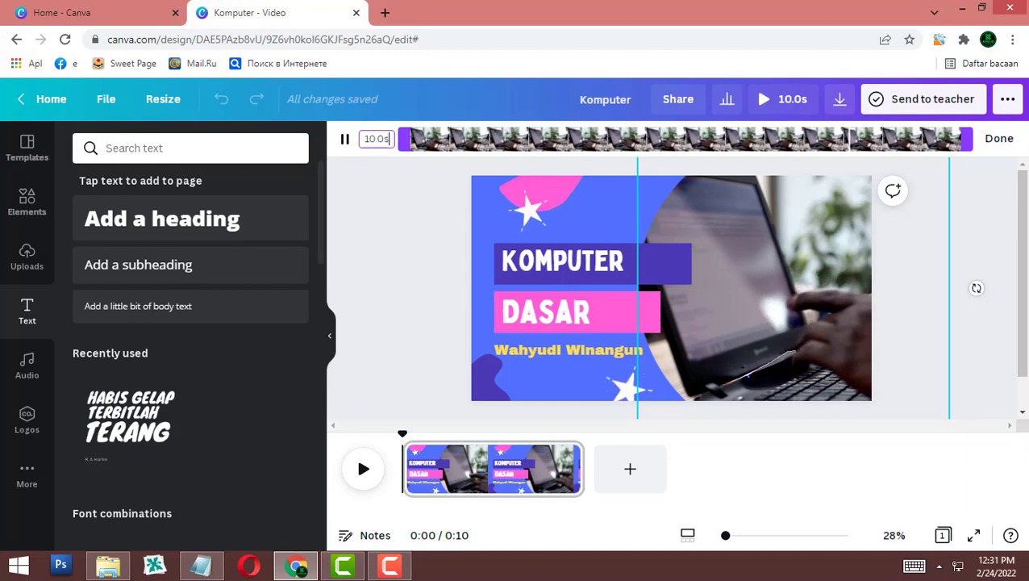
left_click_drag(968, 139, 750, 139)
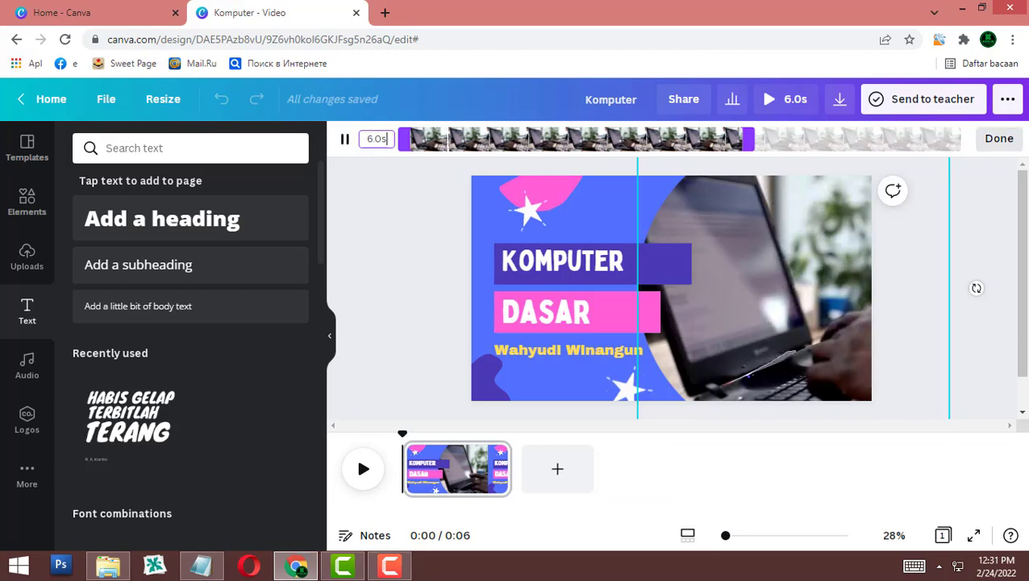
left_click(998, 139)
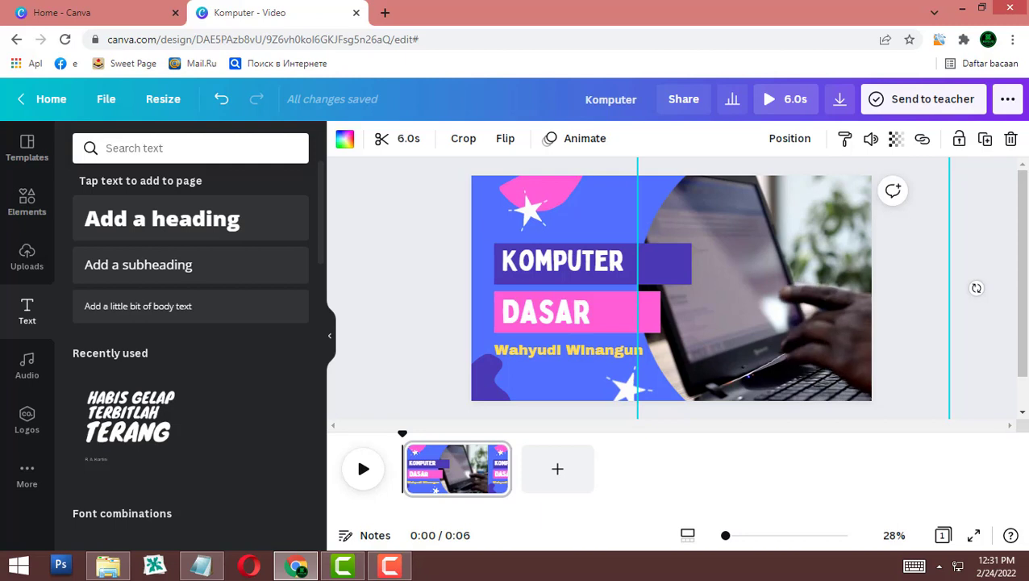
left_click(786, 99)
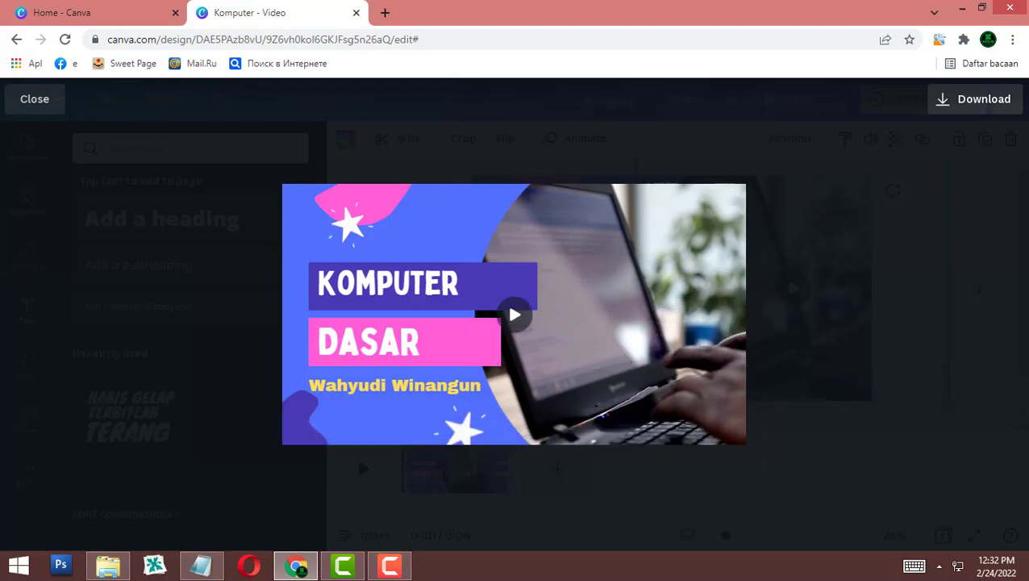
Leave the video preview and add a new blank page after the KOMPUTER DASAR title page
key("Escape")
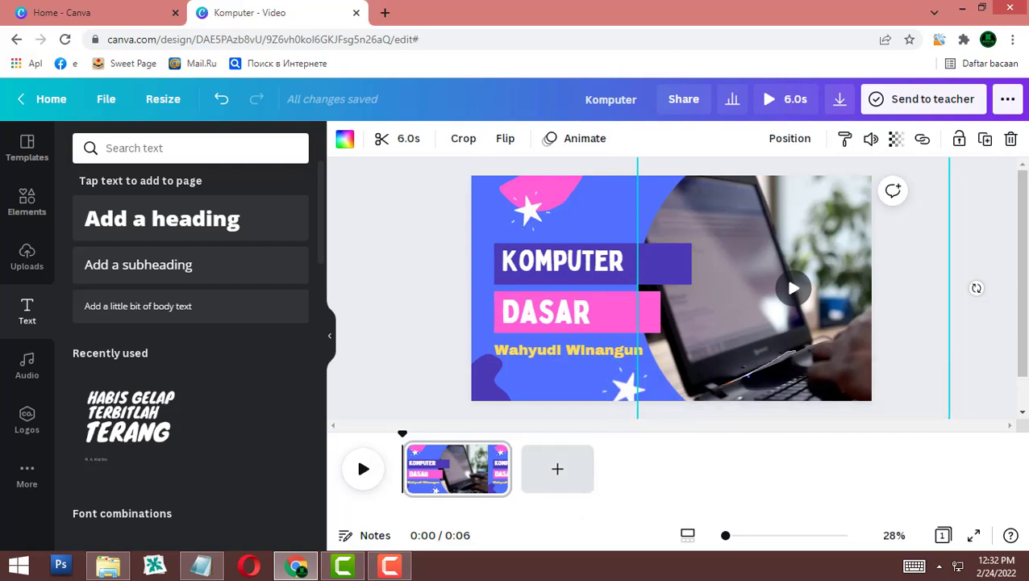
left_click(557, 469)
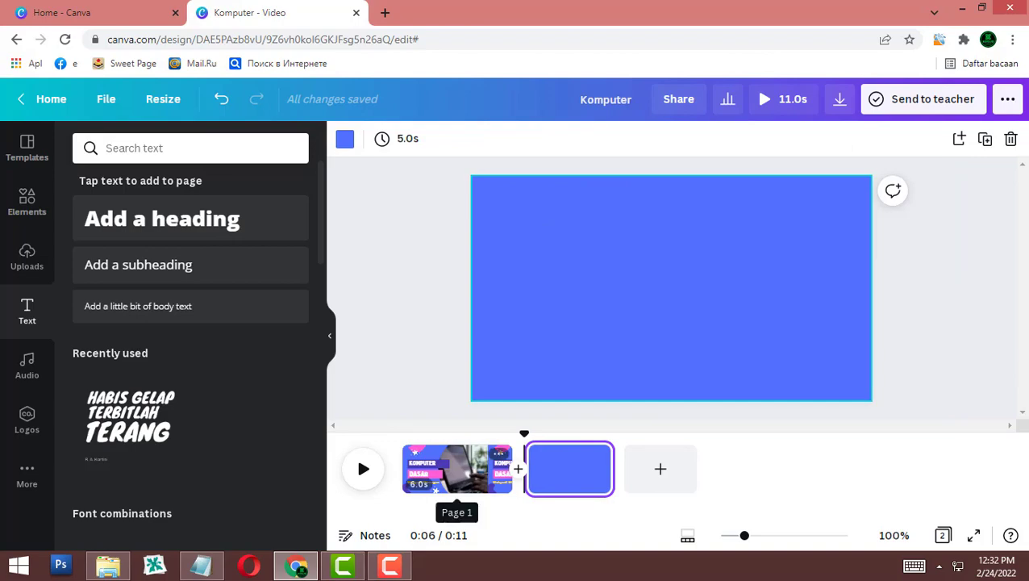
Duplicate the KOMPUTER DASAR title page and delete the copy
left_click(464, 468)
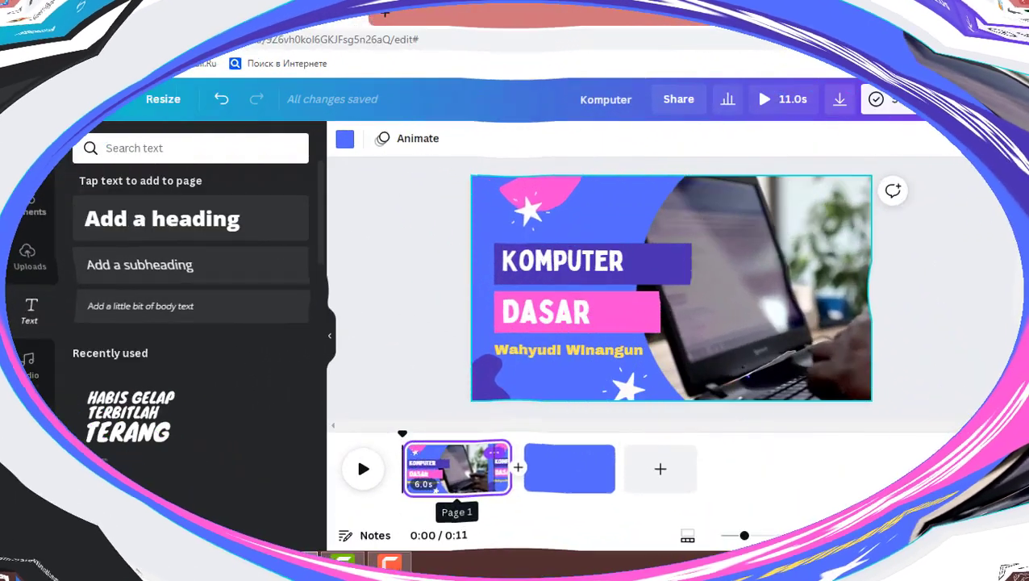
right_click(500, 468)
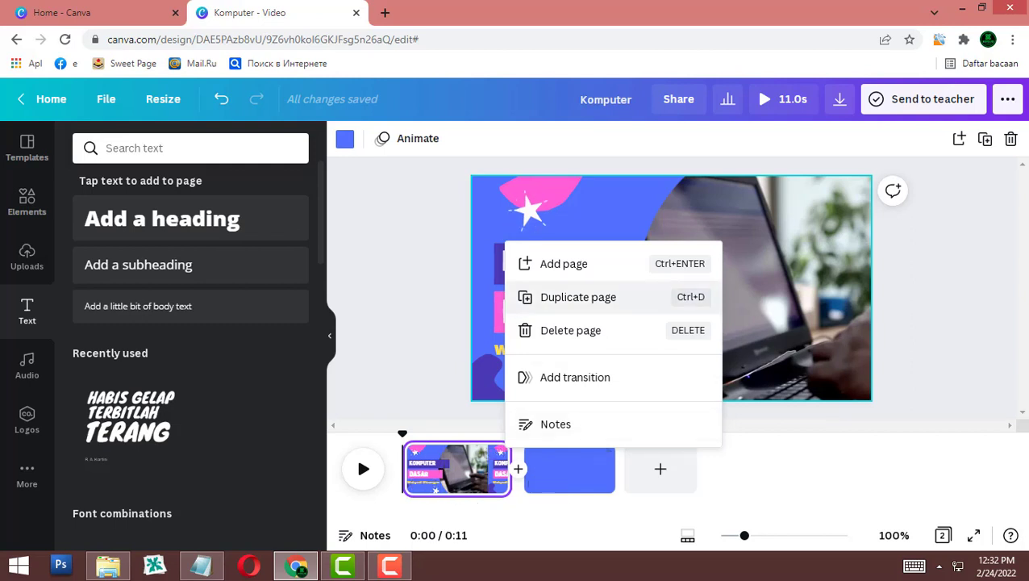
left_click(578, 297)
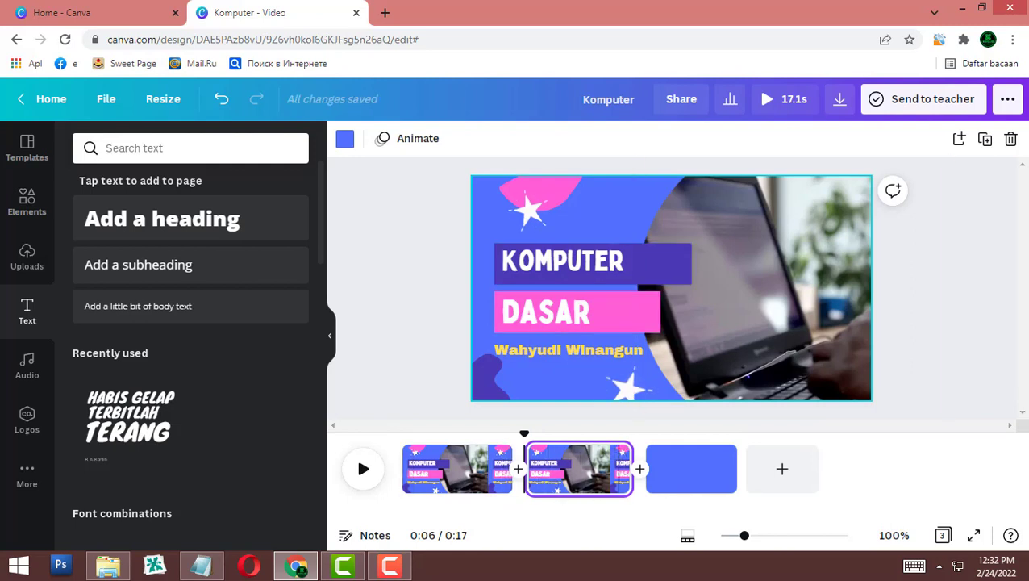
left_click(616, 454)
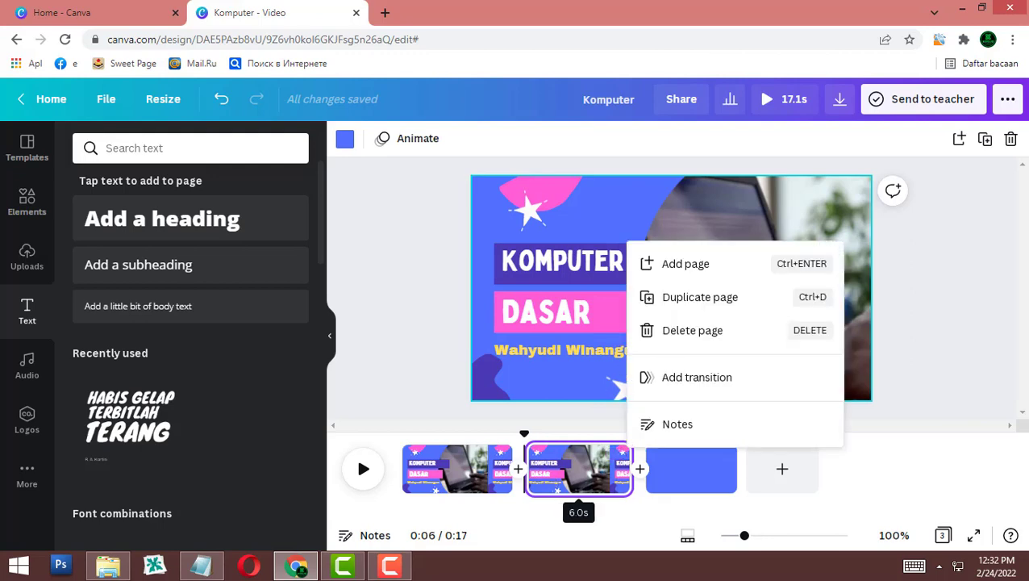
left_click(686, 329)
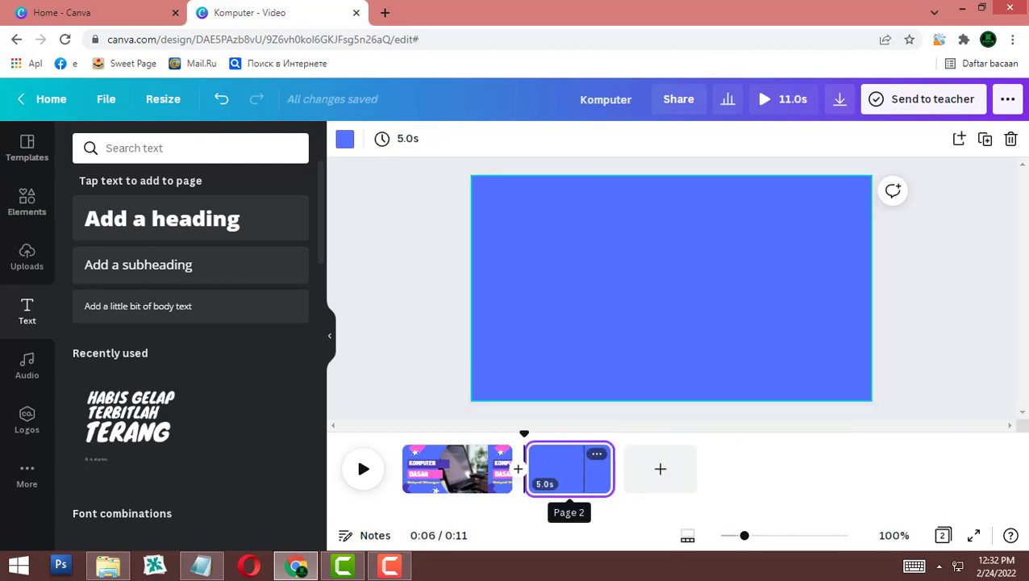
Apply the pink TRUK DAMKAR MUNGIL template page with the 300K badge to the blank second page
left_click(27, 147)
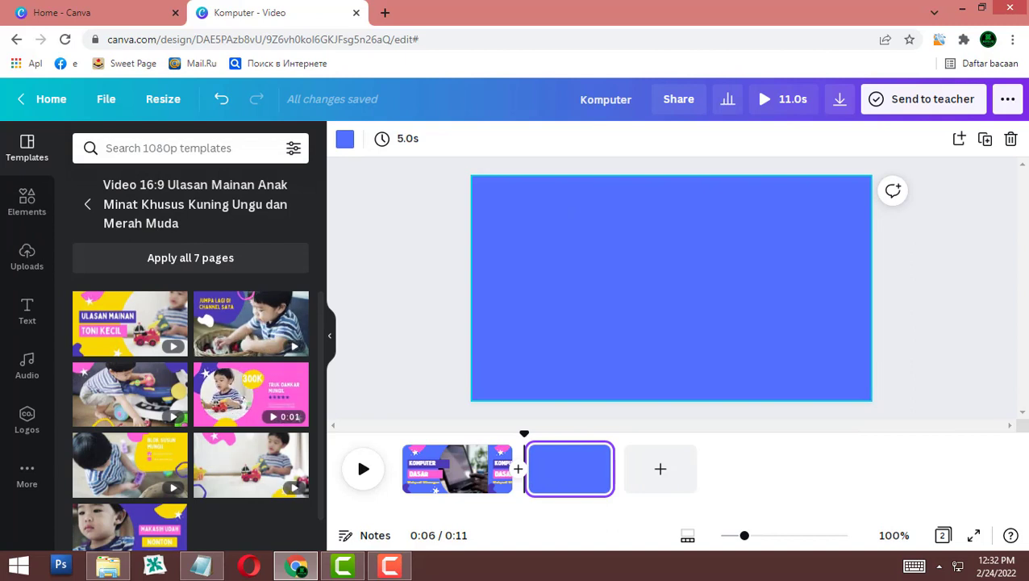
left_click(250, 393)
left_click(767, 363)
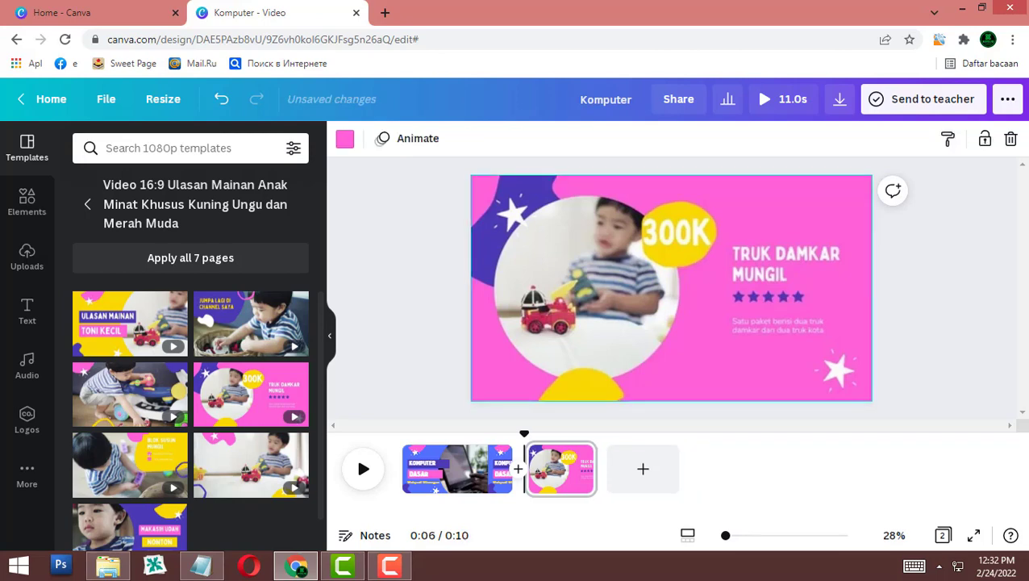
left_click(927, 315)
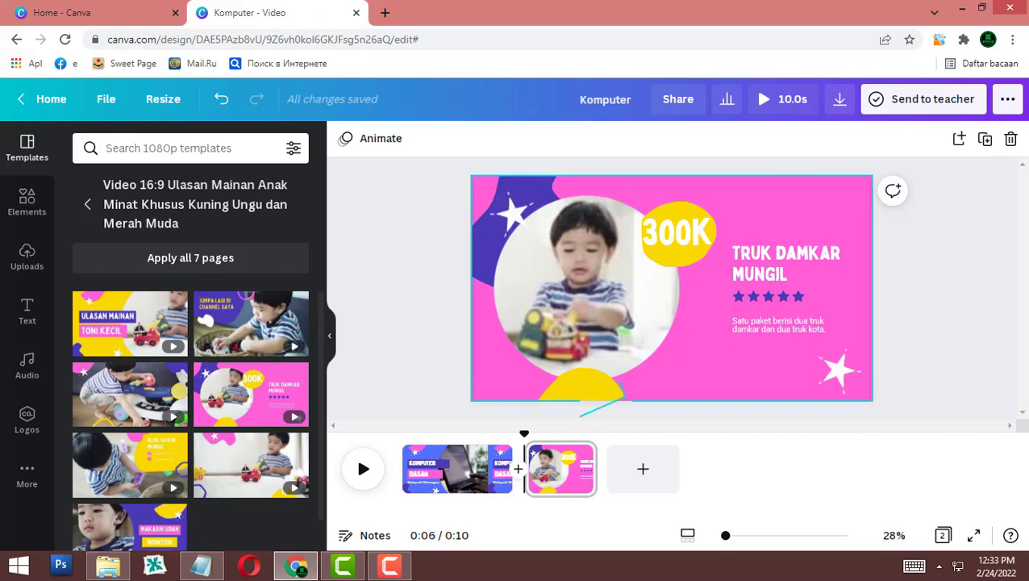
Switch to the komputer file in Notepad, copy the Pengertian heading with its computer definition paragraph, and return to the video design
left_click(200, 564)
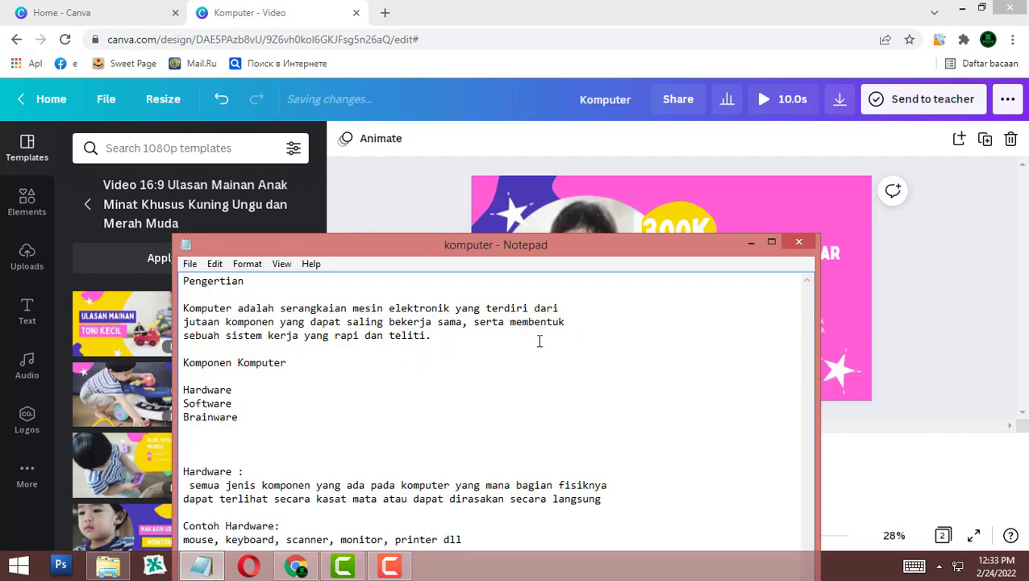
left_click_drag(434, 336, 181, 308)
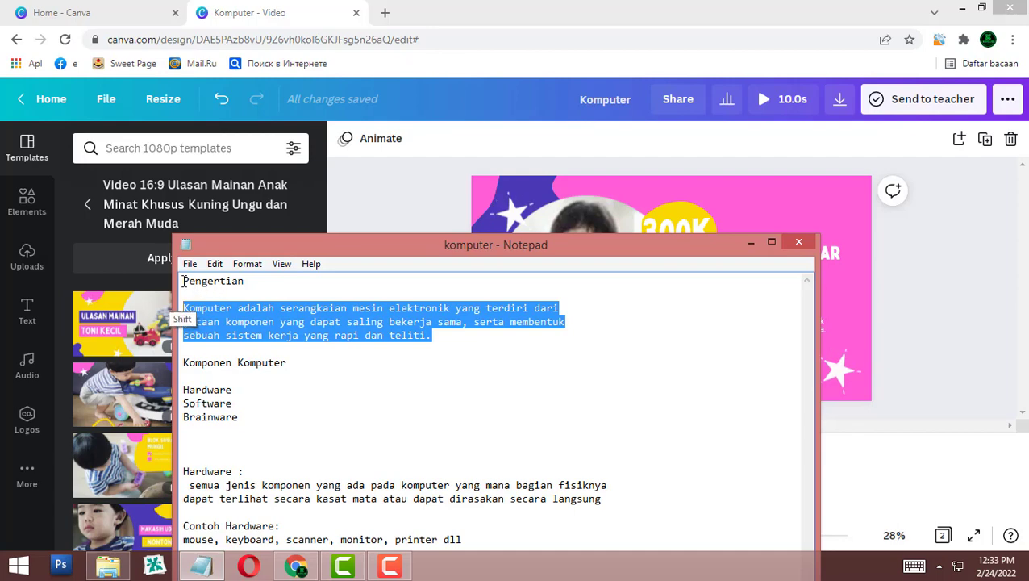
left_click_drag(183, 281, 245, 281)
left_click(820, 345)
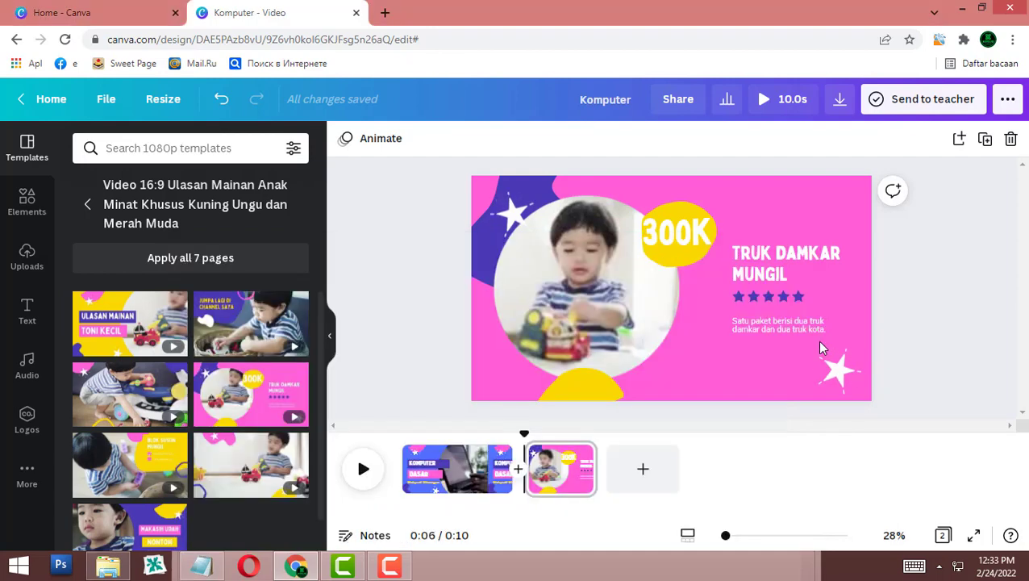
Delete the 300K text and move its yellow blob up to the upper edge of the page, above the photo circle
left_click(677, 233)
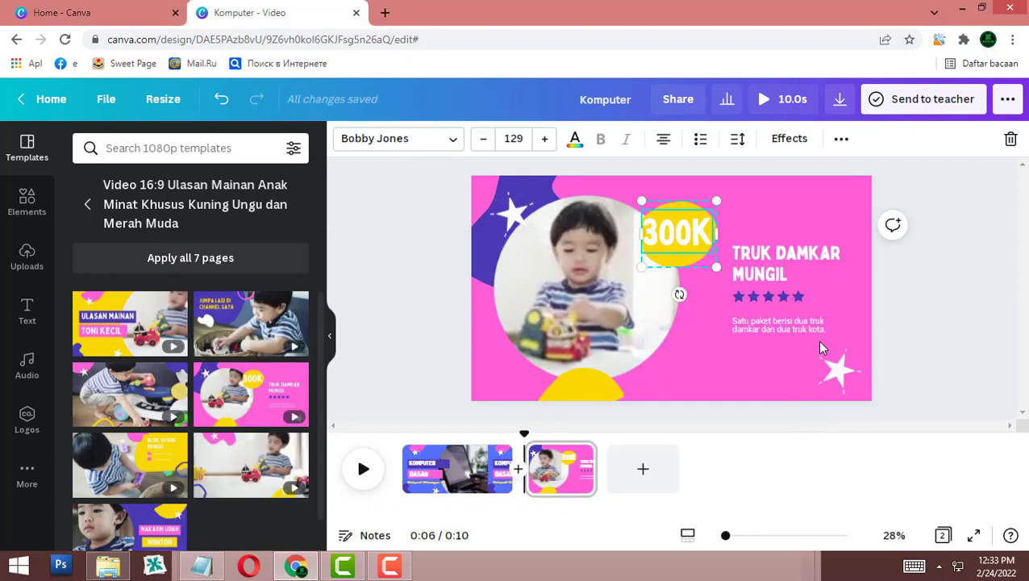
key("Delete")
left_click_drag(677, 234, 651, 195)
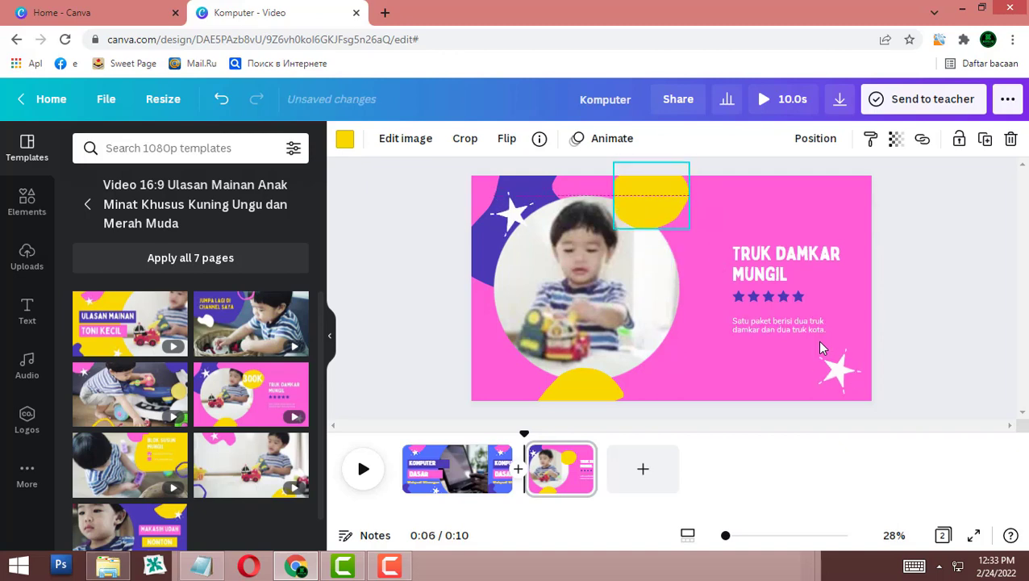
Ungroup the TRUK DAMKAR MUNGIL title, the purple stars and the small description text
left_click(778, 324)
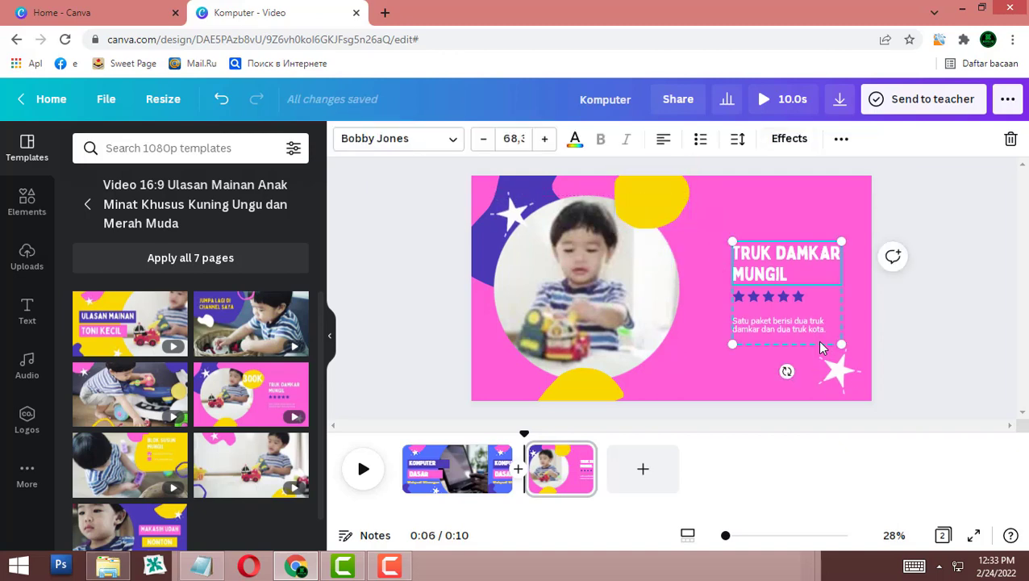
left_click(841, 139)
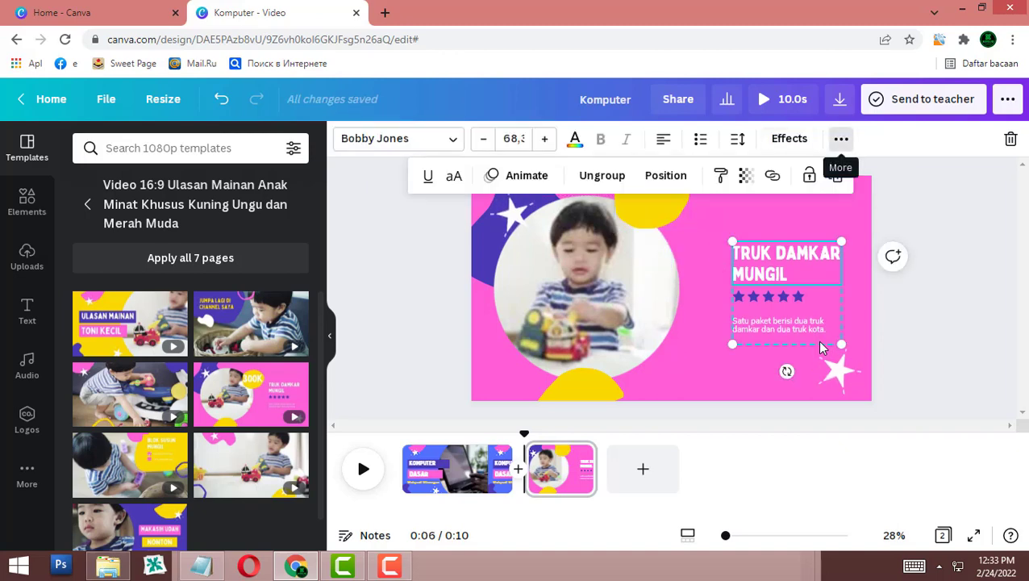
left_click(602, 175)
left_click(820, 345)
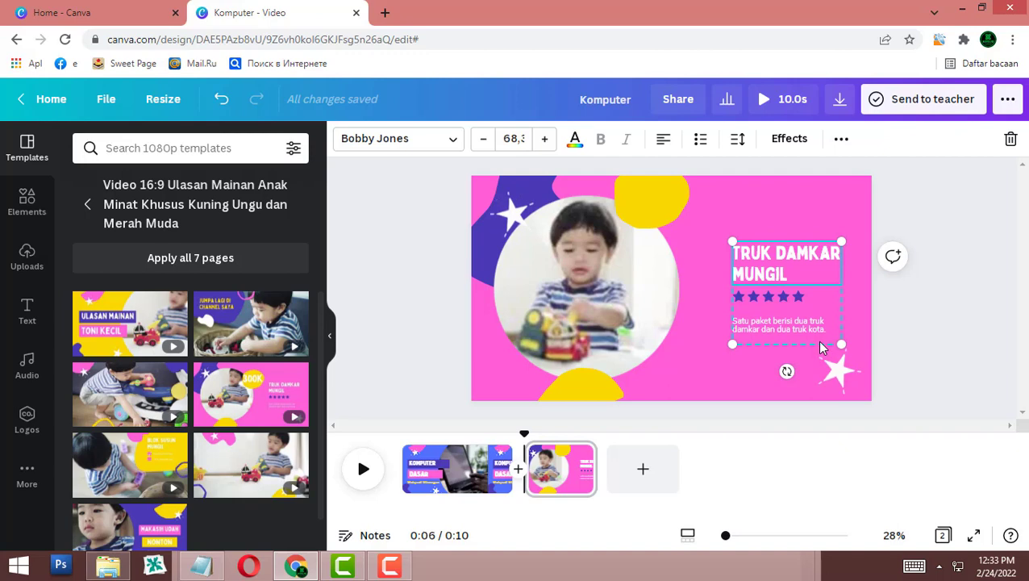
left_click(820, 346)
left_click(841, 139)
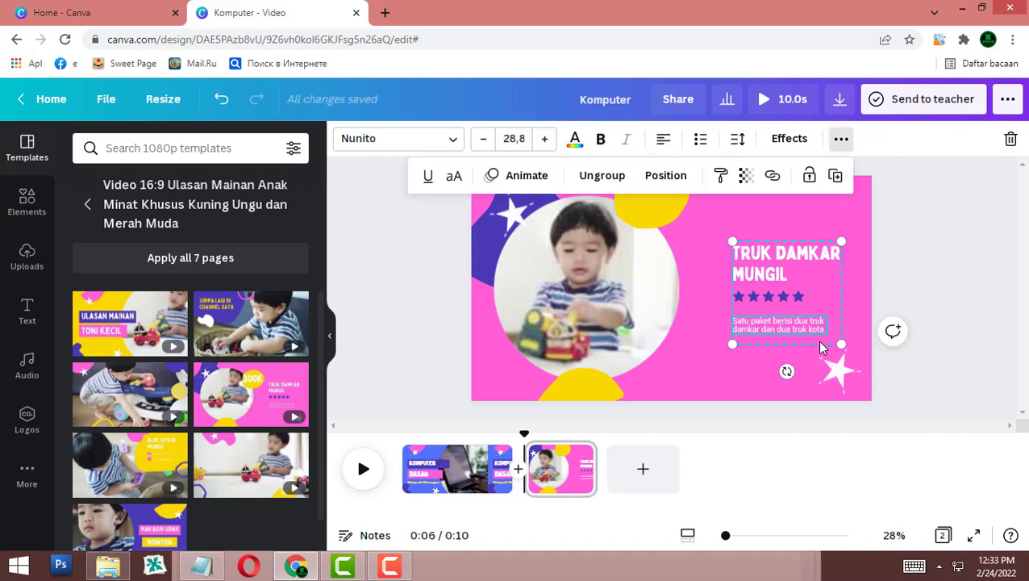
left_click(601, 175)
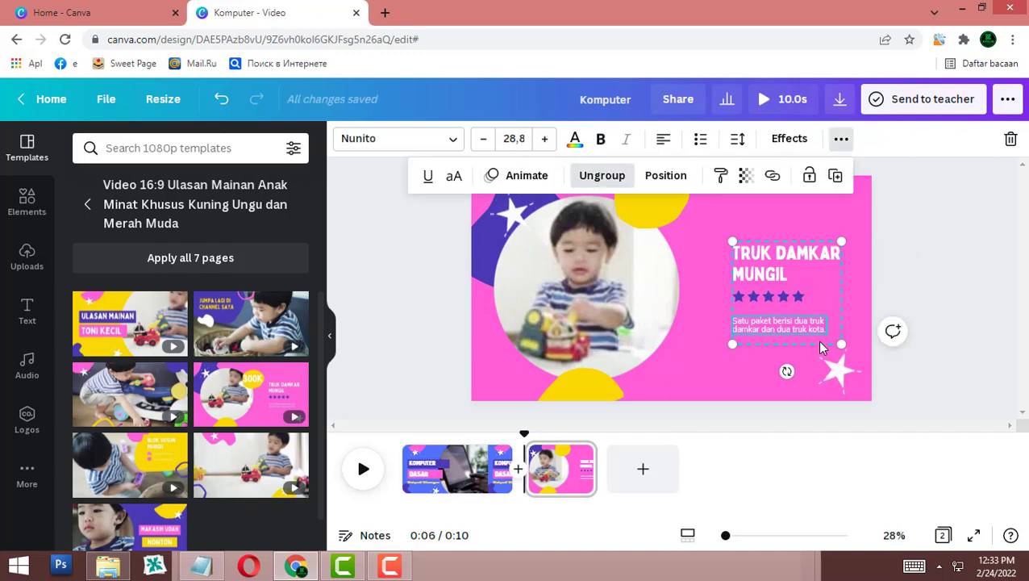
left_click(703, 234)
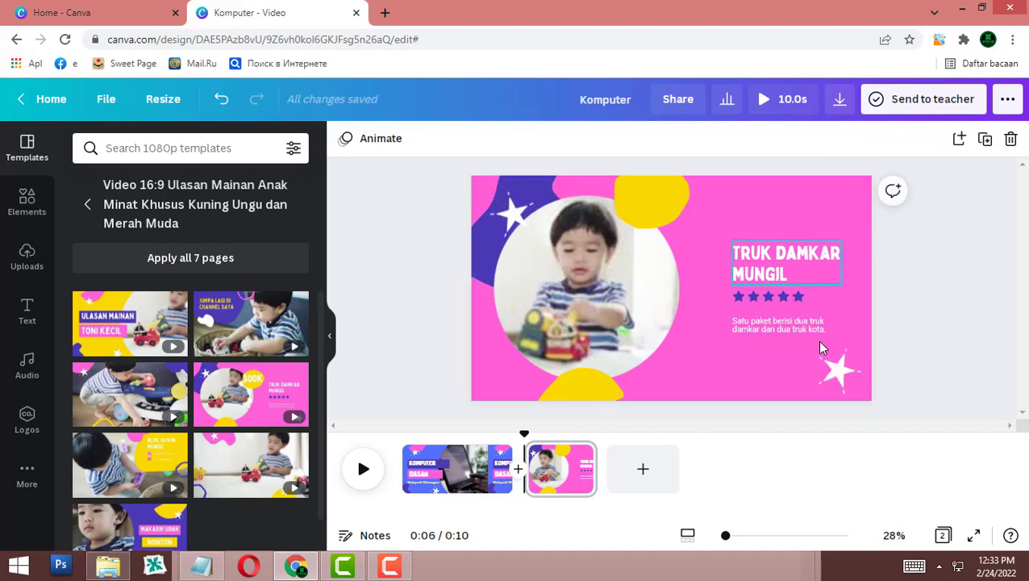
Move the TRUK DAMKAR MUNGIL title up beside the yellow blob and replace its text with PENGERTIAN KOMPUTER
left_click(787, 264)
left_click_drag(786, 264, 749, 220)
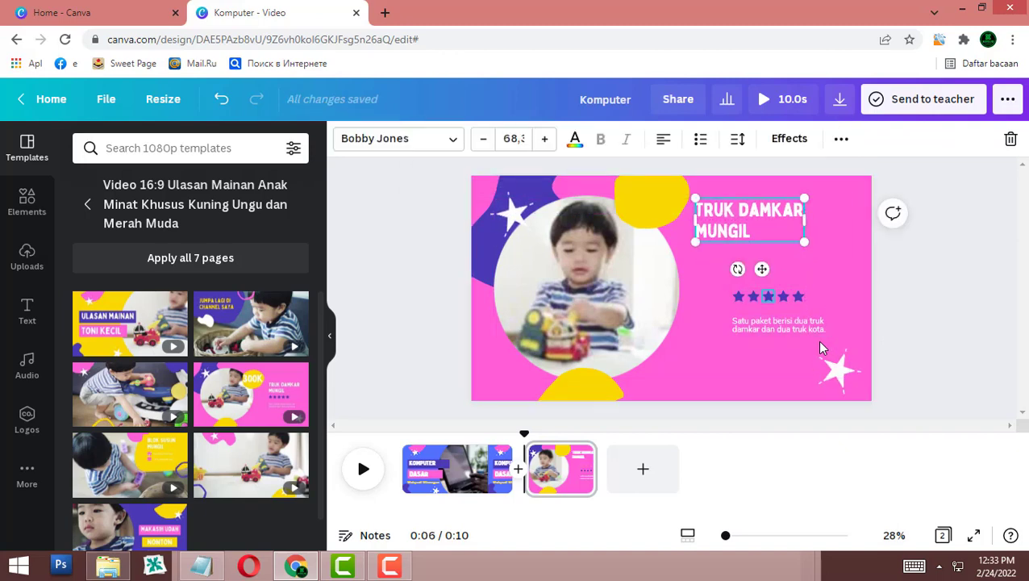
left_click(783, 297)
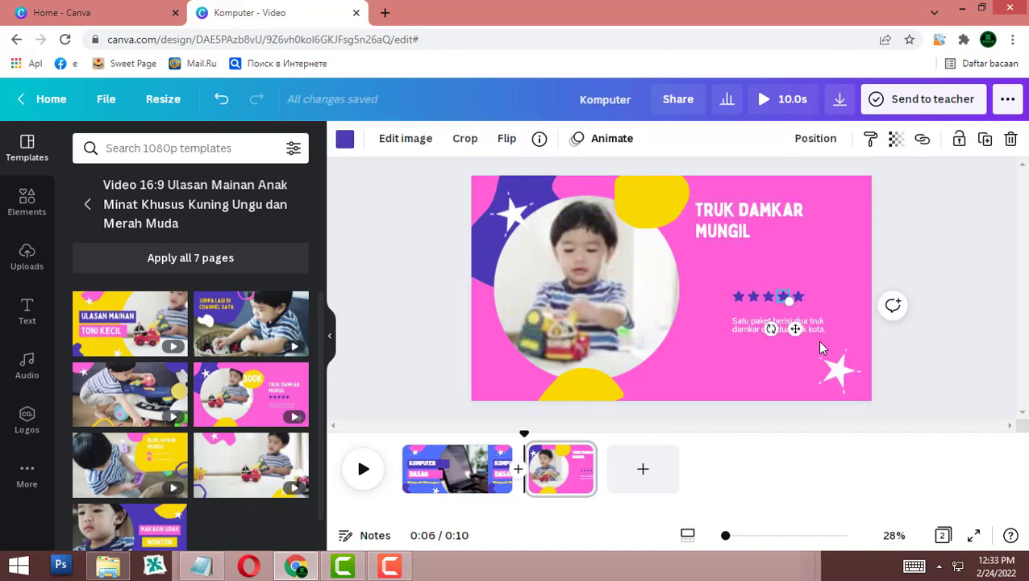
key("Tab")
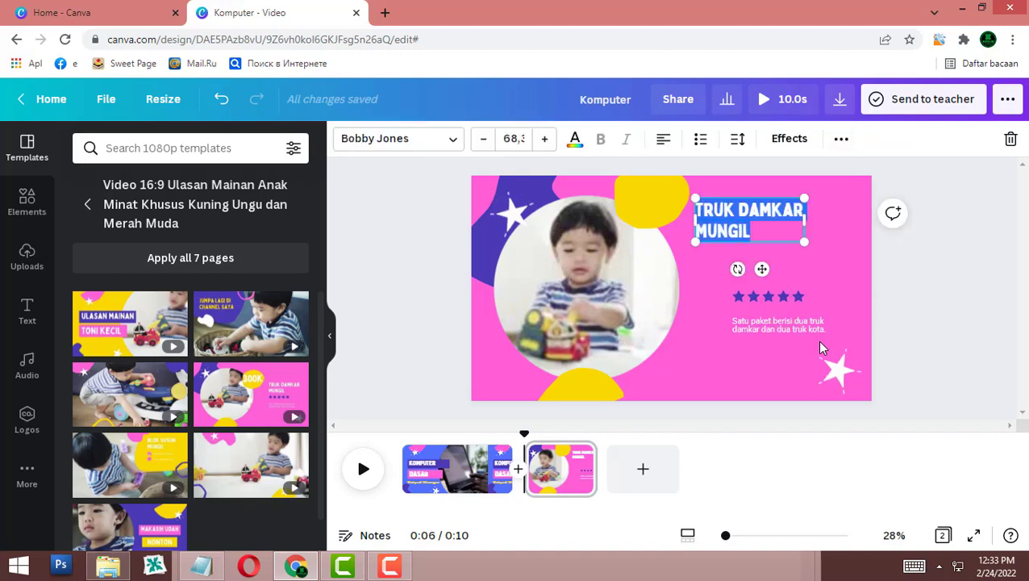
type("PENGERTIA")
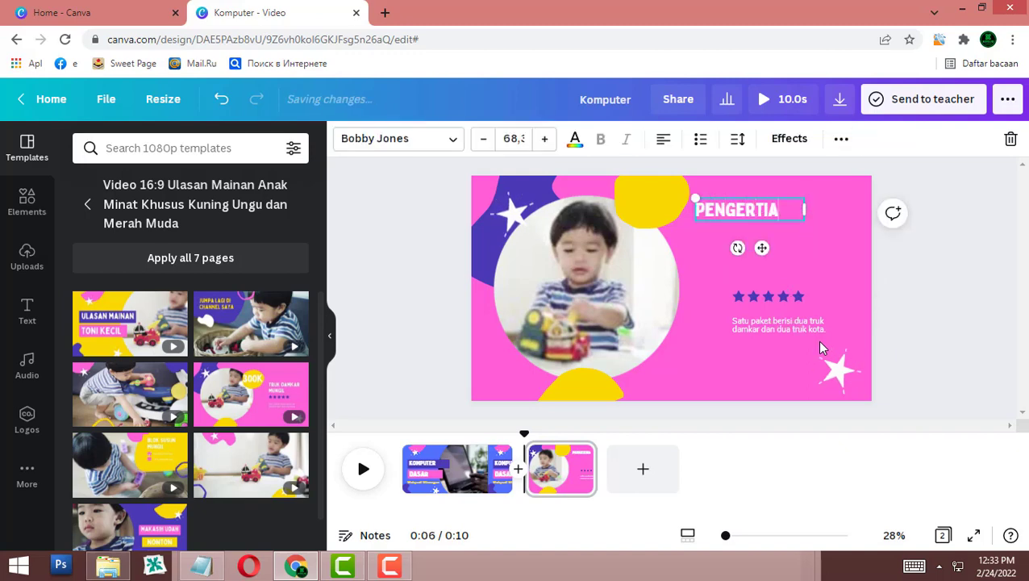
type("N KOMPUTER")
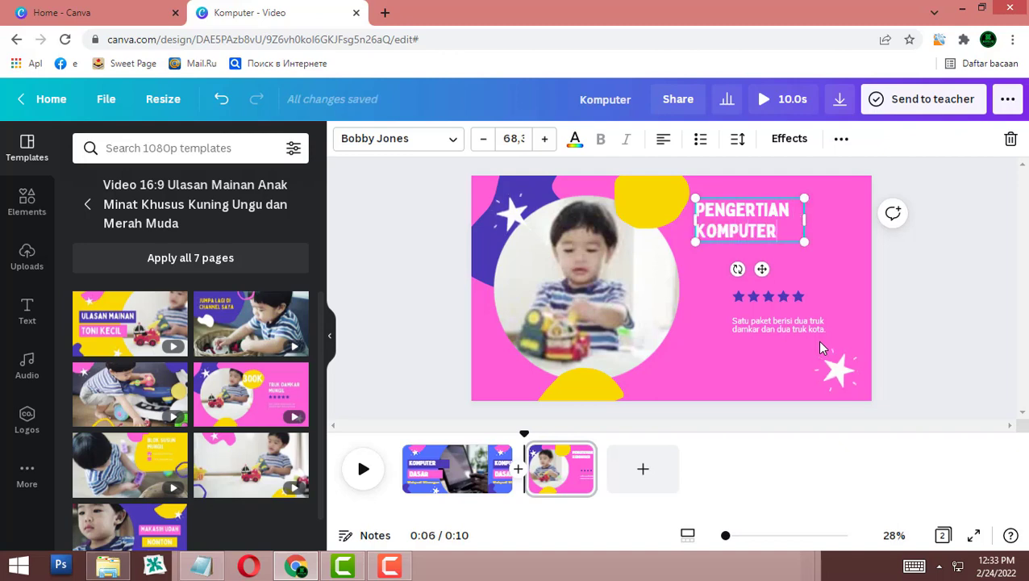
Replace the small description with the copied computer definition, remove its Pengertian heading, and widen the text box on both sides
left_click(820, 348)
double_click(820, 347)
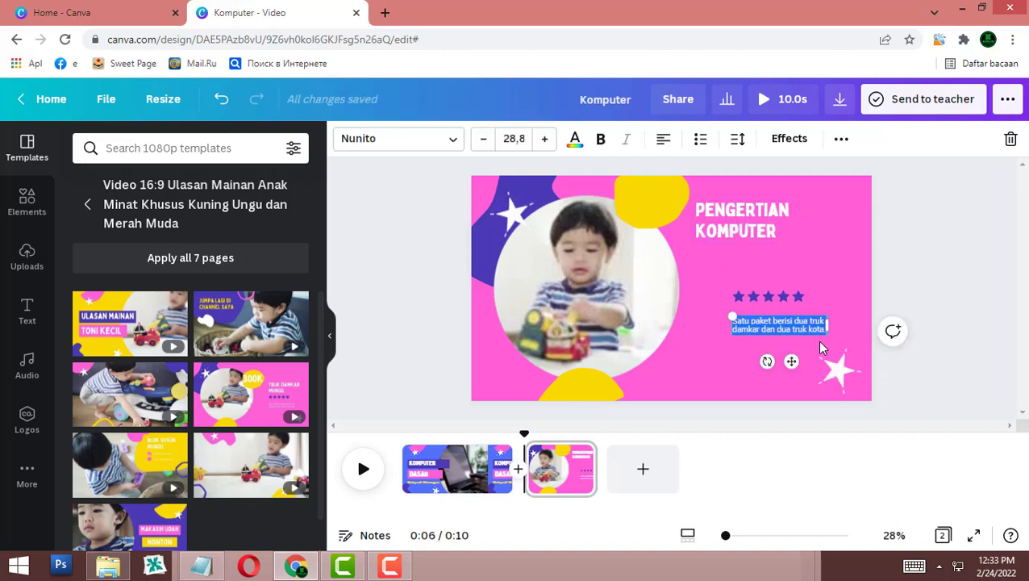
type("Pengertian  Komputer adalah serangkaian mesin elektronik yang terdiri dari jutaan komponen yang dapat saling bekerja sama serta membentuk sebuah sistem kerja yang rapi dan teliti")
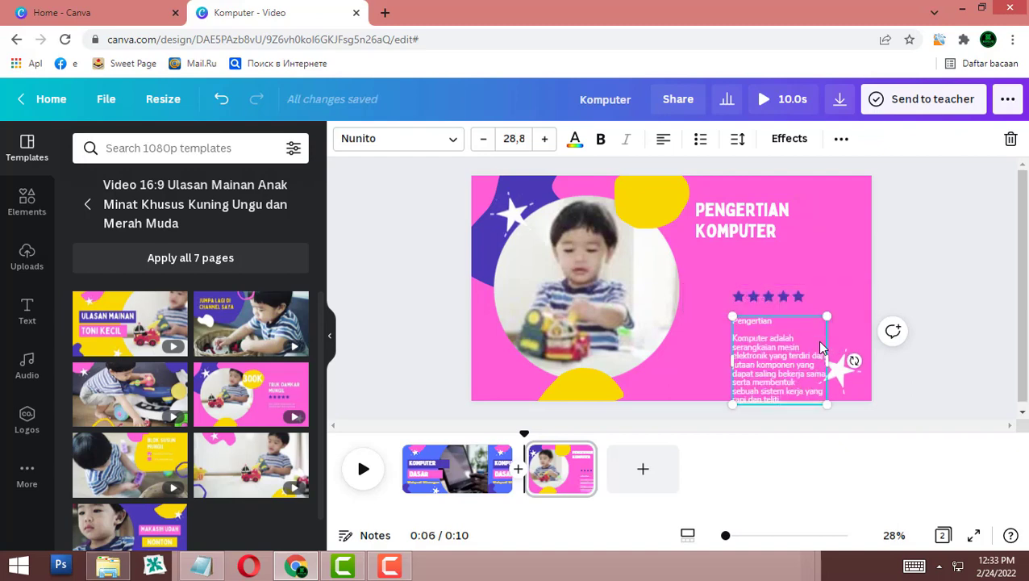
key("BackSpace")
key("BackSpace")
key("BackSpace")
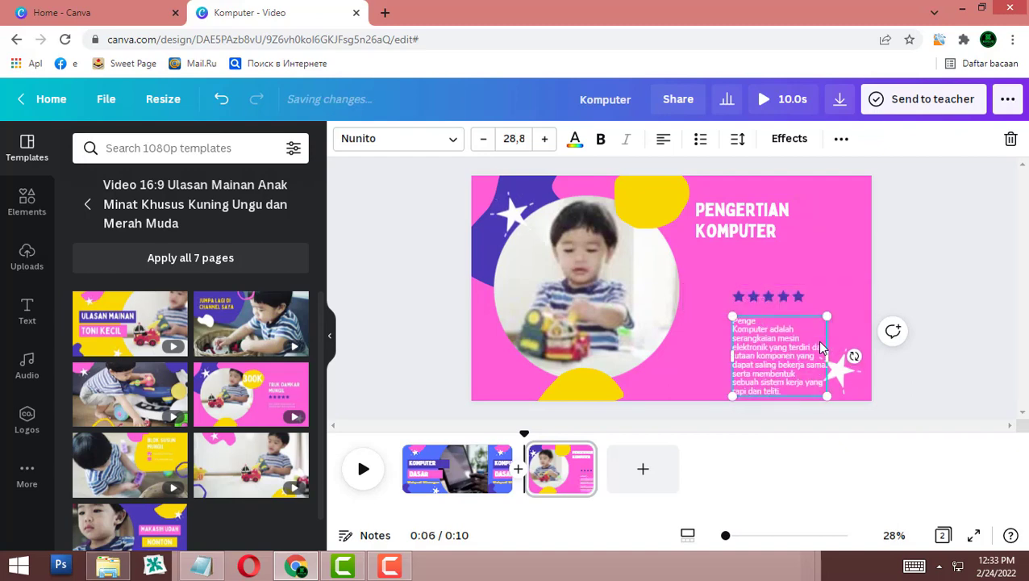
key("BackSpace")
key("BackSpace")
key("BackSpace")
key("BackSpace")
key("BackSpace")
left_click_drag(733, 356, 679, 356)
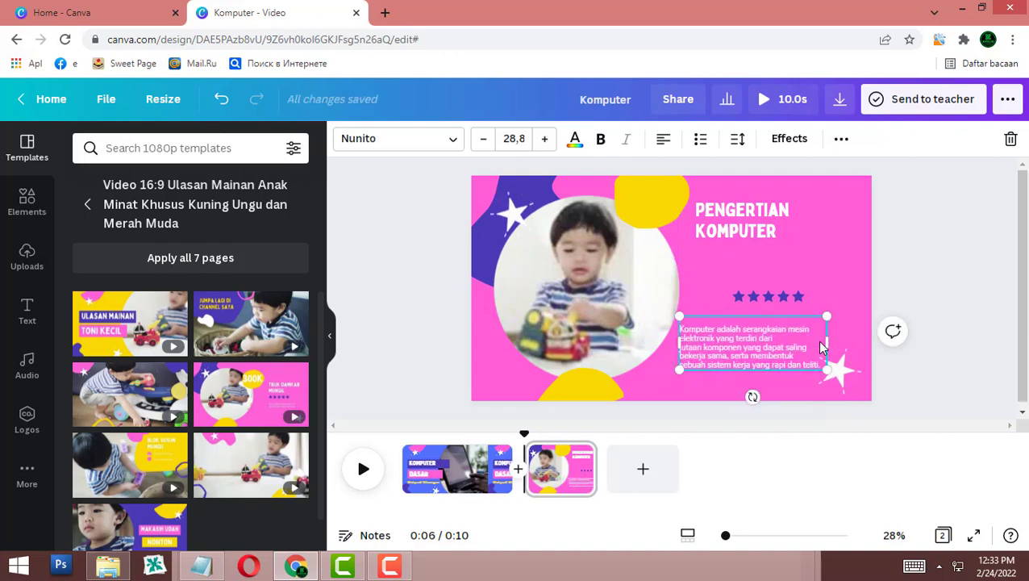
left_click_drag(826, 345, 850, 345)
Delete all five small purple stars above the definition text
left_click(797, 296)
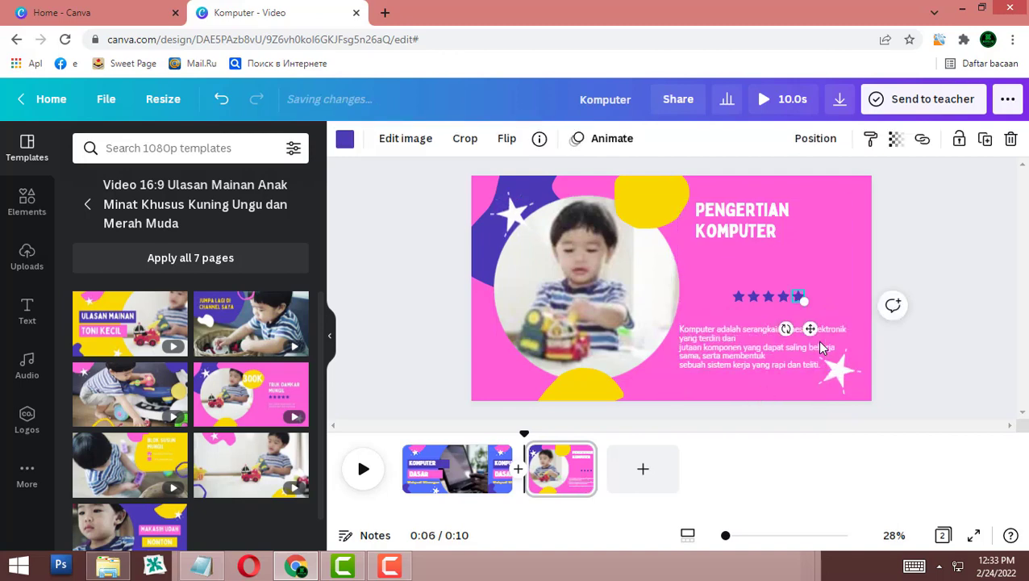
key("Delete")
left_click(782, 296)
key("Delete")
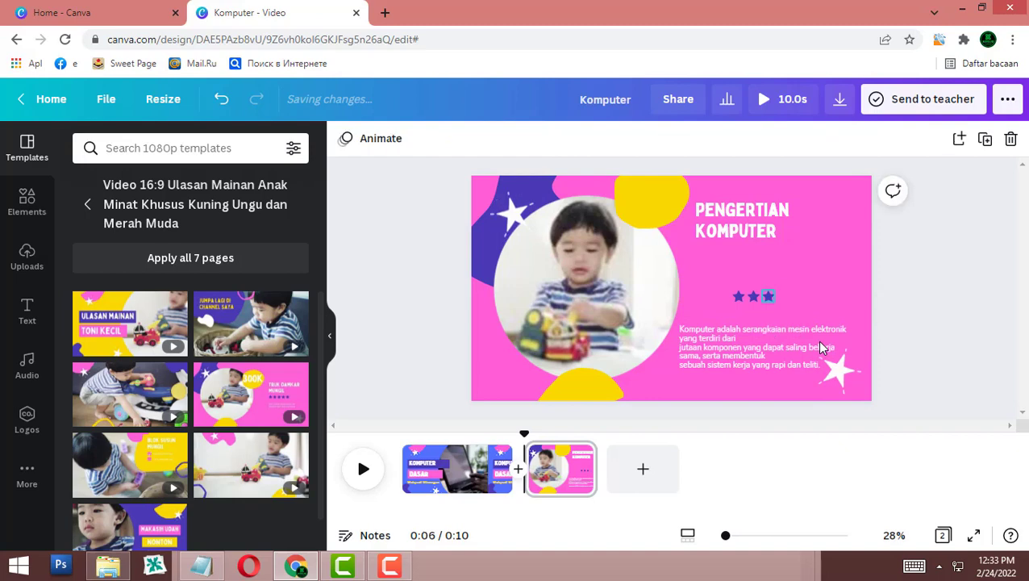
left_click(768, 296)
key("Delete")
key("Delete")
left_click(740, 296)
key("Delete")
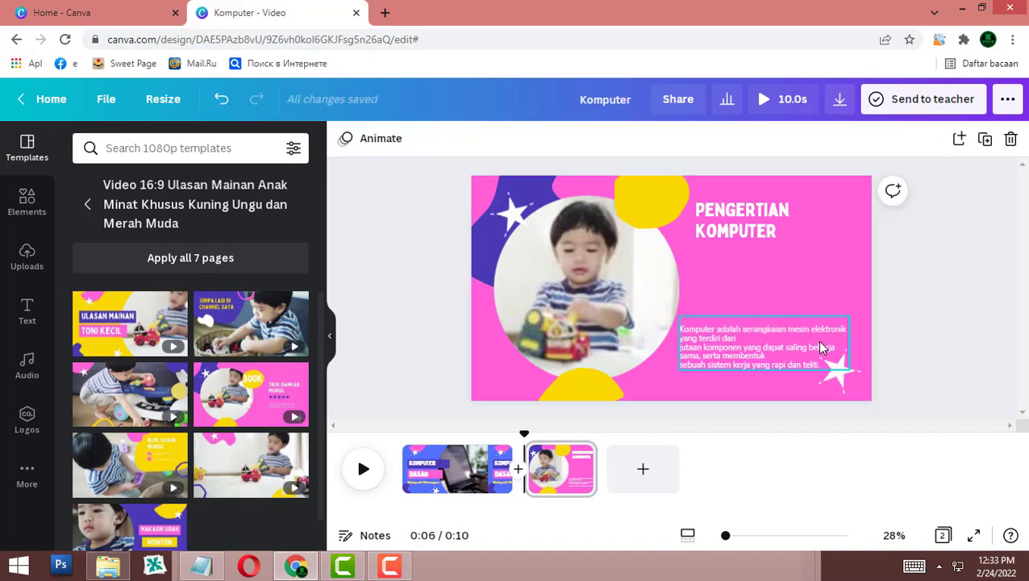
Move the definition text directly below the PENGERTIAN KOMPUTER title and increase its font size to 32,8
left_click(820, 343)
left_click_drag(819, 342, 830, 274)
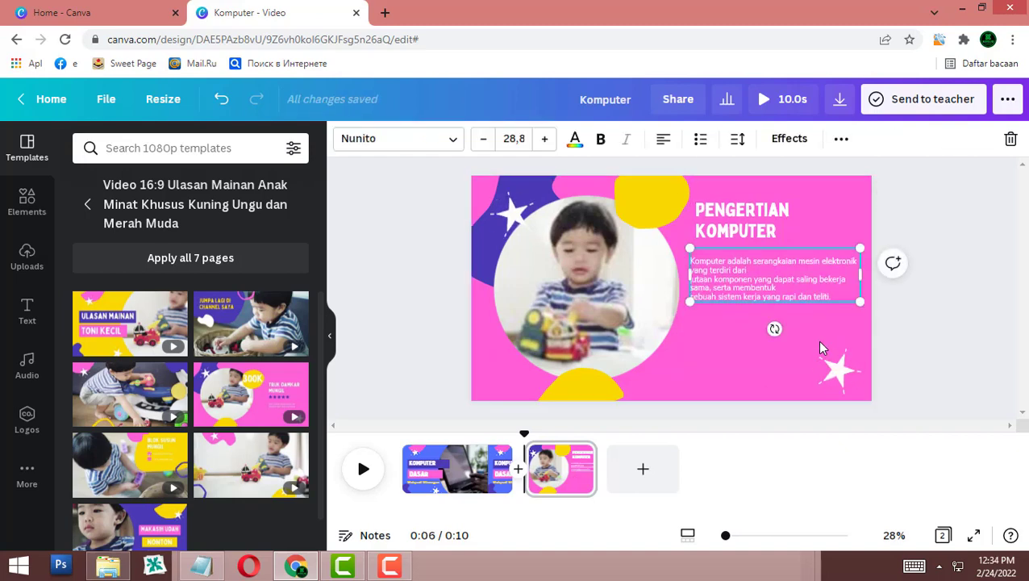
key("ctrl+shift+period")
key("ctrl+shift+period")
key("ctrl+shift+period")
key("ctrl+shift+period")
key("ctrl+shift+period")
key("ctrl+shift+period")
key("ctrl+shift+period")
key("ctrl+shift+period")
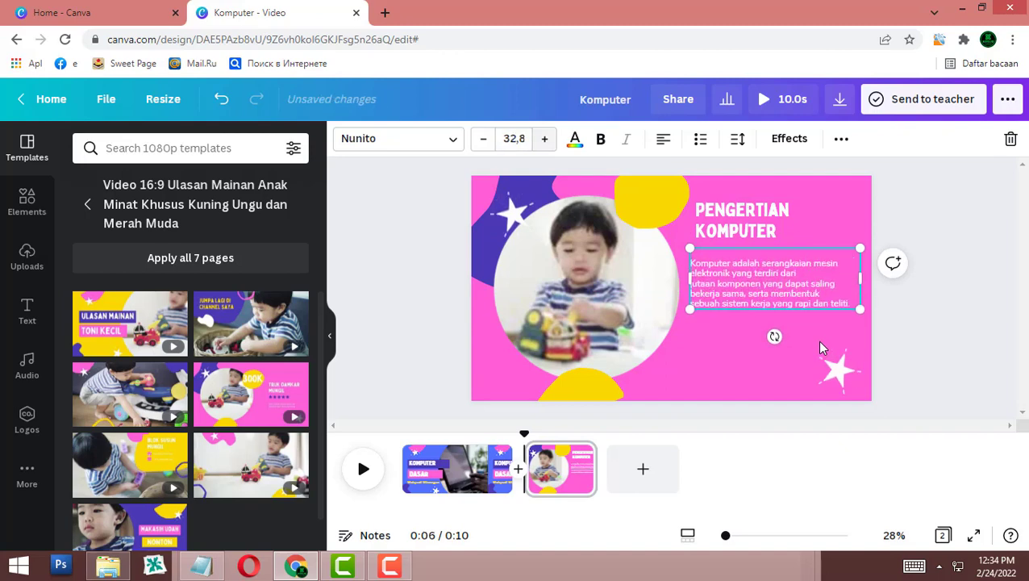
Enlarge the computer definition text further and align it directly below the PENGERTIAN KOMPUTER title
key("ctrl+shift+period")
key("ctrl+shift+period")
key("ctrl+shift+period")
key("ctrl+shift+period")
key("ctrl+shift+period")
key("ctrl+shift+period")
key("ctrl+shift+period")
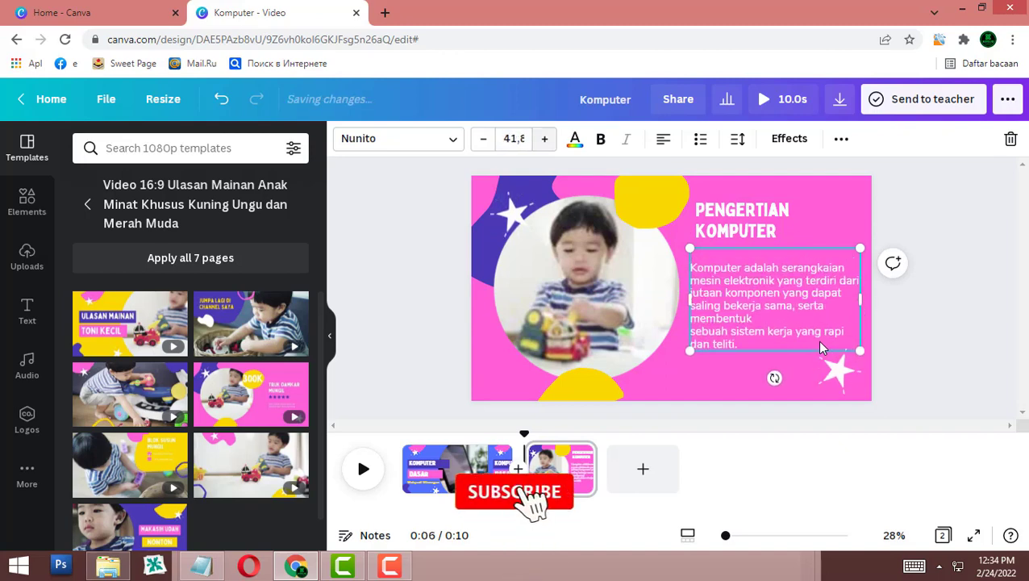
key("Escape")
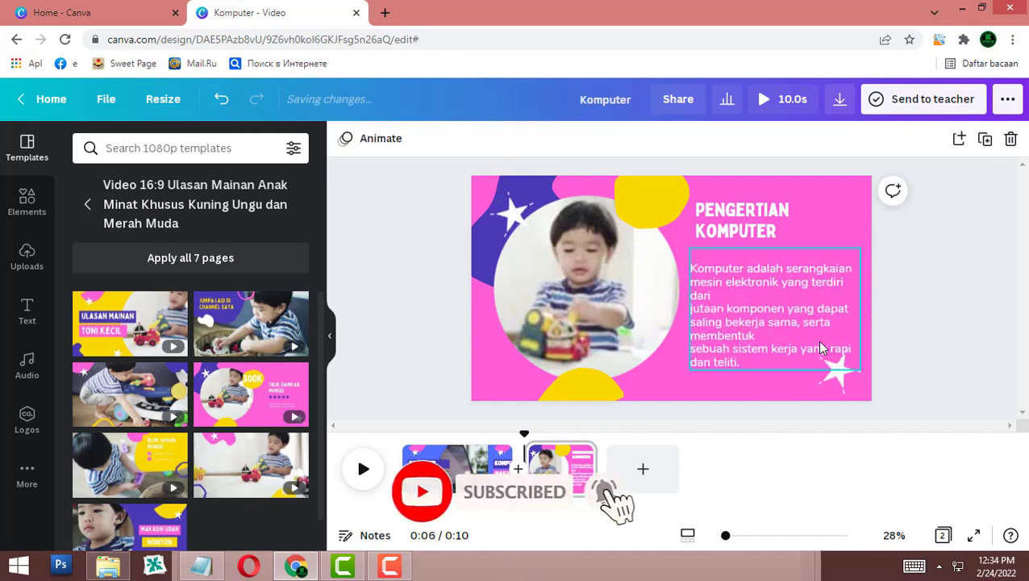
left_click_drag(820, 348, 823, 347)
key("Escape")
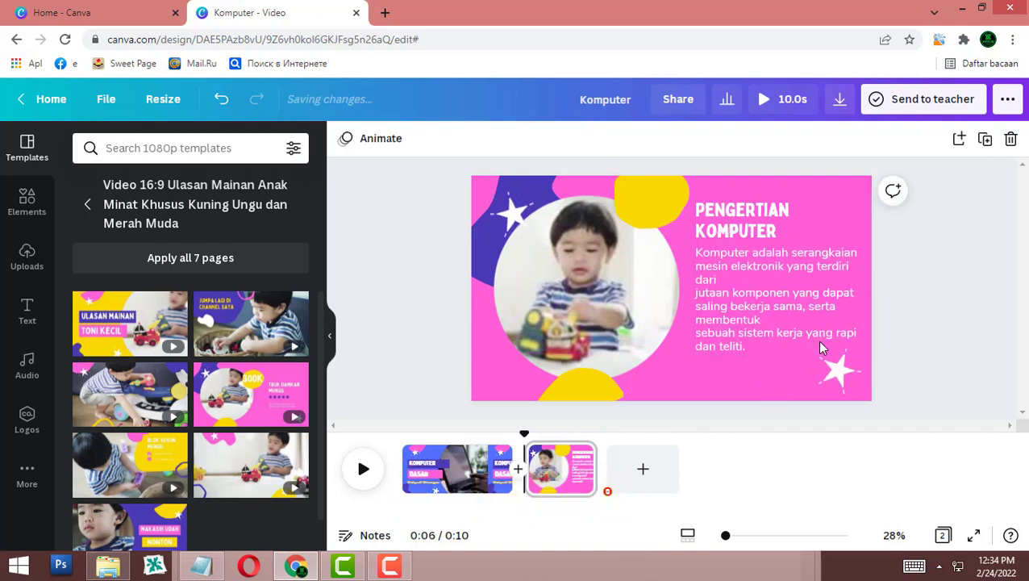
Insert the graphic of a woman working at a computer desk from the computer element results and enlarge it on the page
key("Tab")
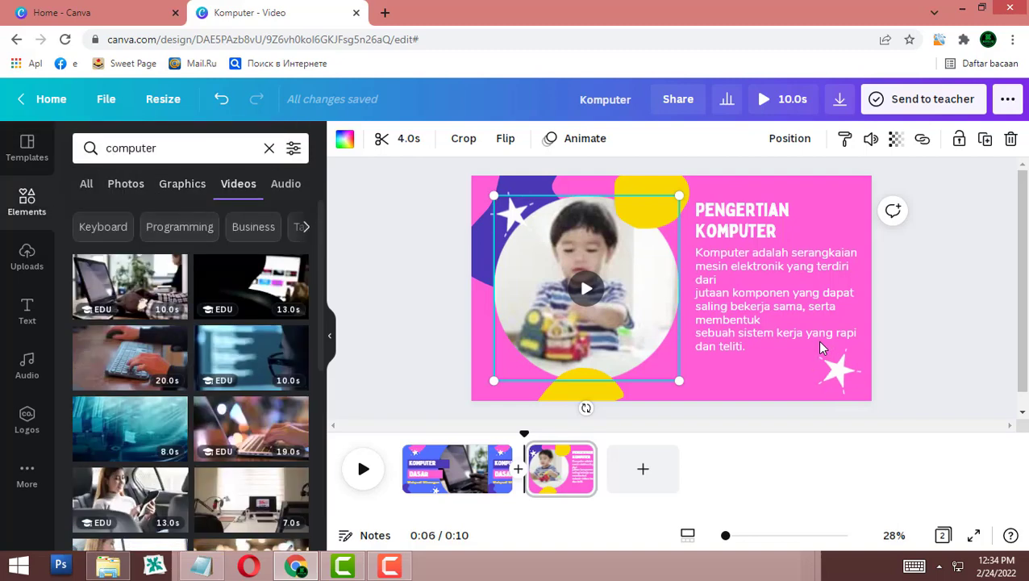
left_click(126, 184)
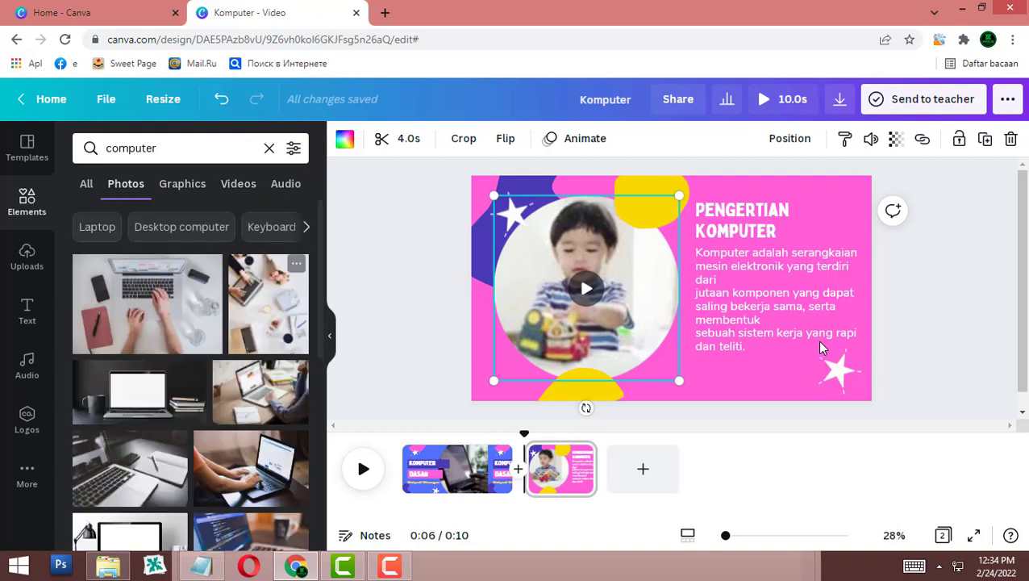
left_click(183, 184)
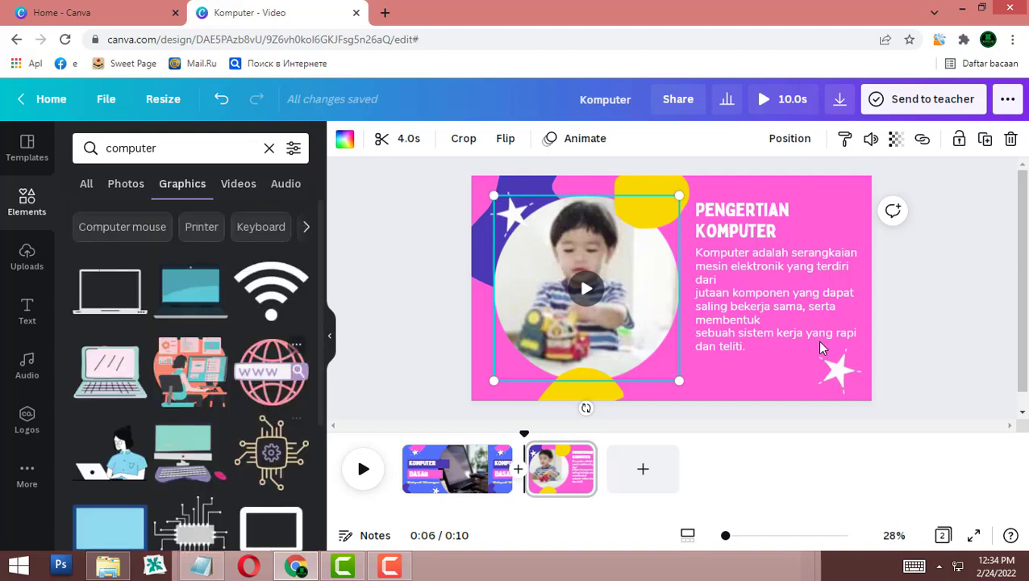
scroll(191, 375, "down", 2)
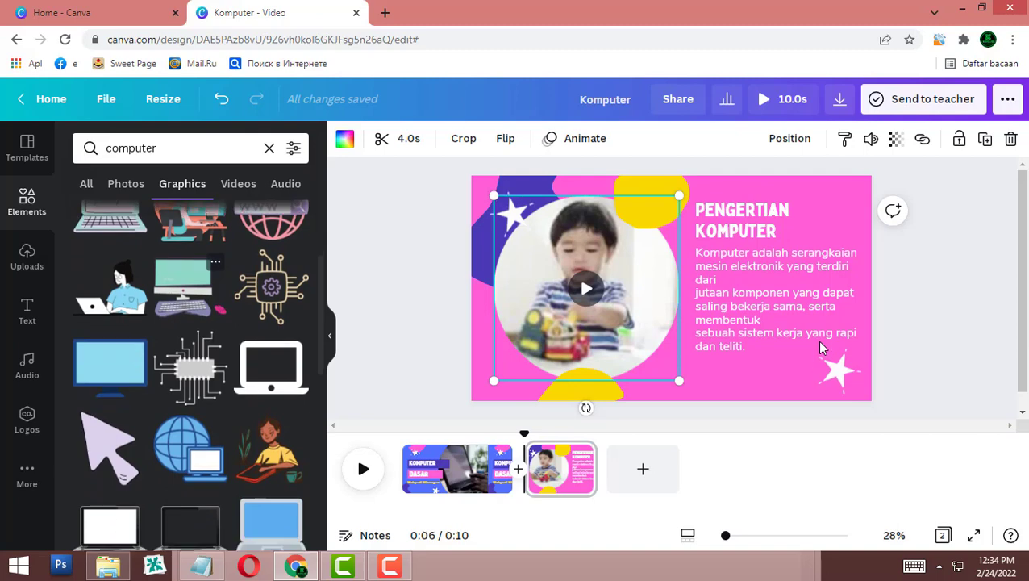
scroll(190, 375, "up", 1)
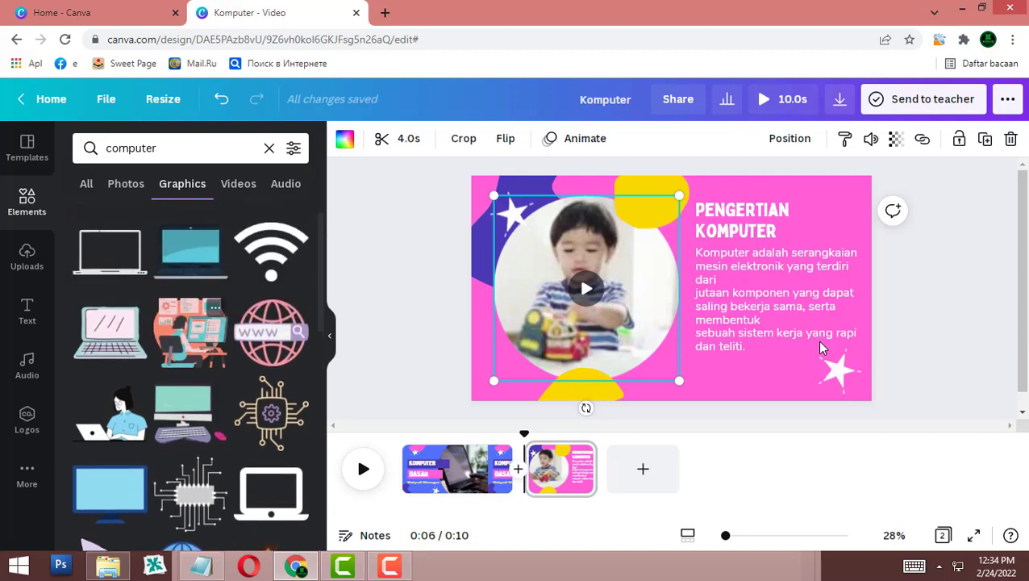
left_click(191, 332)
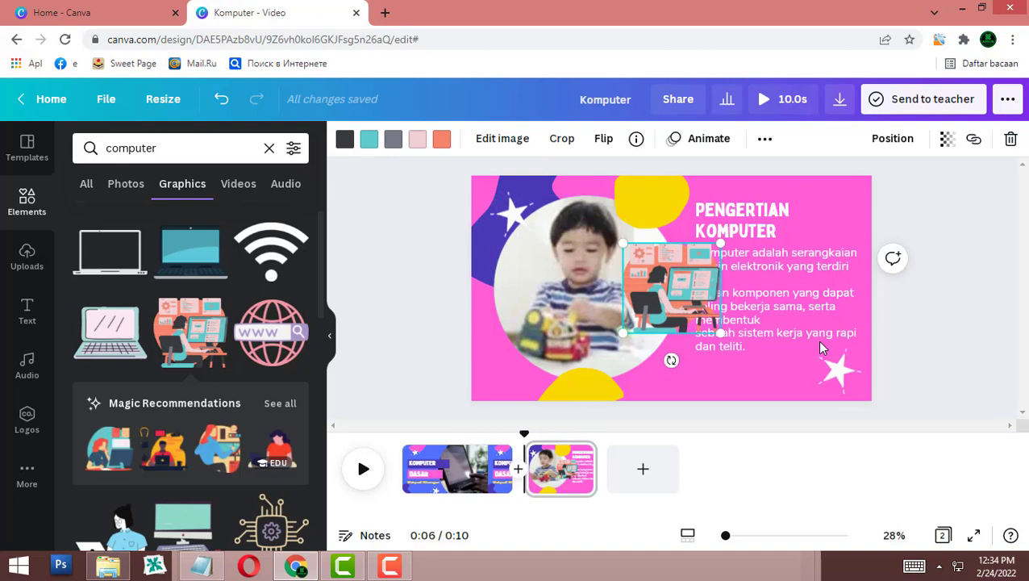
left_click_drag(773, 195, 799, 172)
Delete the boy video from the circular frame and shift the empty frame toward the page's left edge
left_click(587, 288)
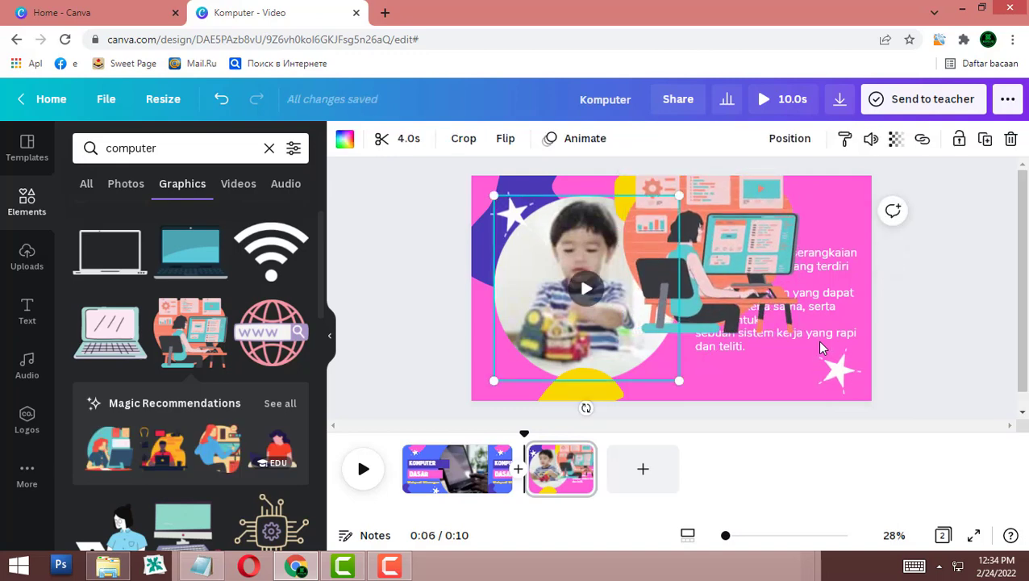
double_click(587, 288)
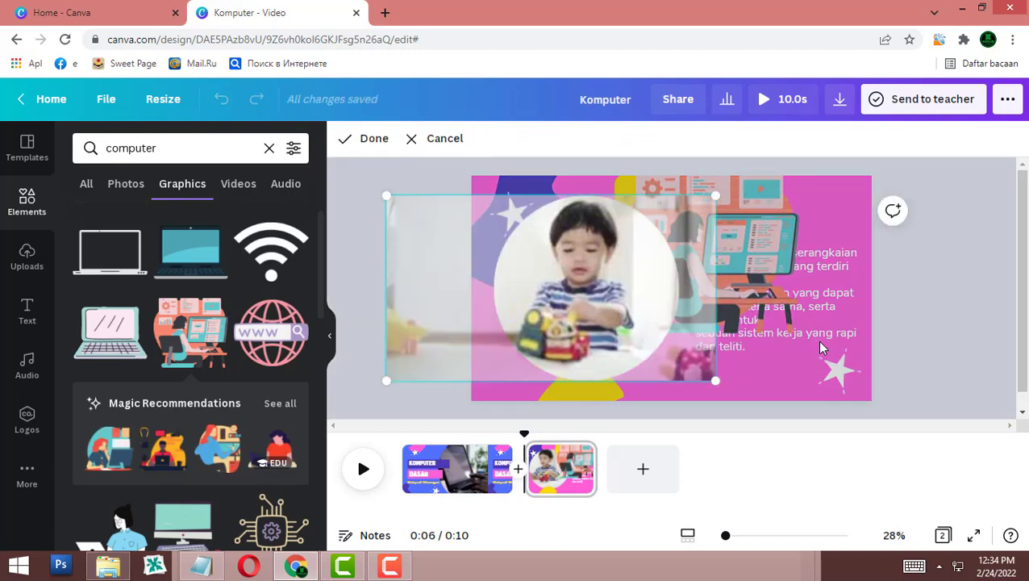
key("Delete")
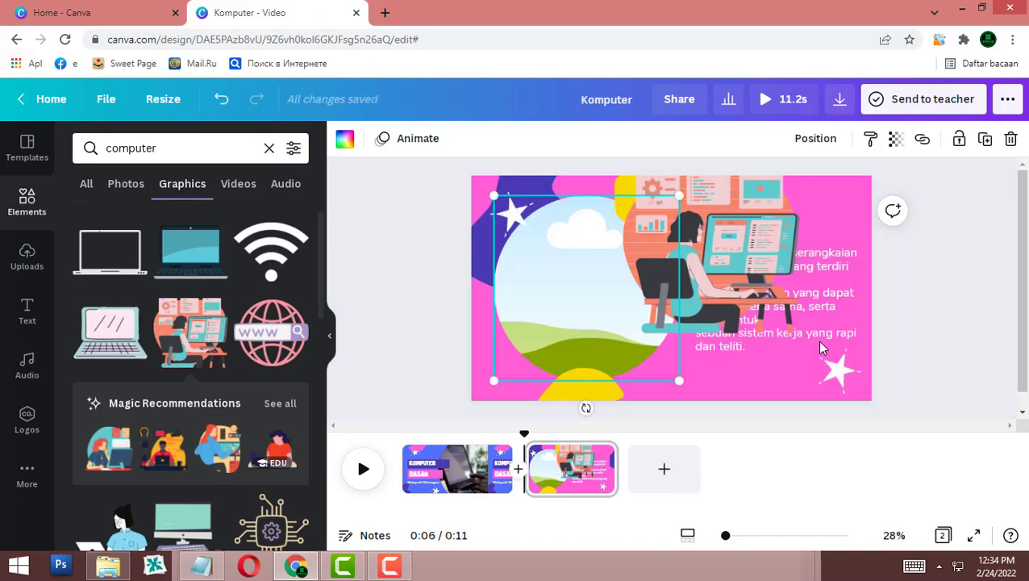
mouse_move(586, 288)
left_mouse_down()
mouse_move(502, 293)
mouse_move(559, 287)
left_mouse_up()
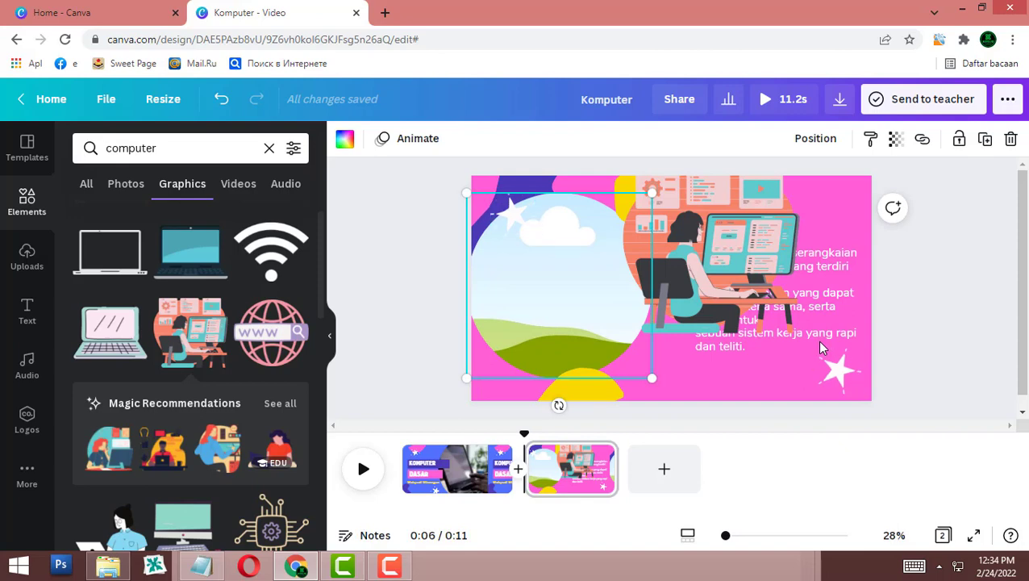
Find the Frames collection and add an irregular rounded, blob-shaped frame to the second page
left_click(703, 260)
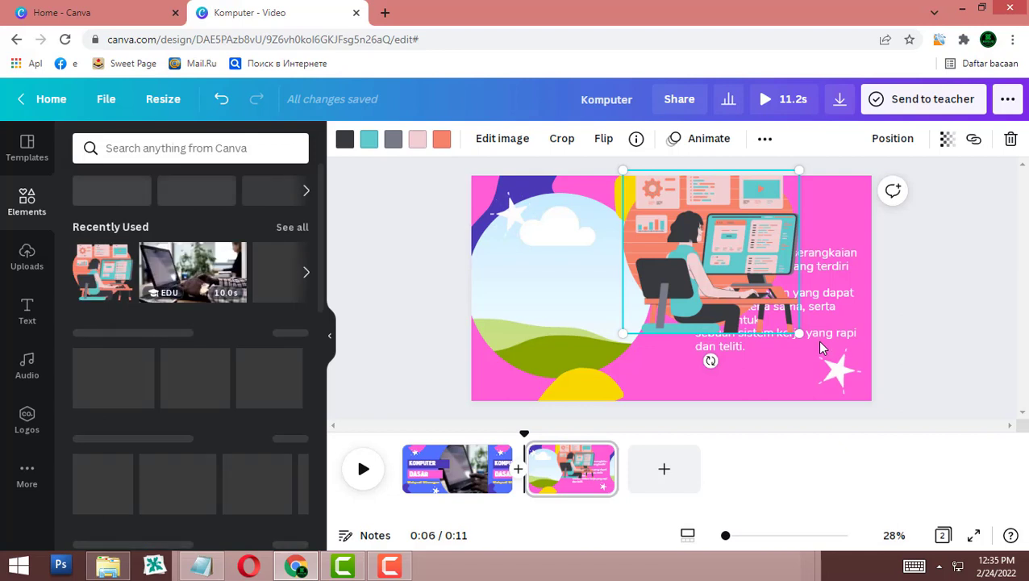
type("fra")
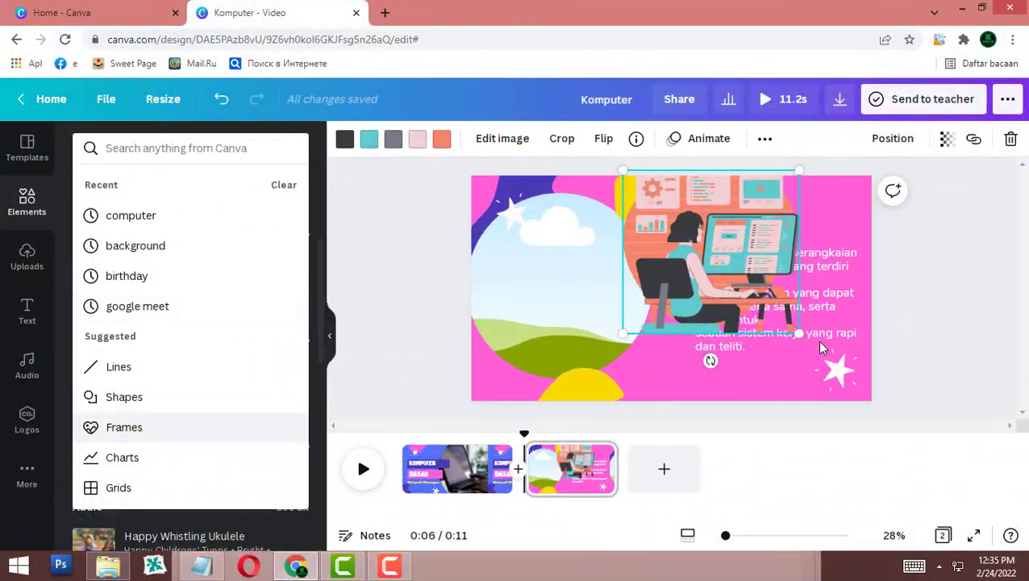
left_click(124, 428)
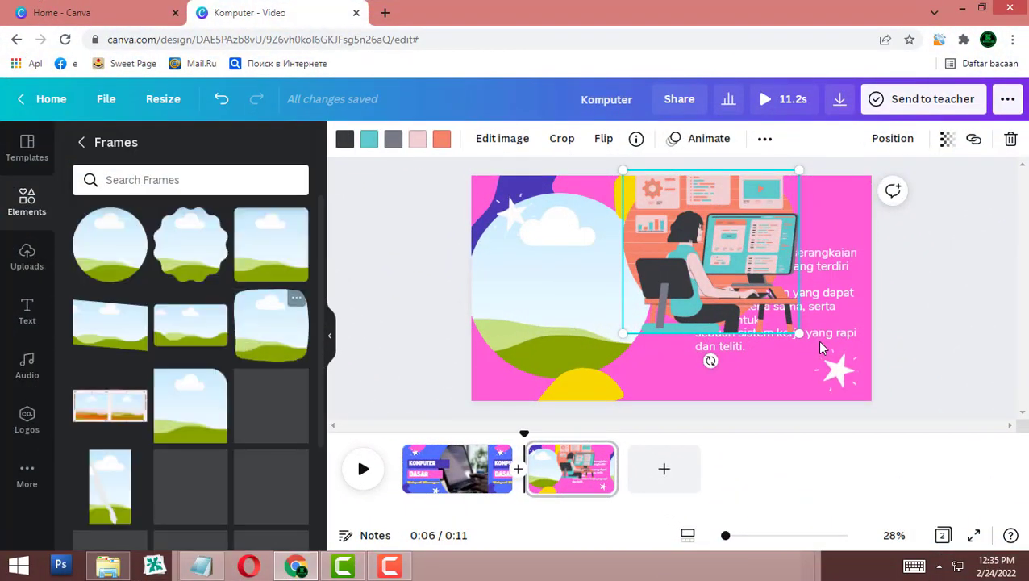
scroll(271, 460, "down", 1)
scroll(190, 371, "down", 4)
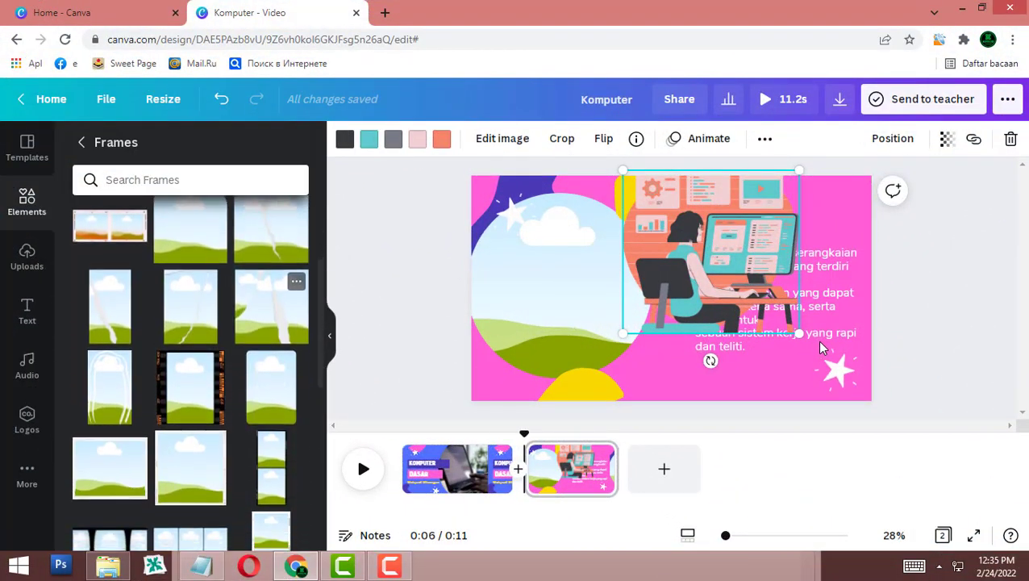
scroll(190, 371, "down", 3)
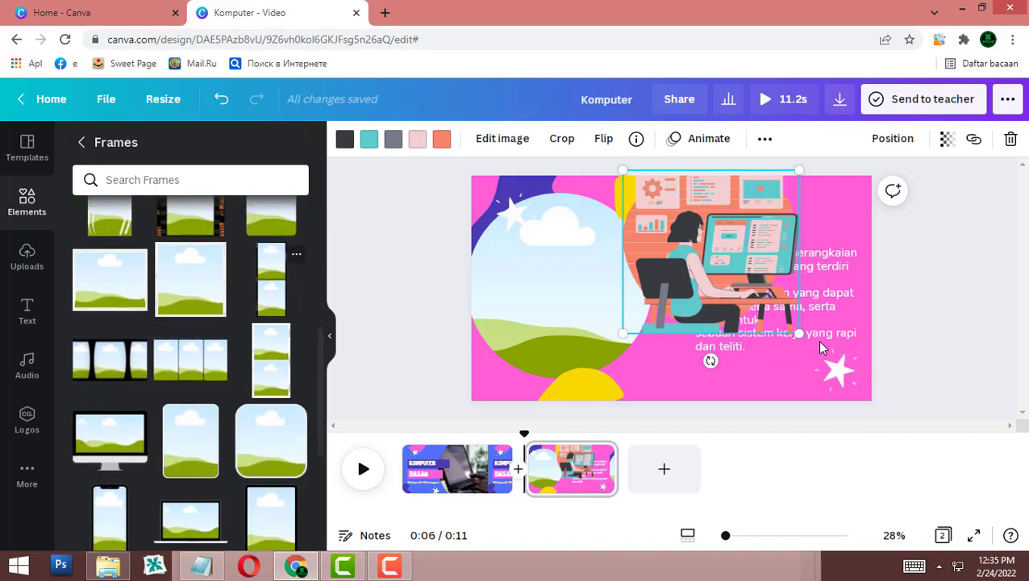
scroll(190, 371, "down", 2)
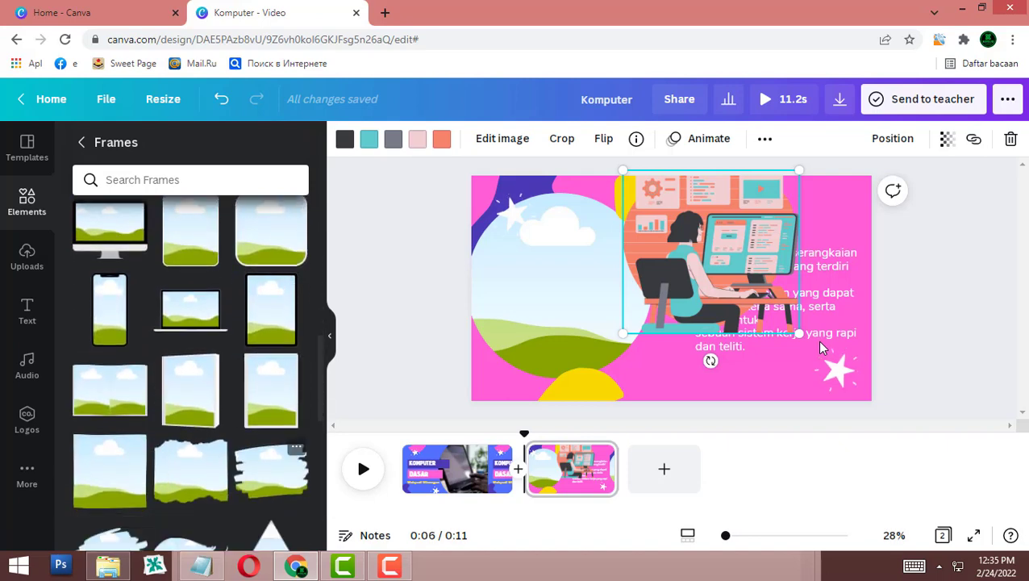
scroll(191, 371, "down", 4)
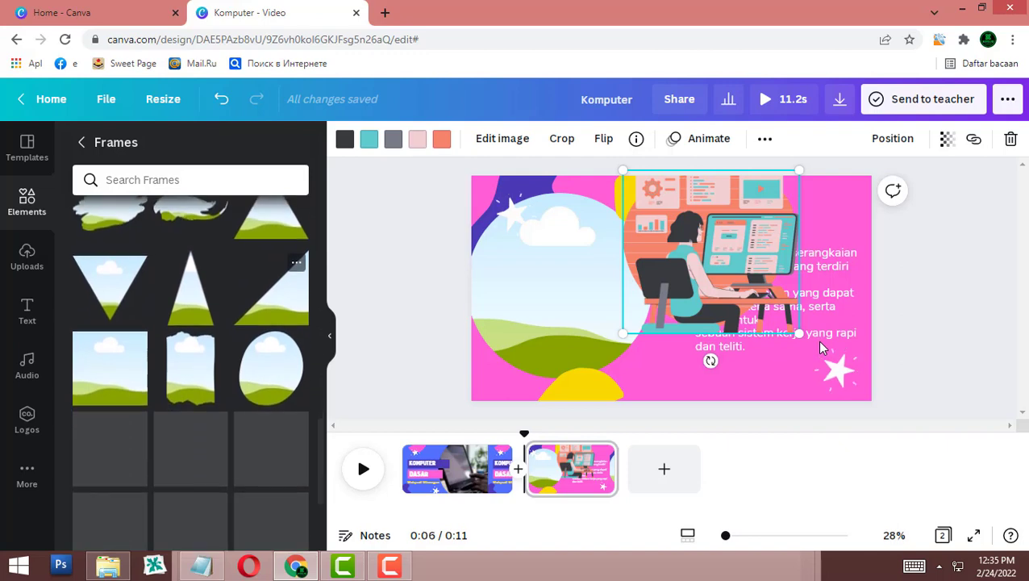
scroll(190, 371, "down", 3)
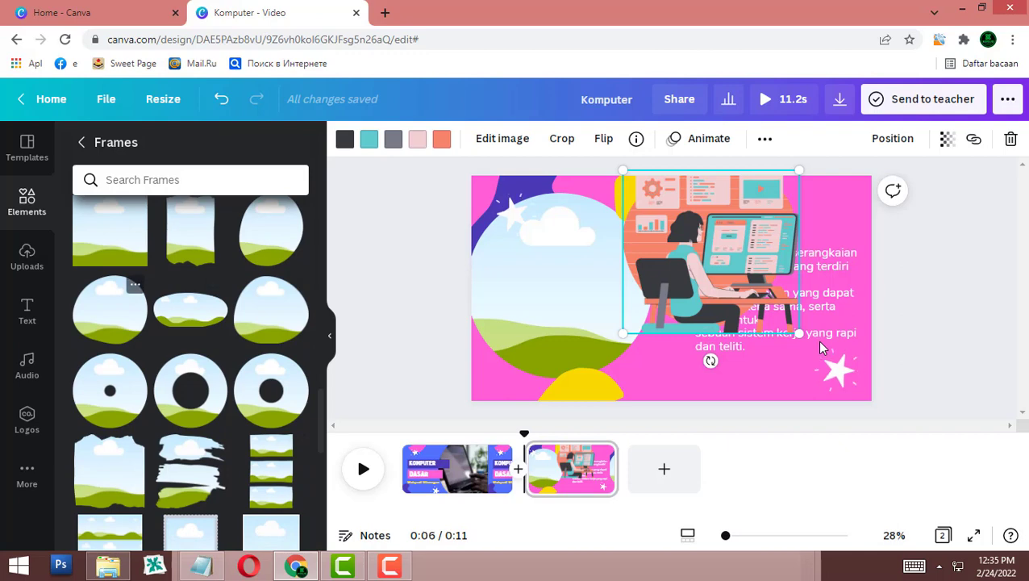
left_click(110, 310)
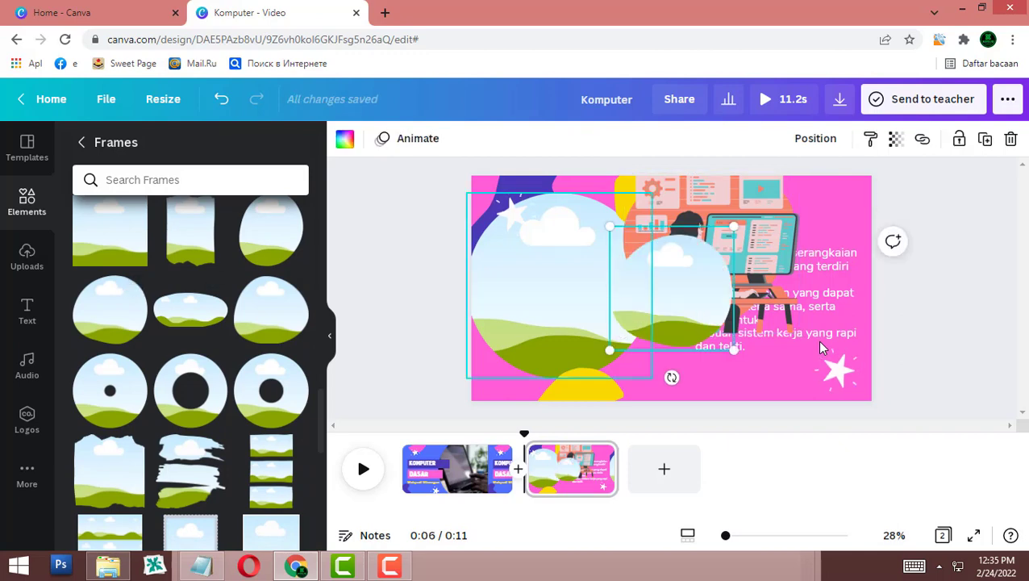
Delete the original circular frame and place the new blob-shaped frame, enlarged, in its spot
left_click(558, 290)
key("Delete")
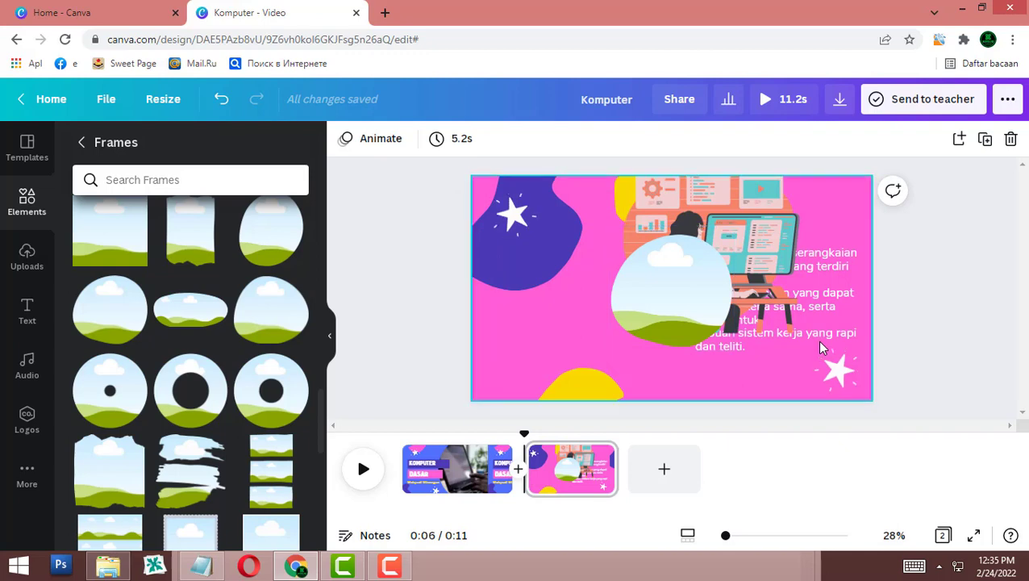
left_click(671, 290)
mouse_move(671, 290)
left_mouse_down()
mouse_move(584, 305)
mouse_move(555, 284)
left_mouse_up()
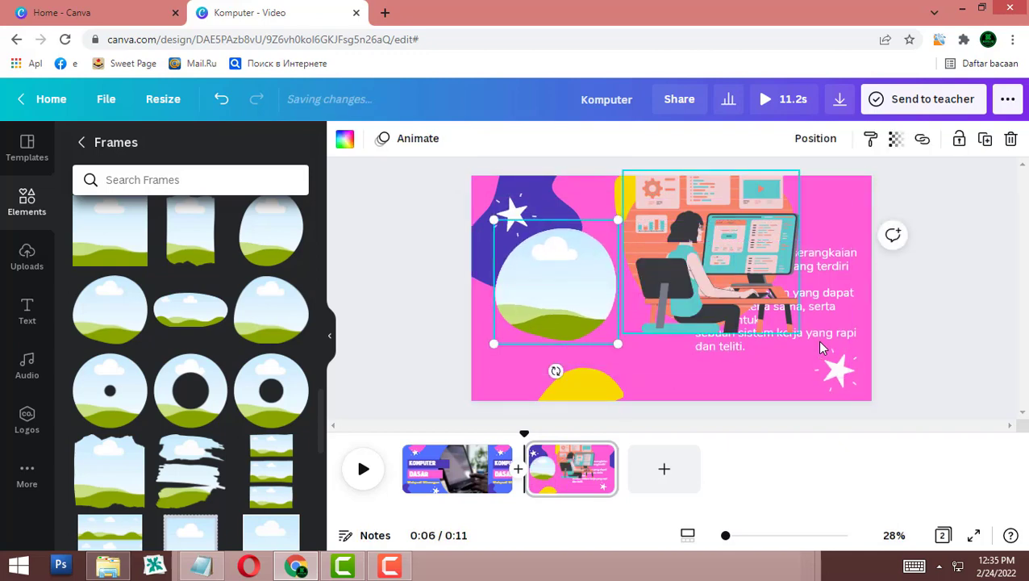
left_click(693, 266)
left_click(555, 283)
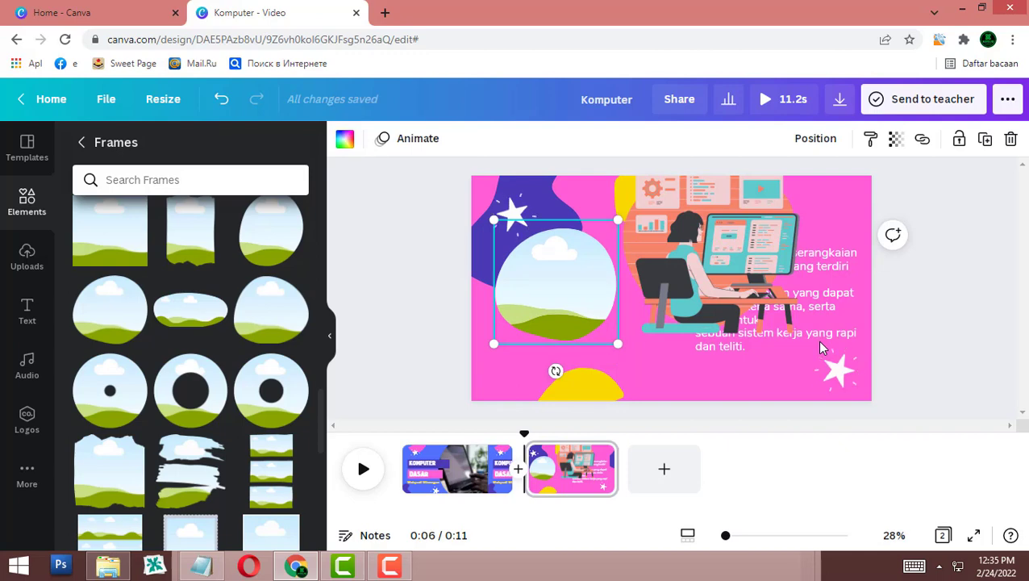
left_click_drag(618, 344, 673, 399)
left_click_drag(584, 310, 563, 290)
Nudge the definition text slightly left and try to fit the woman-at-computer illustration into the blob-shaped frame
left_click(710, 262)
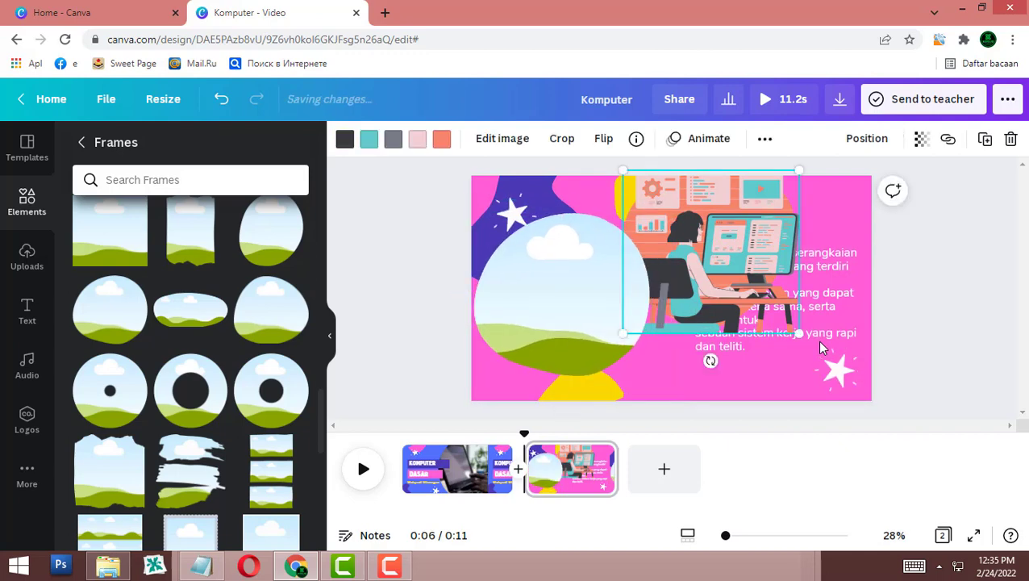
mouse_move(820, 347)
left_mouse_down()
mouse_move(602, 399)
mouse_move(805, 383)
mouse_move(810, 347)
left_mouse_up()
left_click_drag(660, 217, 613, 313)
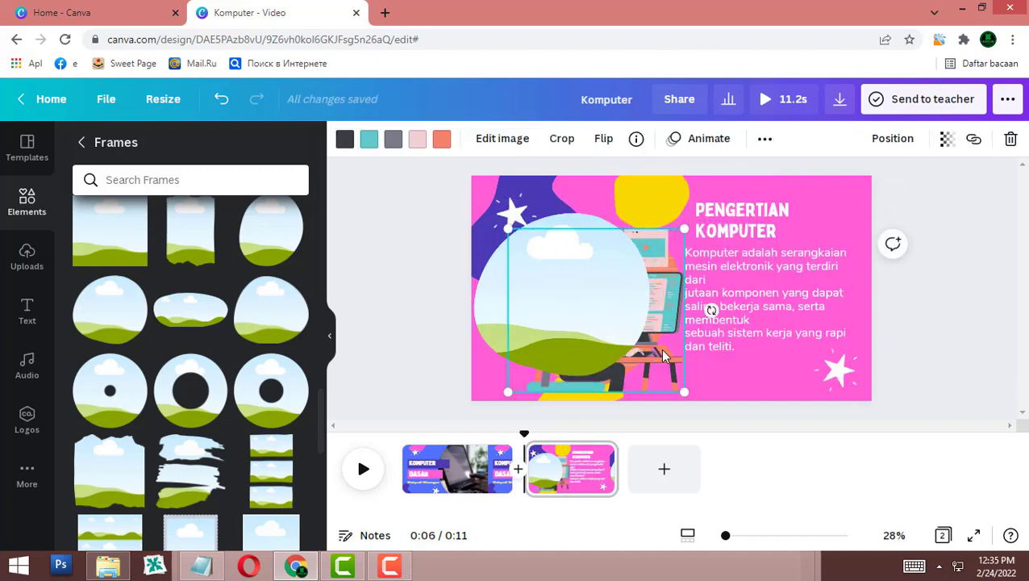
left_click_drag(662, 349, 590, 303)
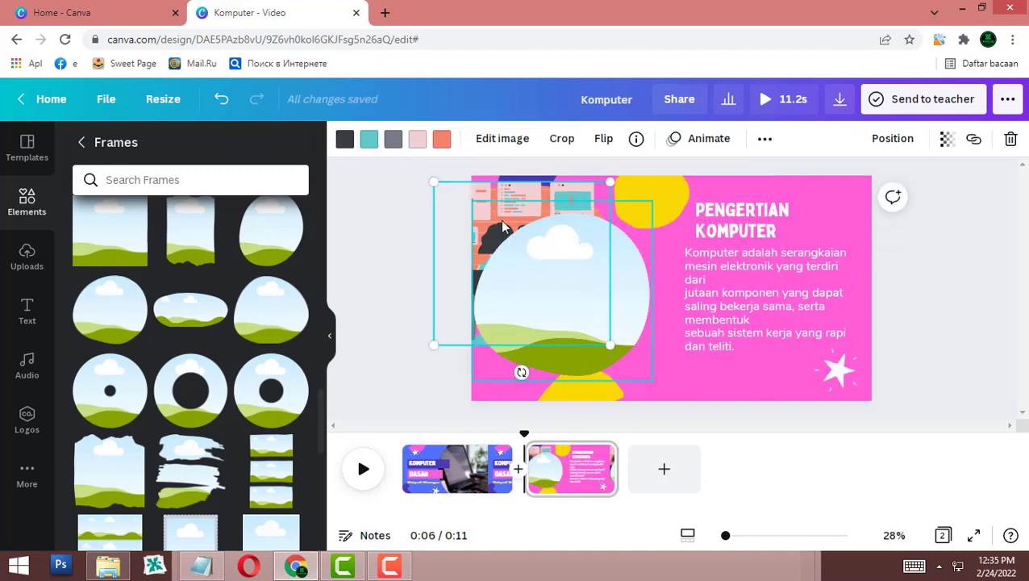
left_click_drag(482, 192, 567, 240)
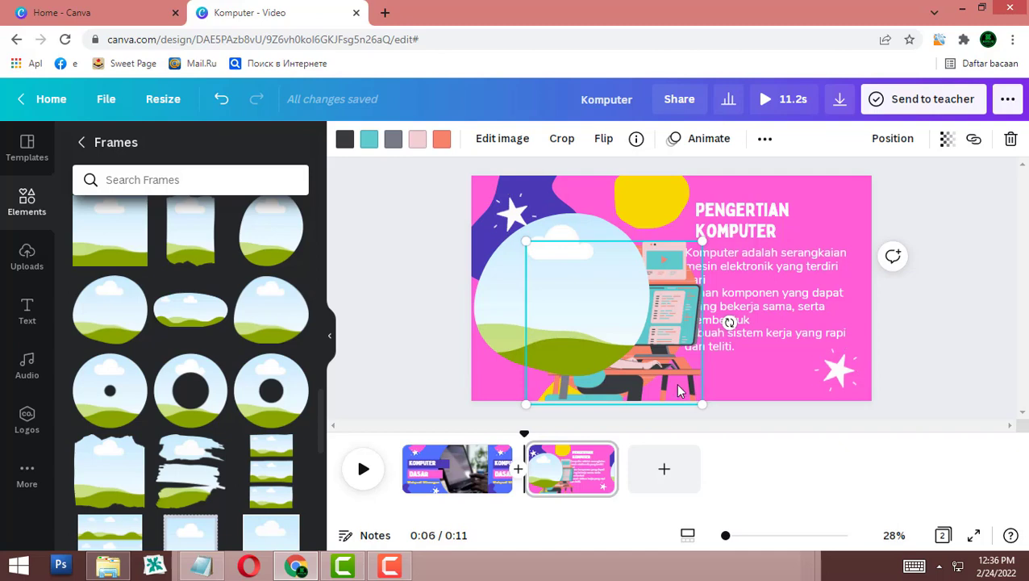
Search the elements for computer and fill the blob-shaped frame with the photo of hands typing on a laptop
left_click(33, 202)
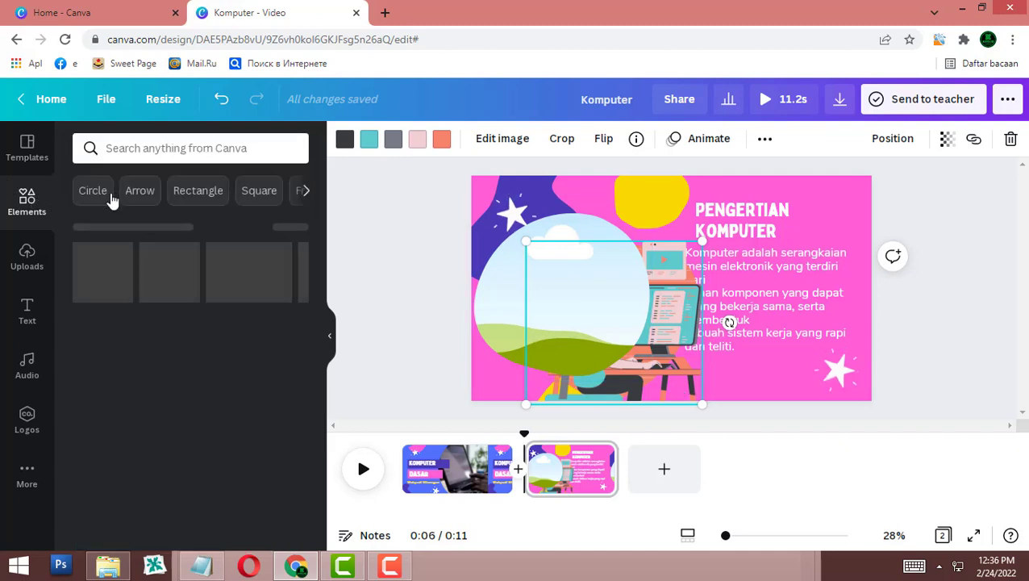
left_click(162, 160)
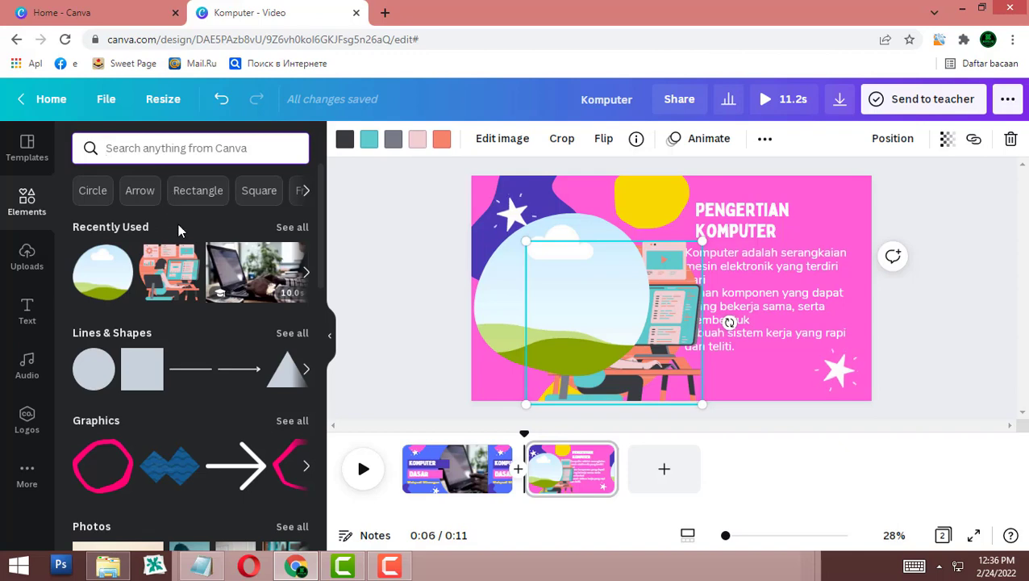
type("com")
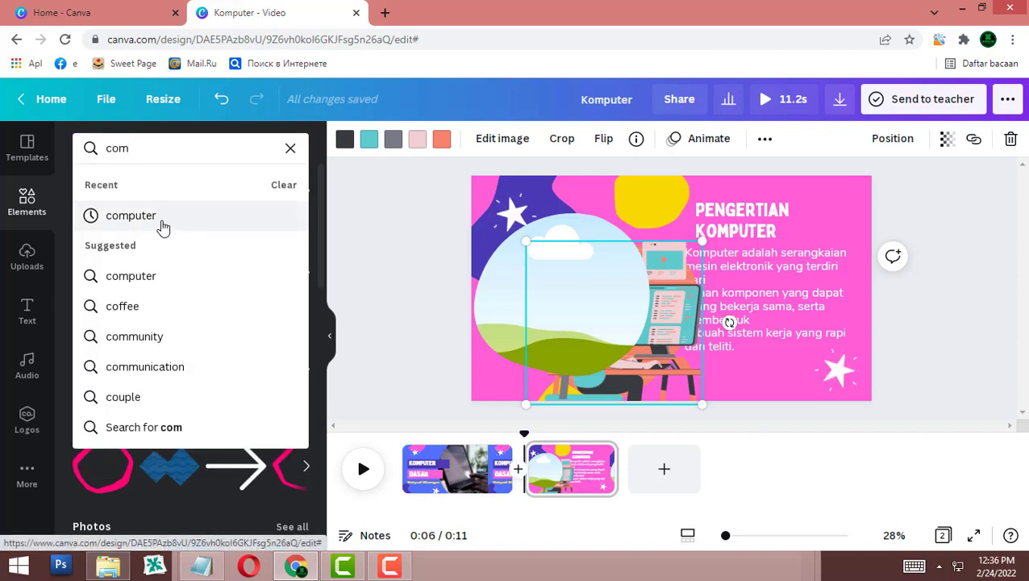
left_click(161, 221)
scroll(252, 327, "down", 10)
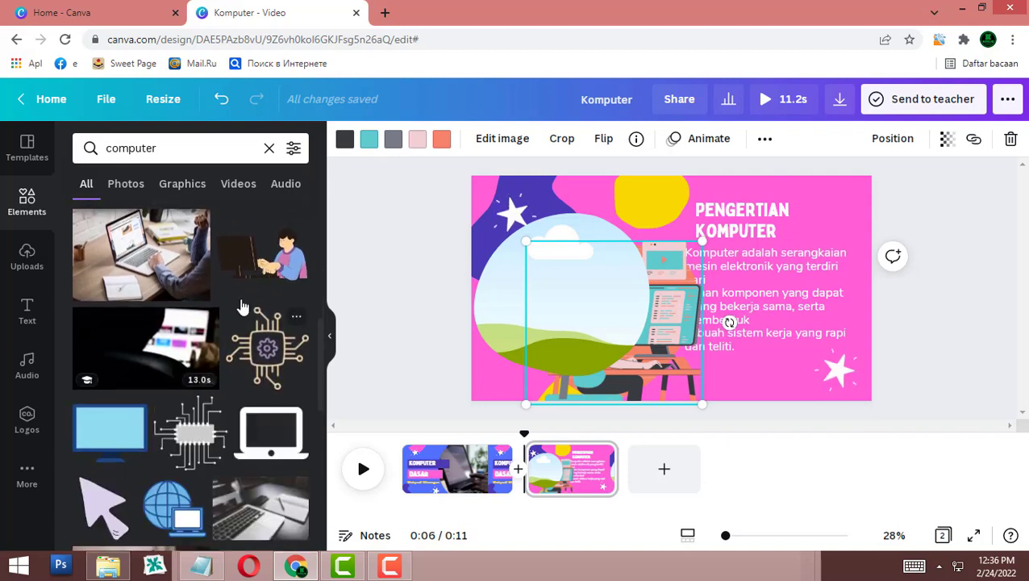
scroll(231, 377, "down", 1)
scroll(222, 377, "down", 2)
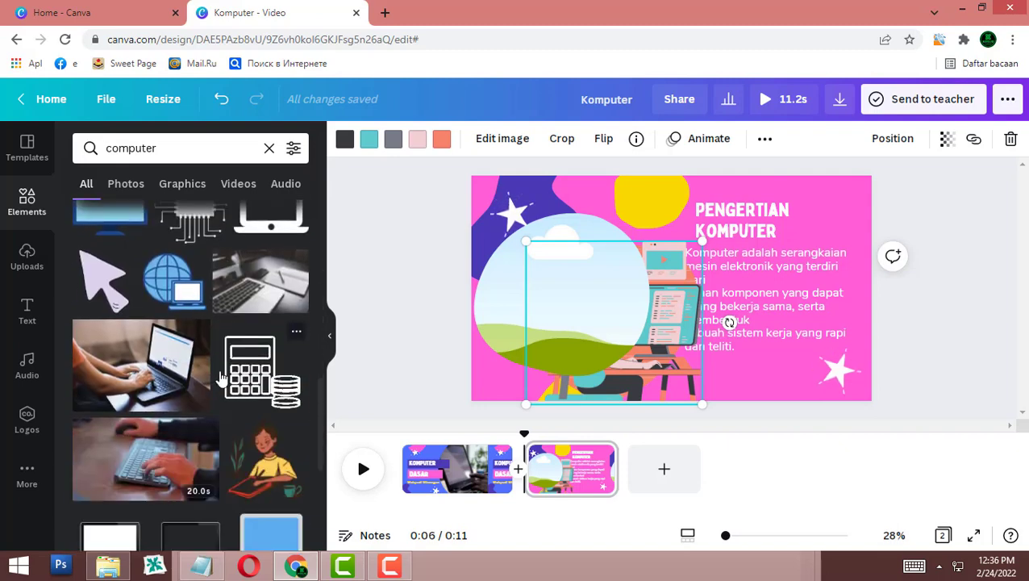
left_click(171, 365)
left_click_drag(735, 313, 613, 323)
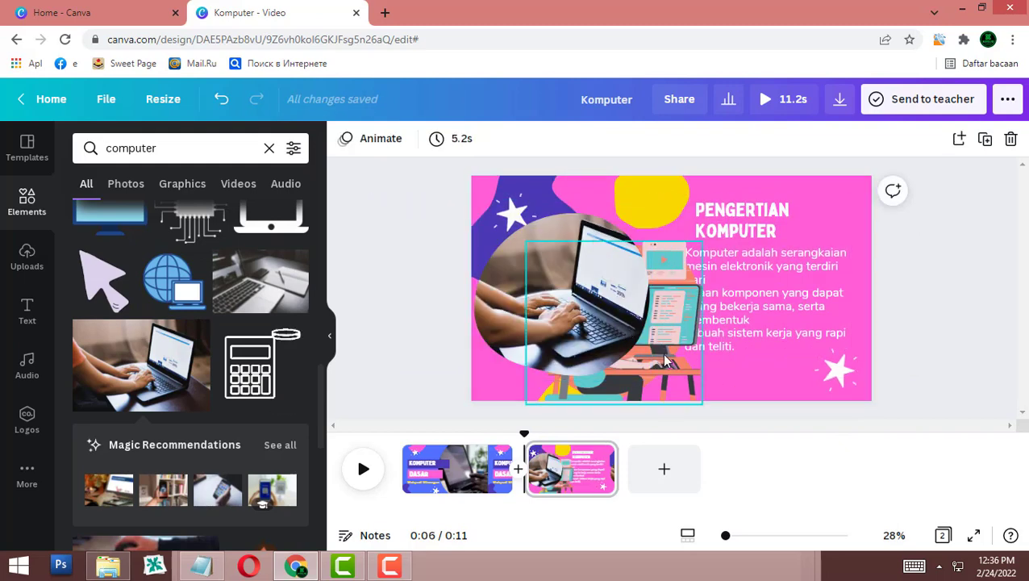
Move the woman-at-computer illustration over the heading and definition text and set its transparency to 46
left_click(563, 325)
left_click(684, 379)
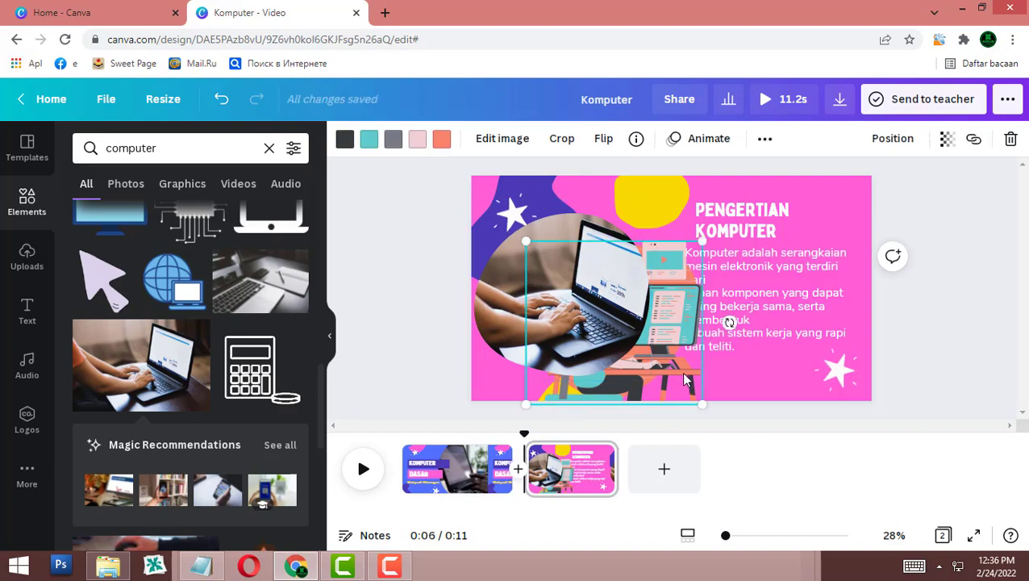
left_click_drag(684, 379, 823, 377)
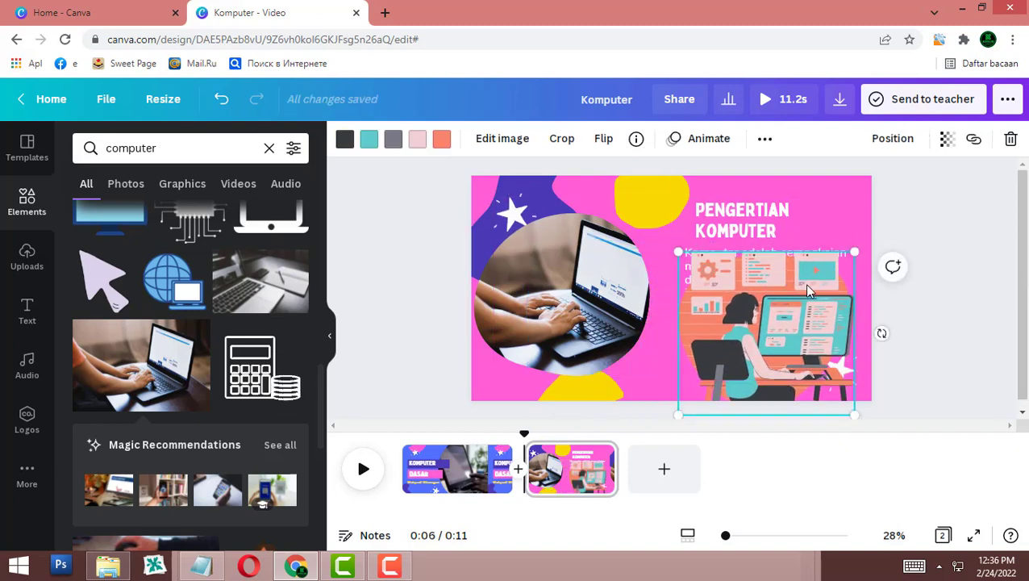
left_click_drag(772, 254, 767, 197)
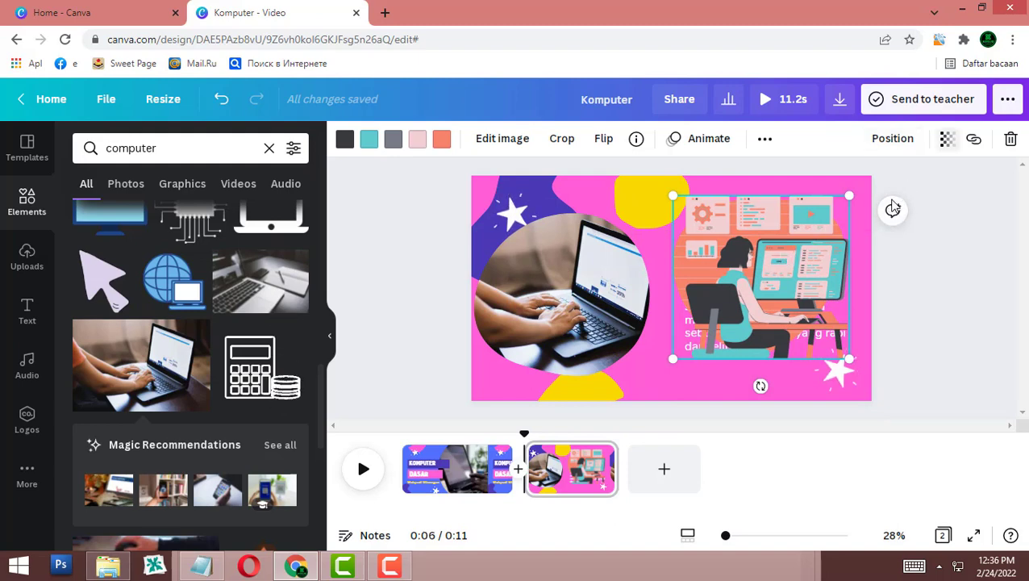
left_click(946, 138)
left_click_drag(896, 184, 845, 185)
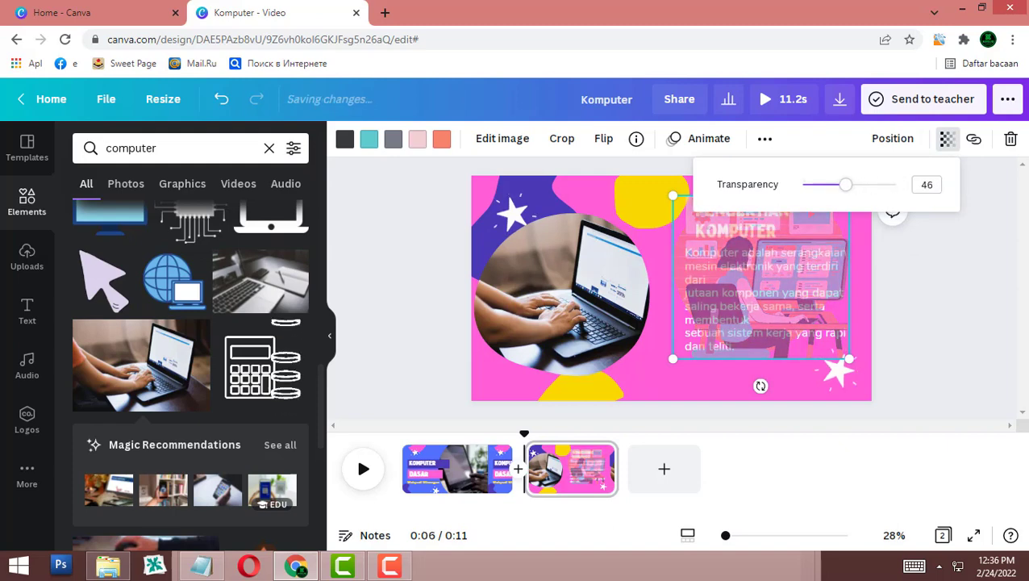
Enlarge the faded illustration and position it as a backdrop filling the page area behind the text
left_click_drag(673, 358, 562, 418)
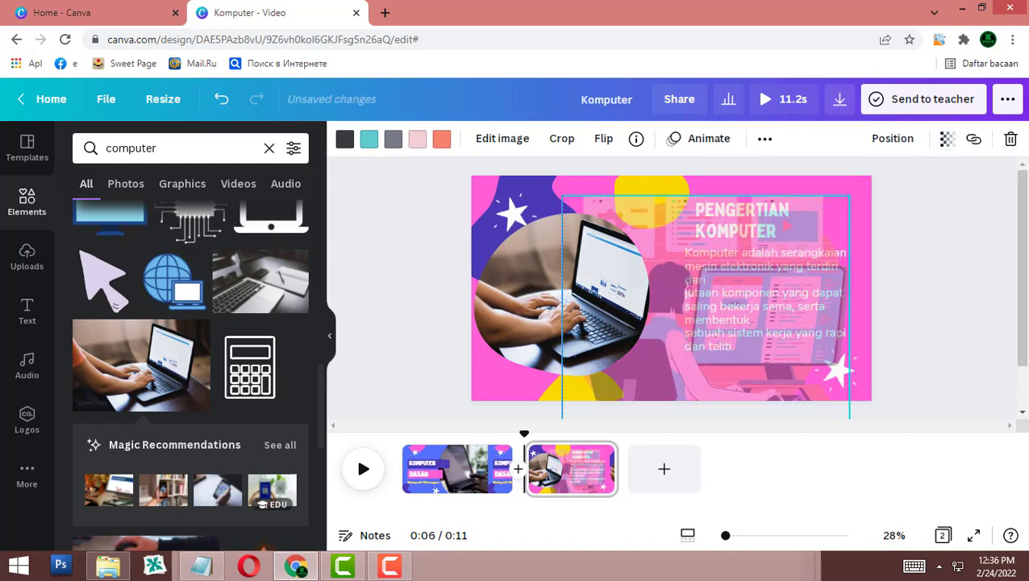
left_click_drag(693, 323, 705, 276)
left_click_drag(861, 409, 887, 436)
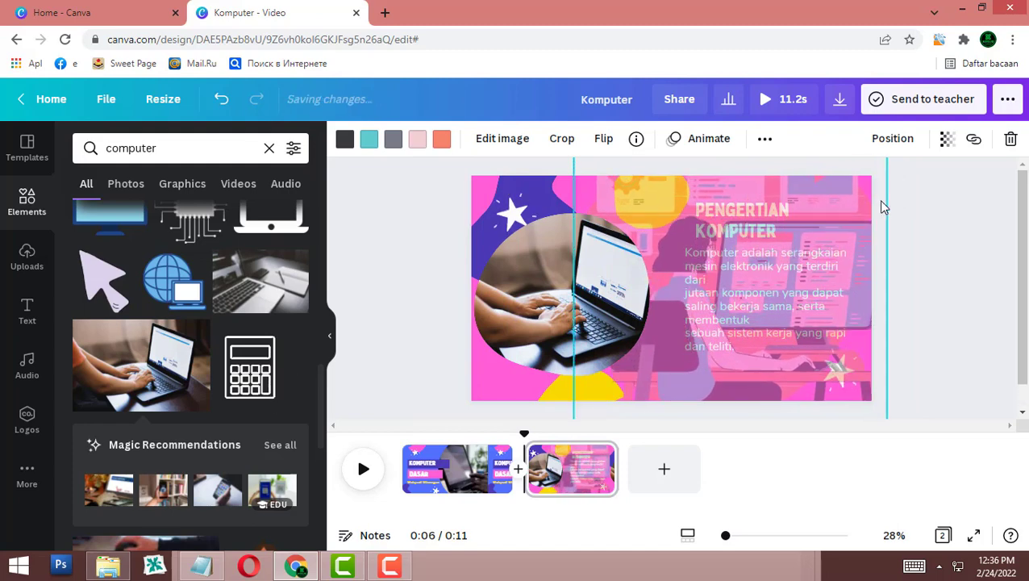
left_click_drag(880, 208, 869, 183)
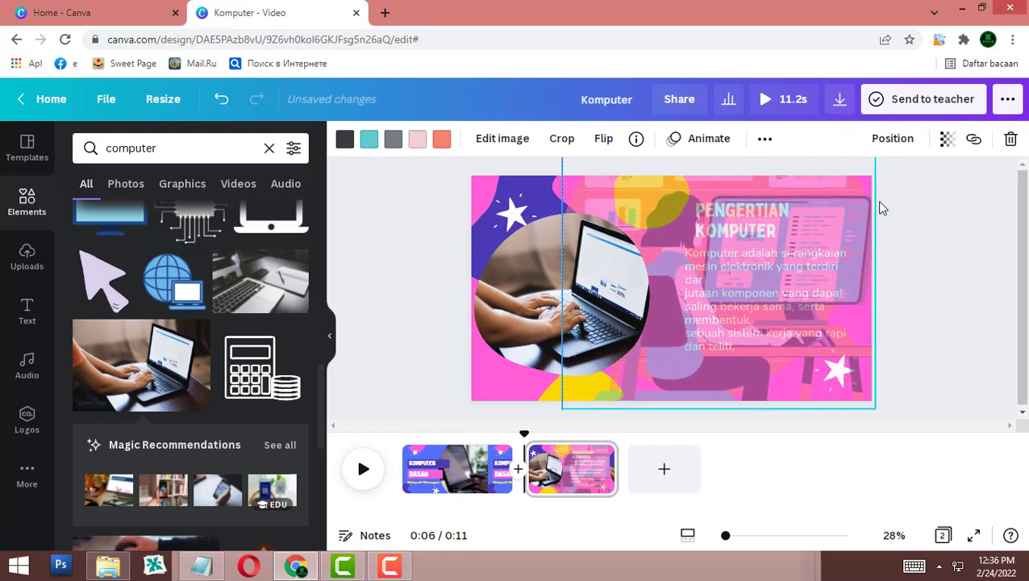
left_click(883, 206)
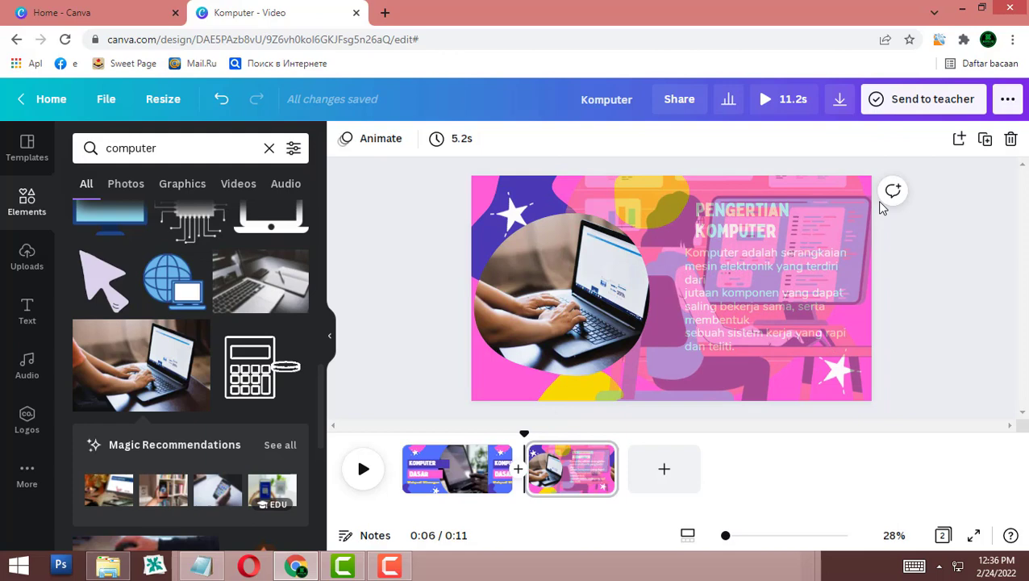
Send the faded illustration to the back, behind the text, photo and decorative shapes
left_click(838, 194)
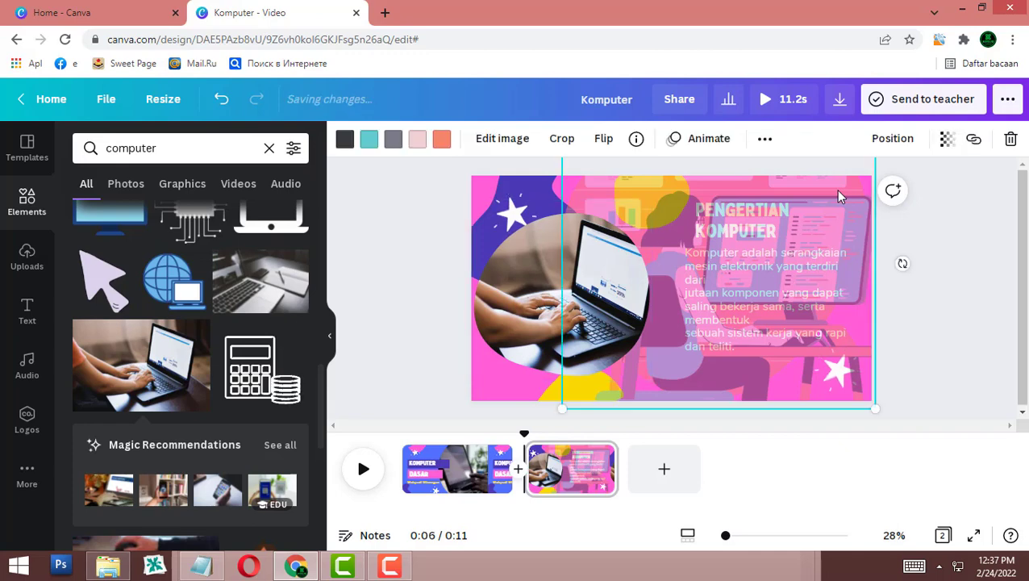
left_click(765, 139)
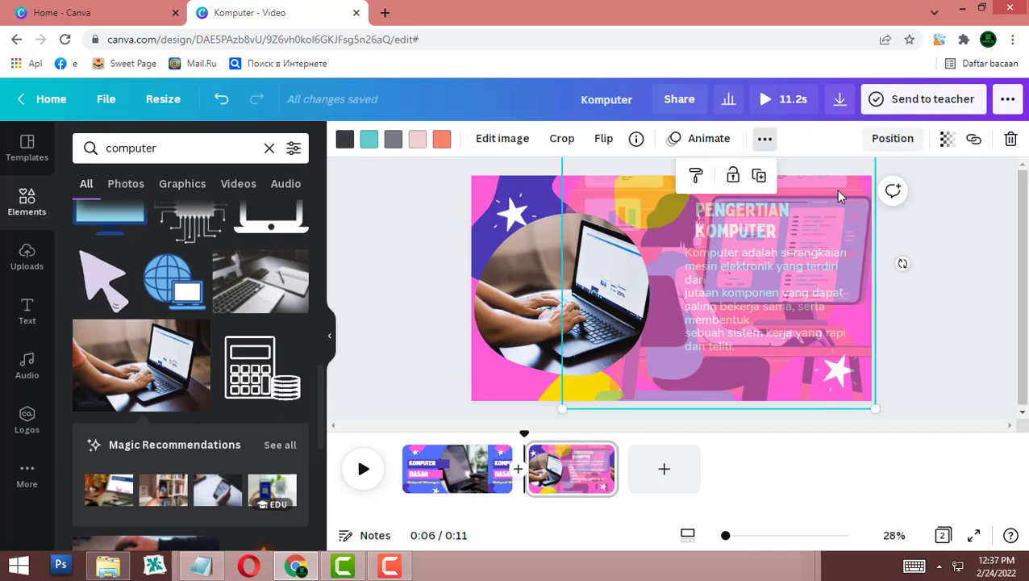
left_click(893, 138)
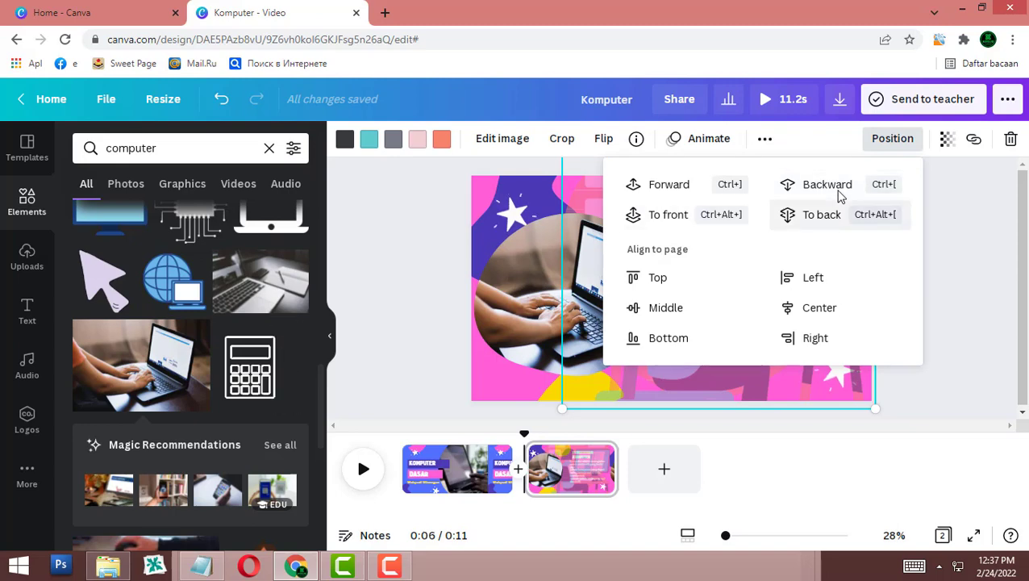
left_click(822, 215)
left_click(839, 193)
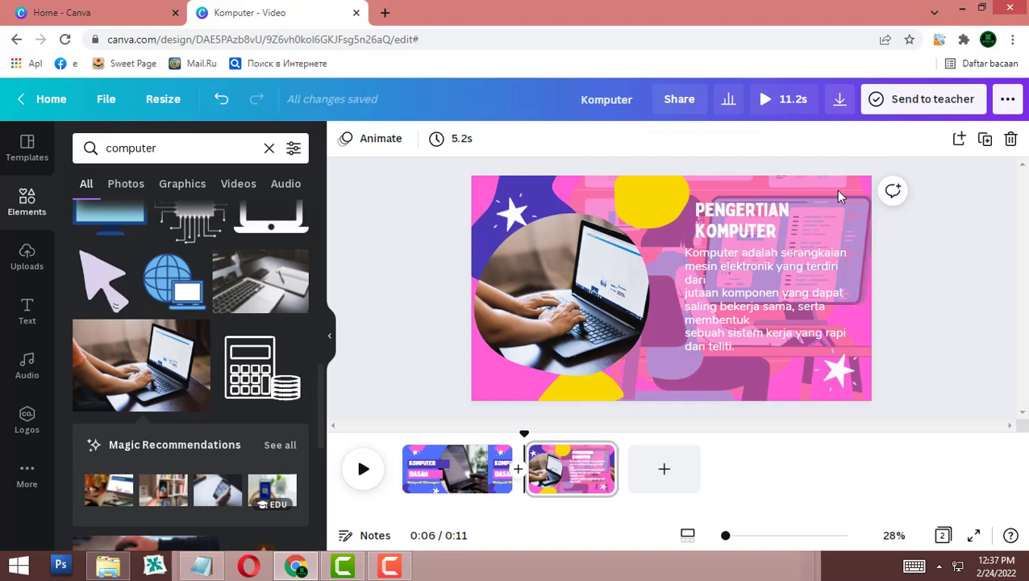
Recolor the PENGERTIAN KOMPUTER heading with the bright yellow document color
key("Return")
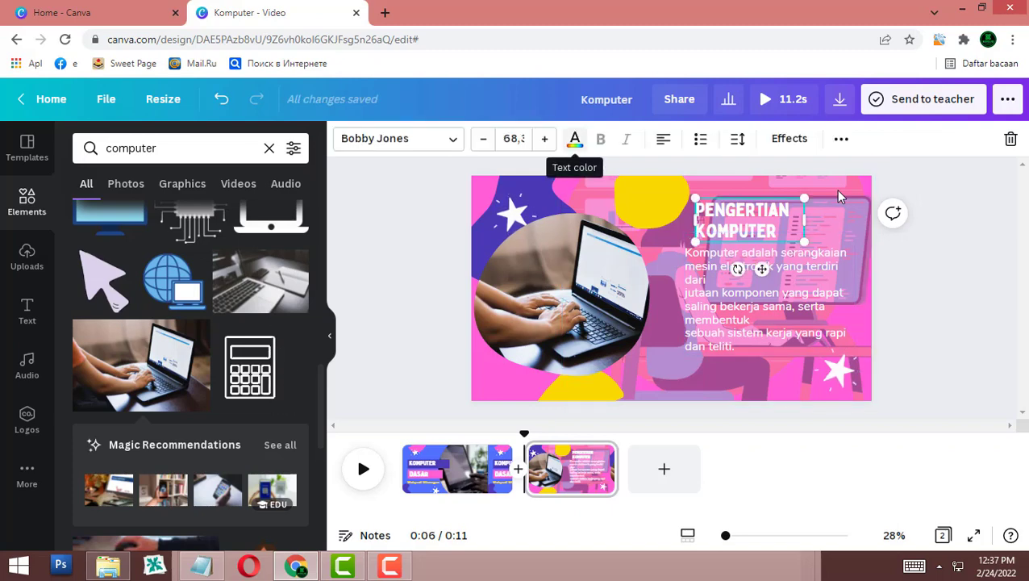
key("Return")
key("Return")
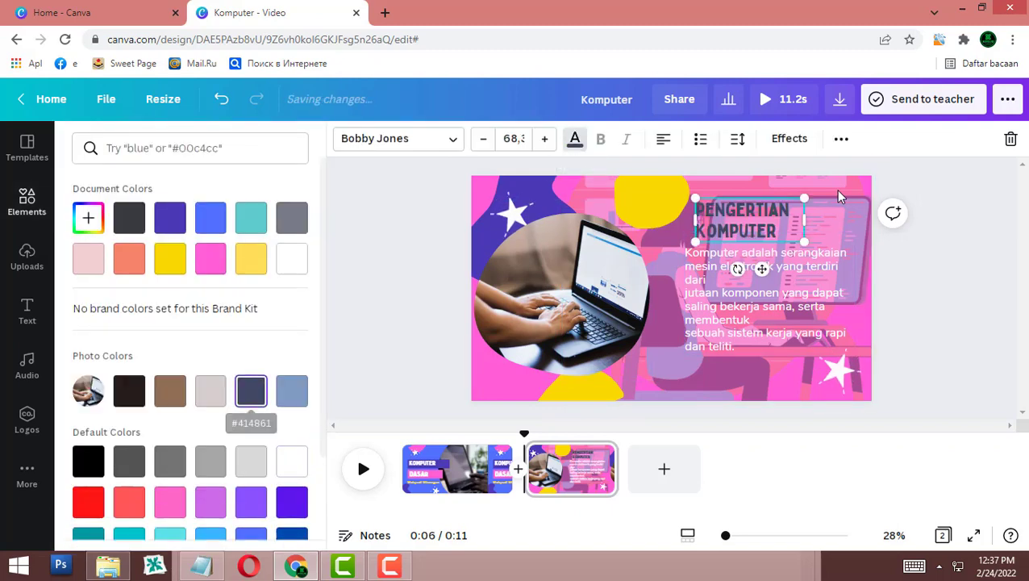
key("Return")
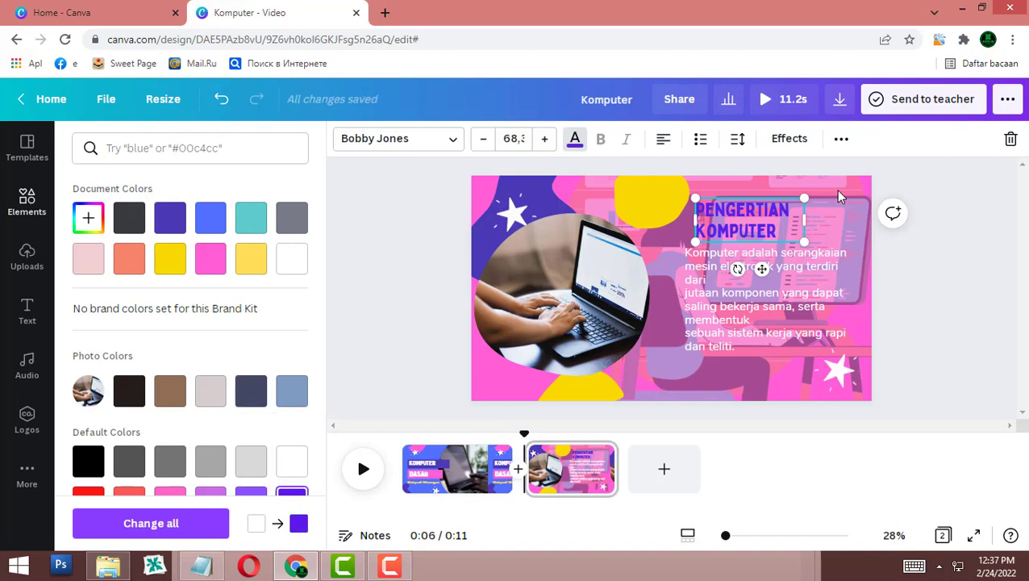
left_click(251, 259)
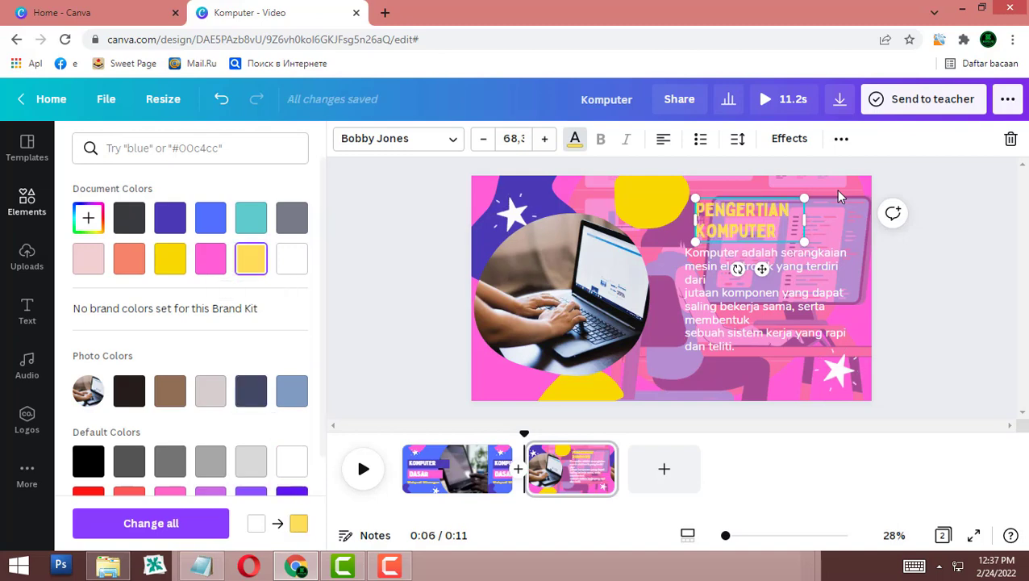
left_click(171, 259)
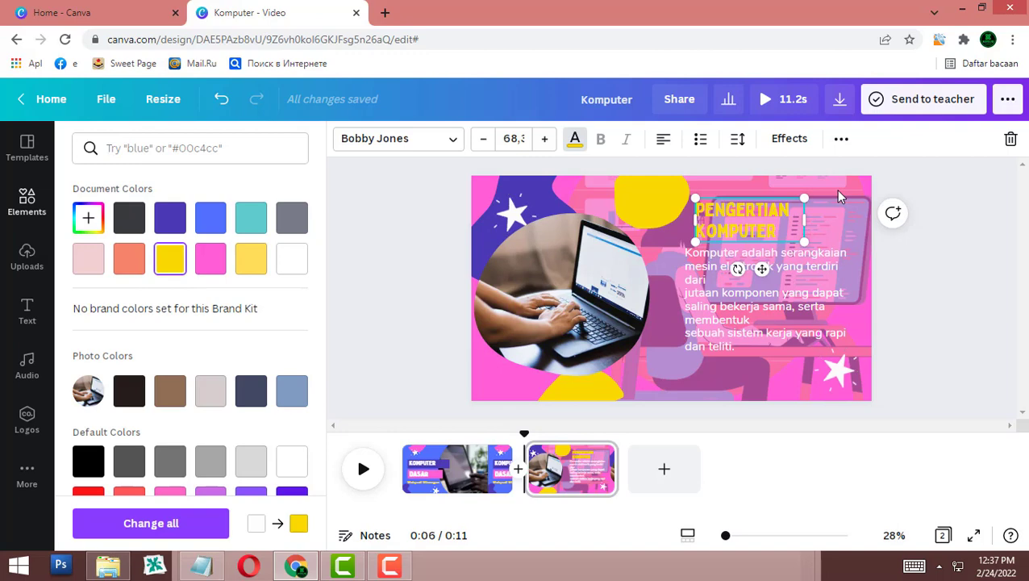
left_click(27, 202)
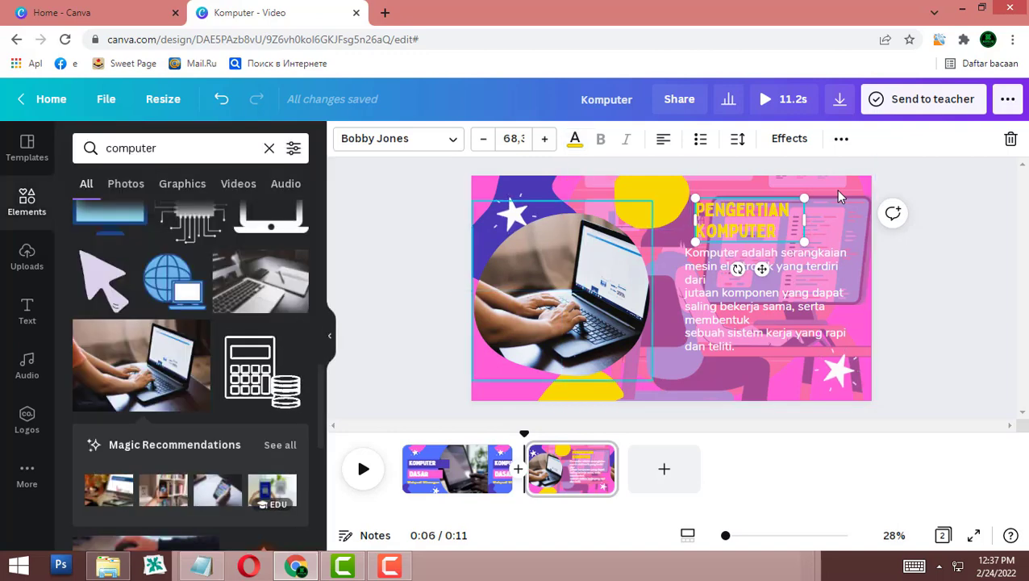
left_click(936, 298)
Shift the backdrop illustration right and change the second page's background from pink to the document blue
left_click(835, 191)
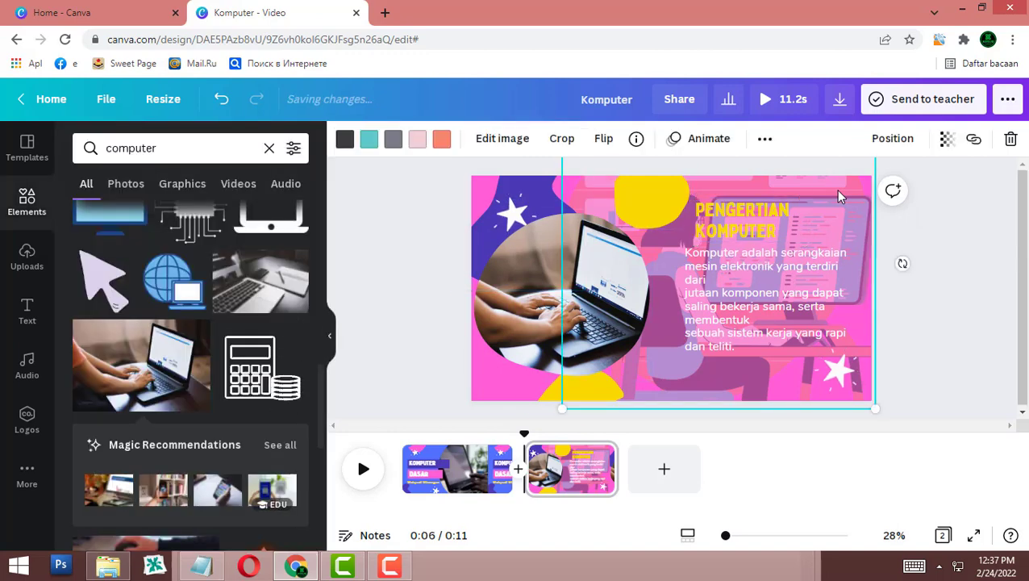
left_click(562, 295)
left_click(435, 363)
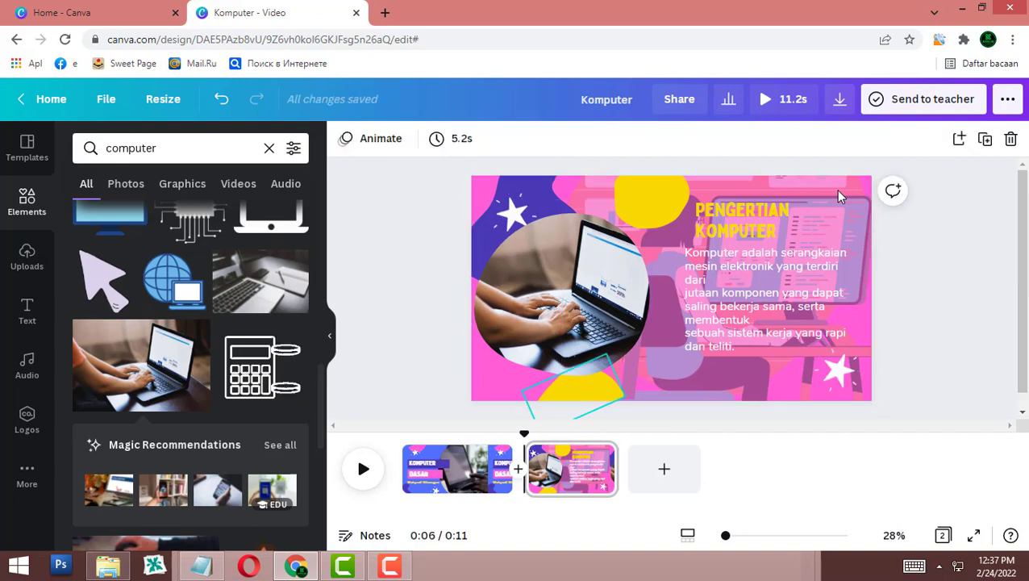
left_click(836, 194)
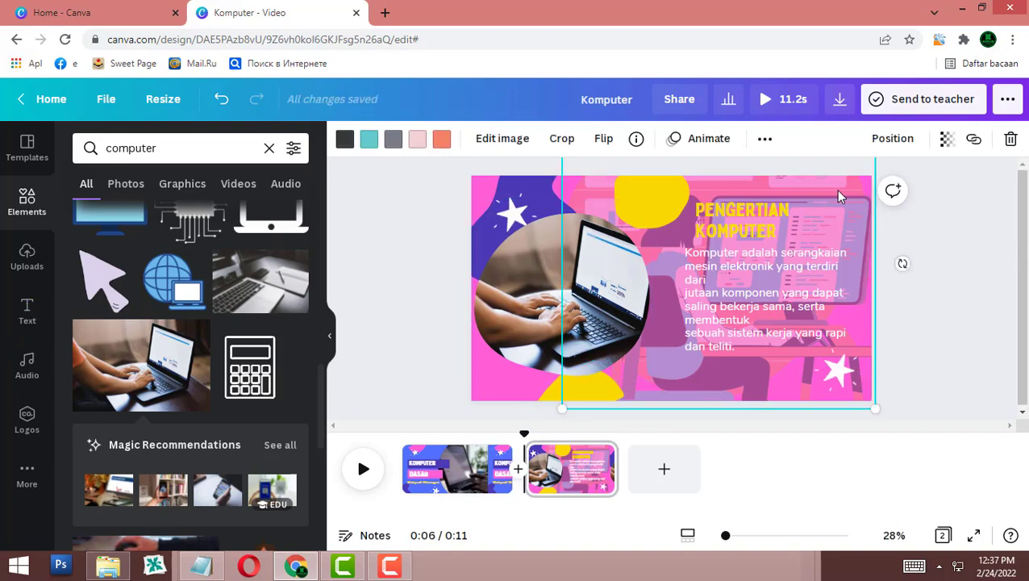
left_click_drag(835, 193, 917, 203)
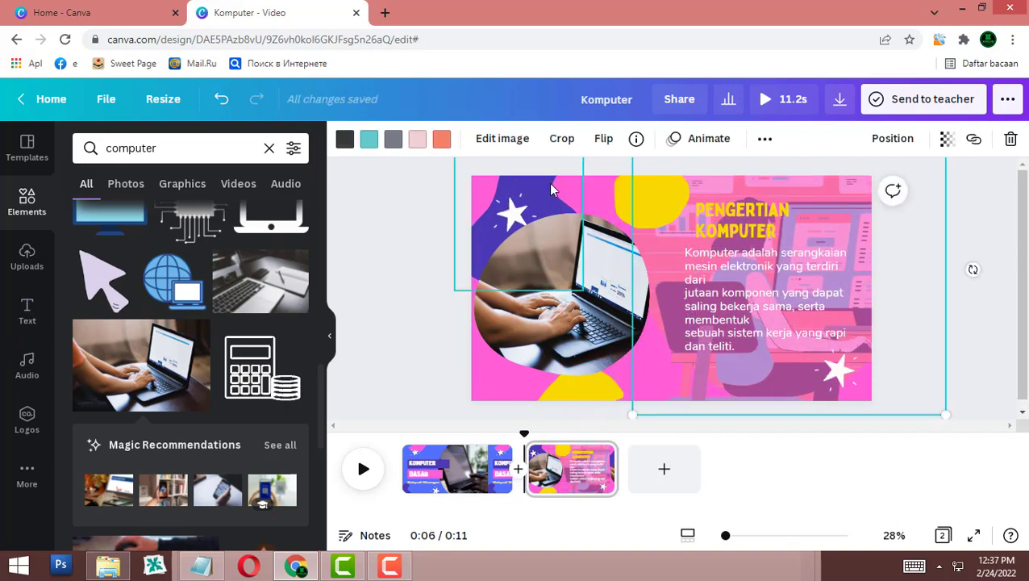
left_click(596, 185)
left_click(344, 138)
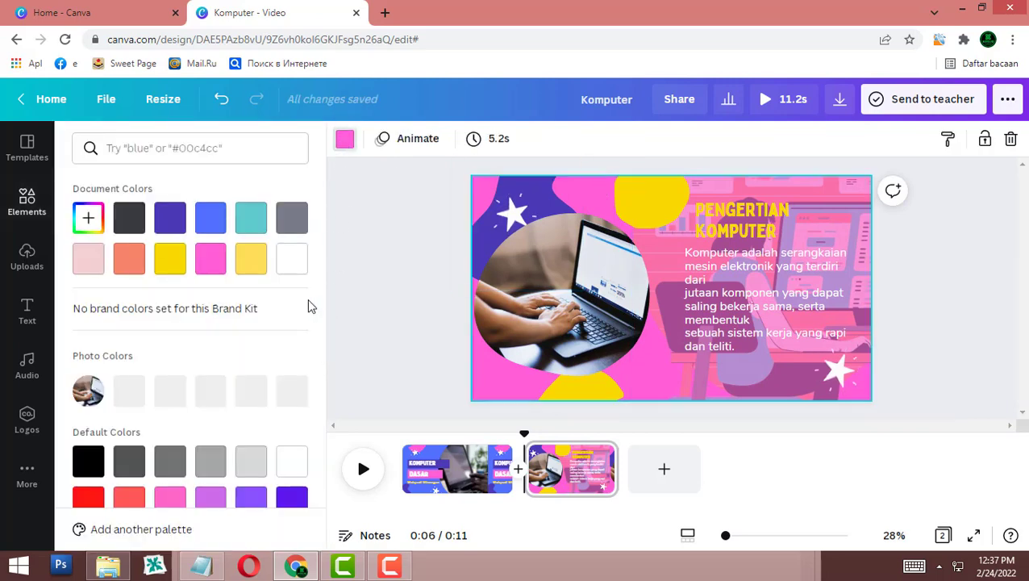
left_click(210, 216)
left_click(978, 283)
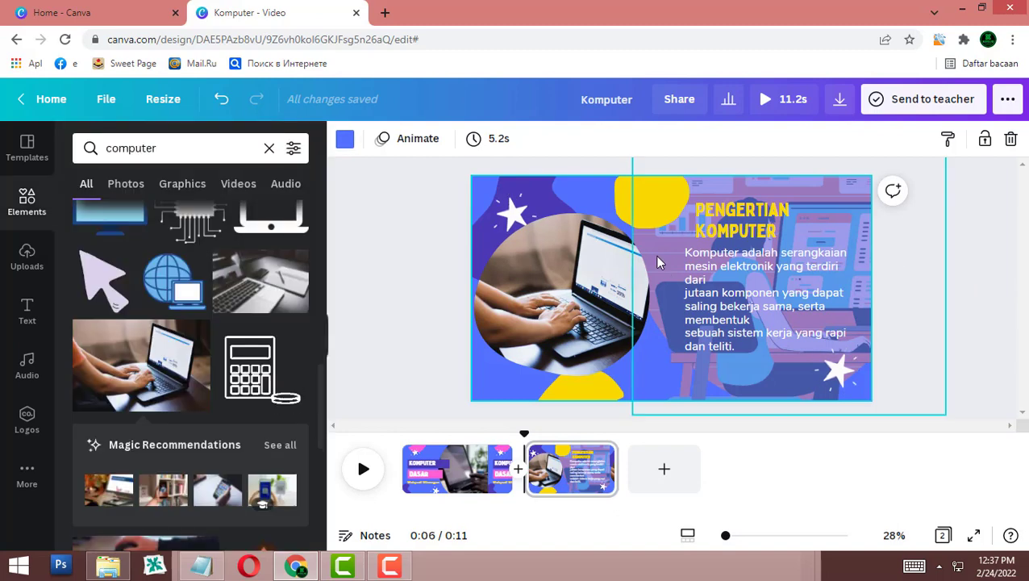
Move the backdrop illustration back left and relocate the upper yellow blob to the page's upper-left corner
left_click_drag(662, 262, 601, 255)
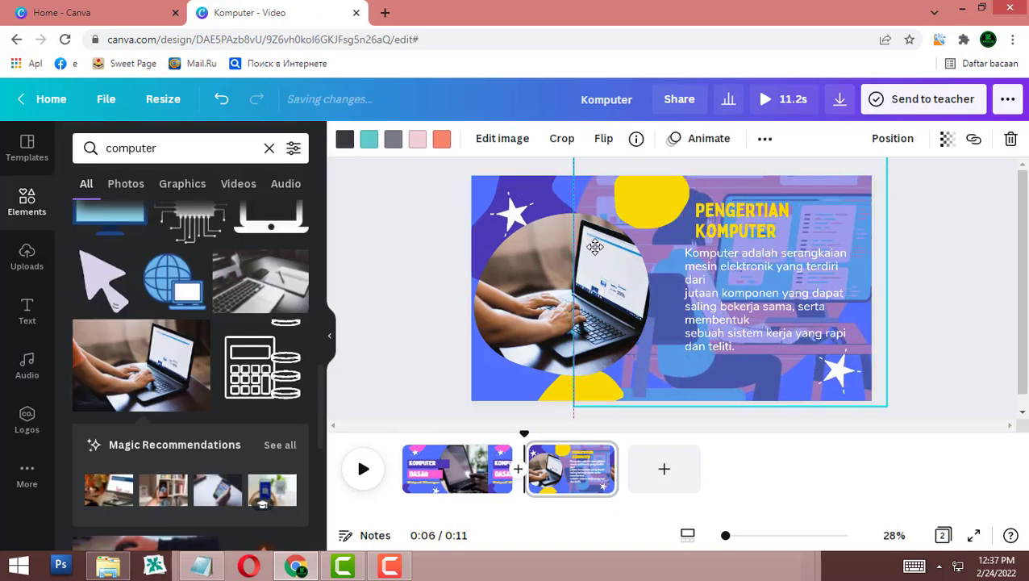
left_click(987, 275)
left_click_drag(617, 186, 475, 187)
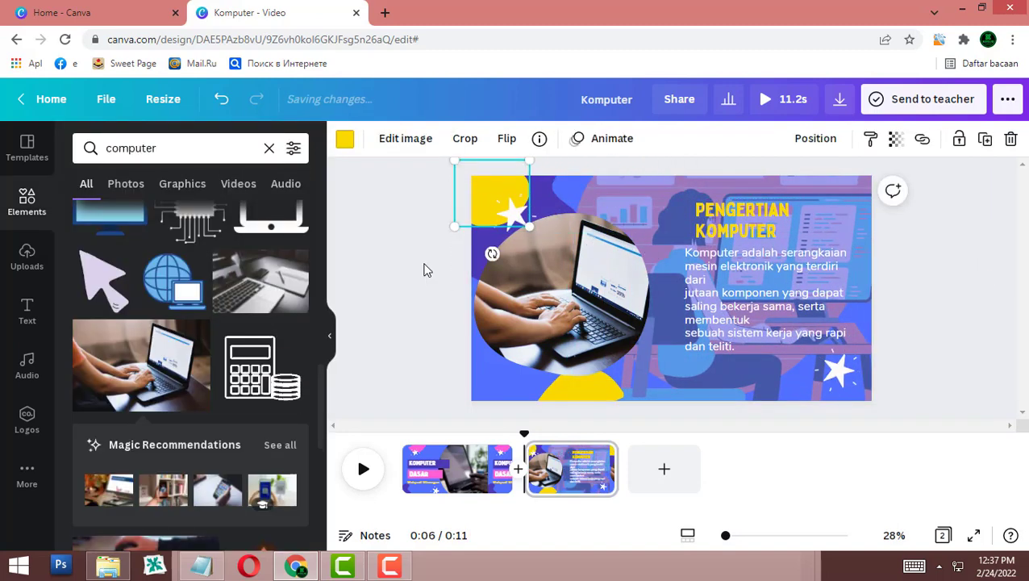
left_click(423, 269)
Set the backdrop illustration's transparency to 24
left_click(604, 313)
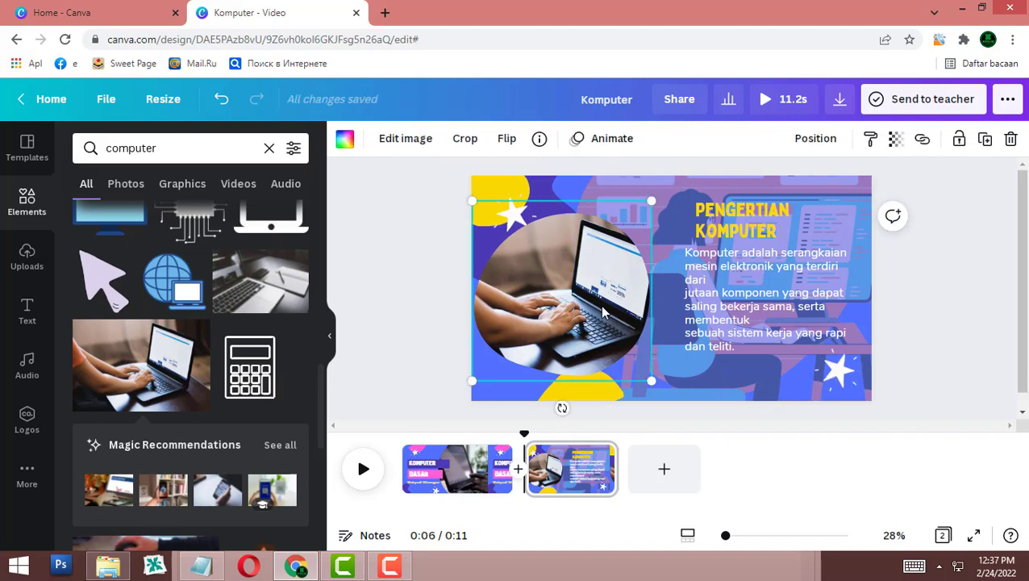
left_click(604, 313, "ctrl")
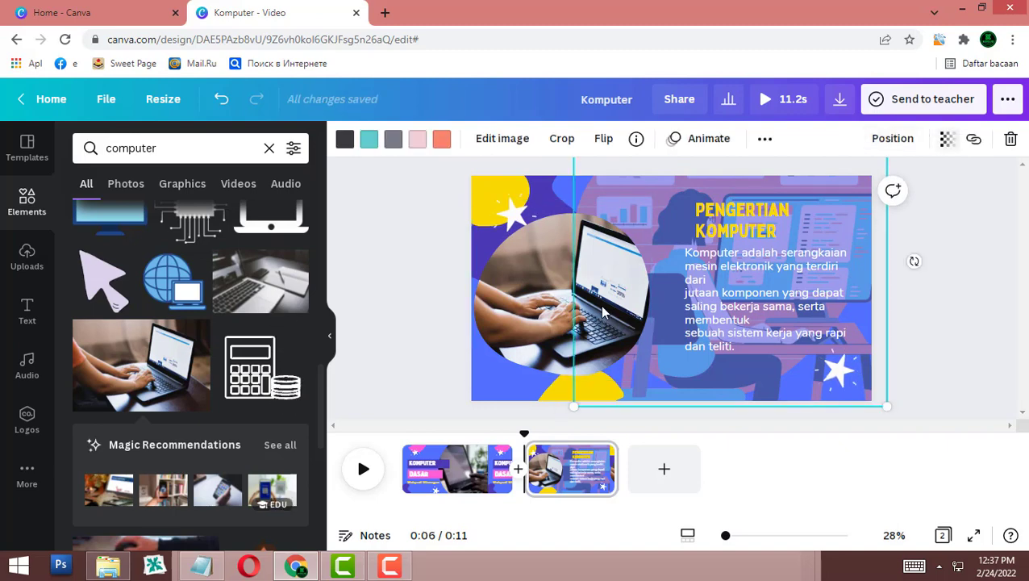
left_click(948, 139)
left_click_drag(845, 185, 823, 185)
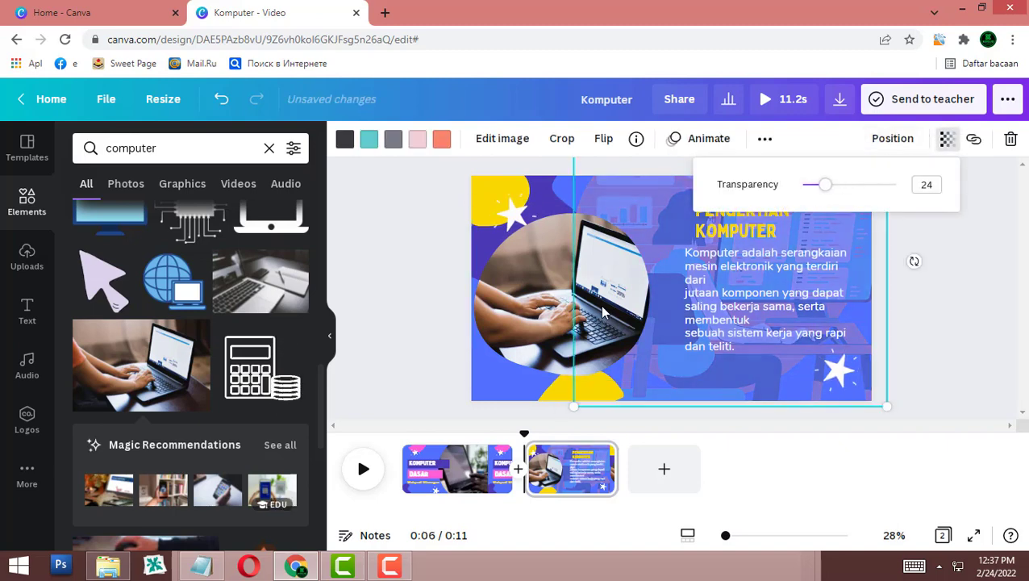
key("Escape")
key("Escape")
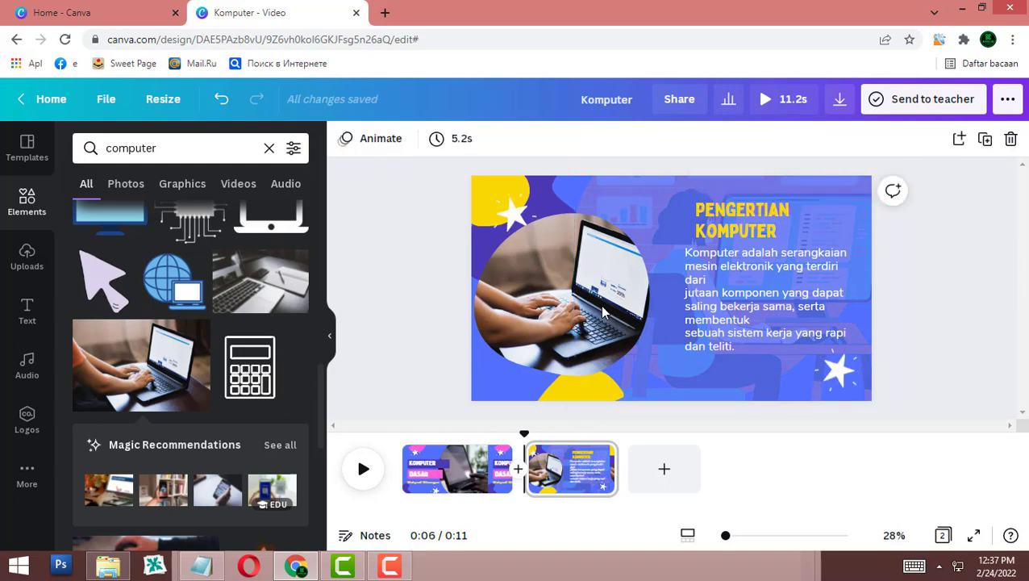
Align the PENGERTIAN KOMPUTER heading with the definition text's left edge and make the definition text bold
mouse_move(743, 219)
left_mouse_down()
mouse_move(723, 219)
mouse_move(733, 219)
left_mouse_up()
left_click(769, 294)
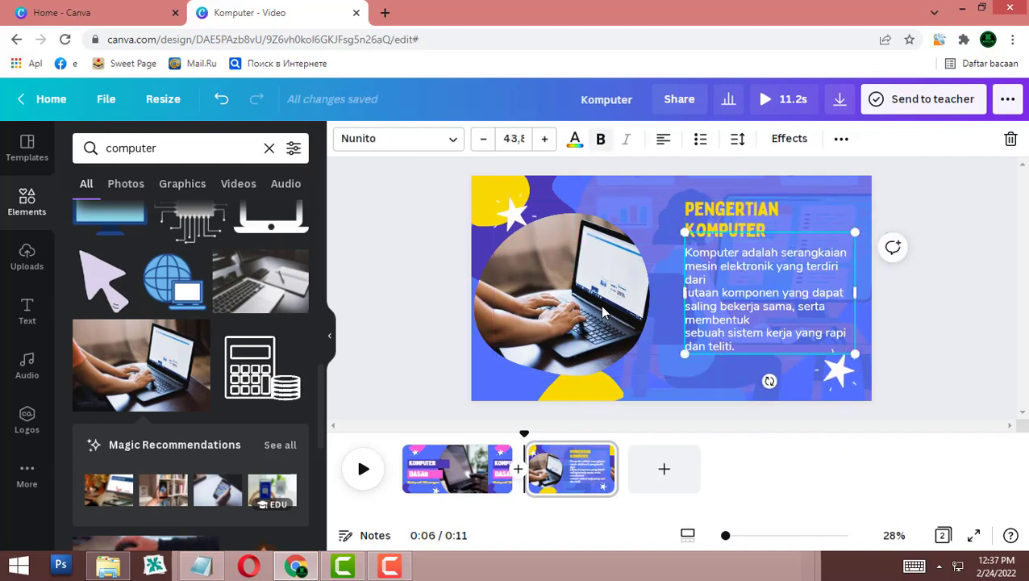
left_click(601, 139)
key("Escape")
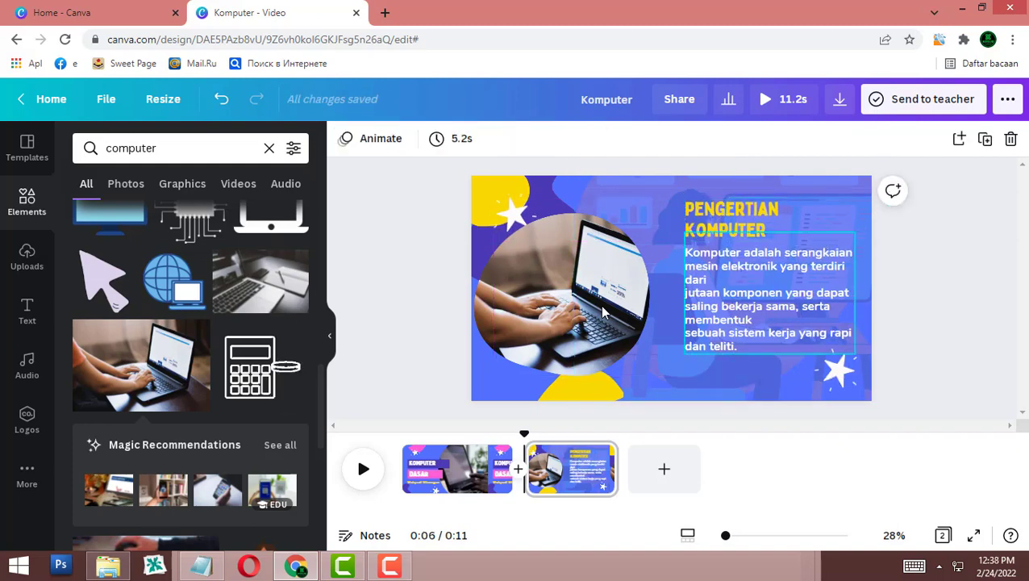
Shift the rounded laptop photo slightly right and apply the Photo Rise page animation to the PENGERTIAN KOMPUTER page
left_click(604, 313)
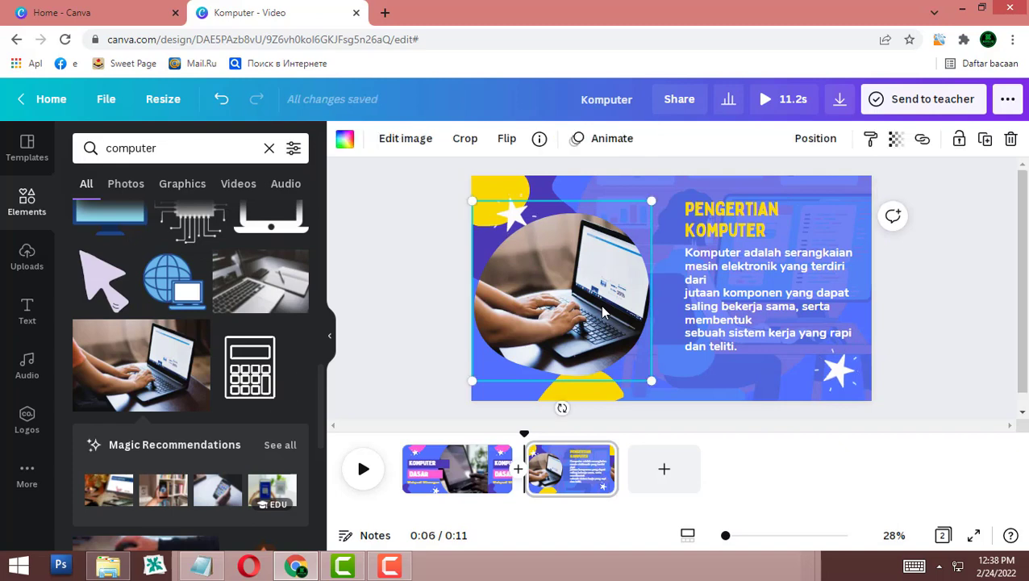
left_click_drag(604, 313, 615, 313)
left_click(604, 138)
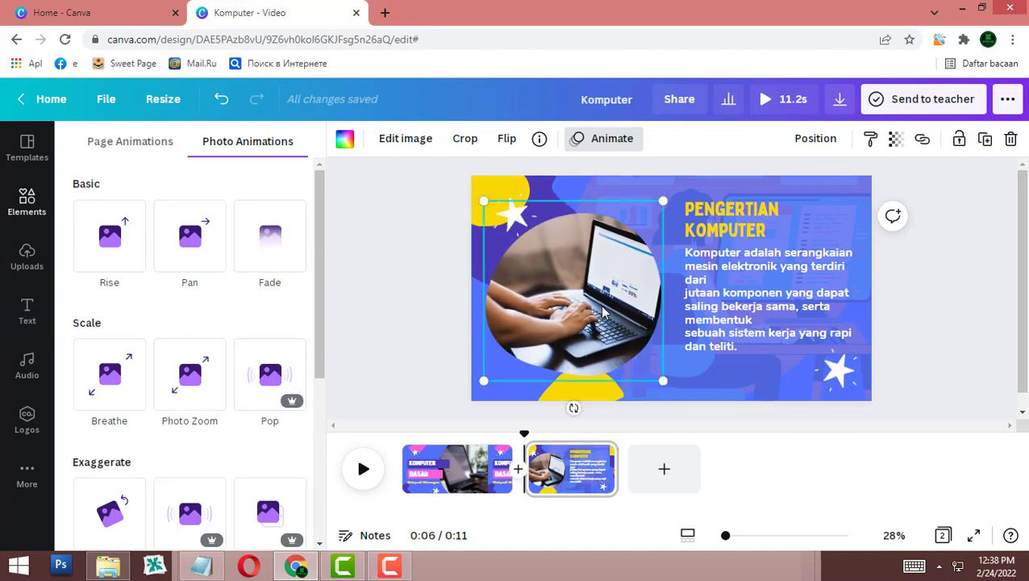
left_click(603, 312)
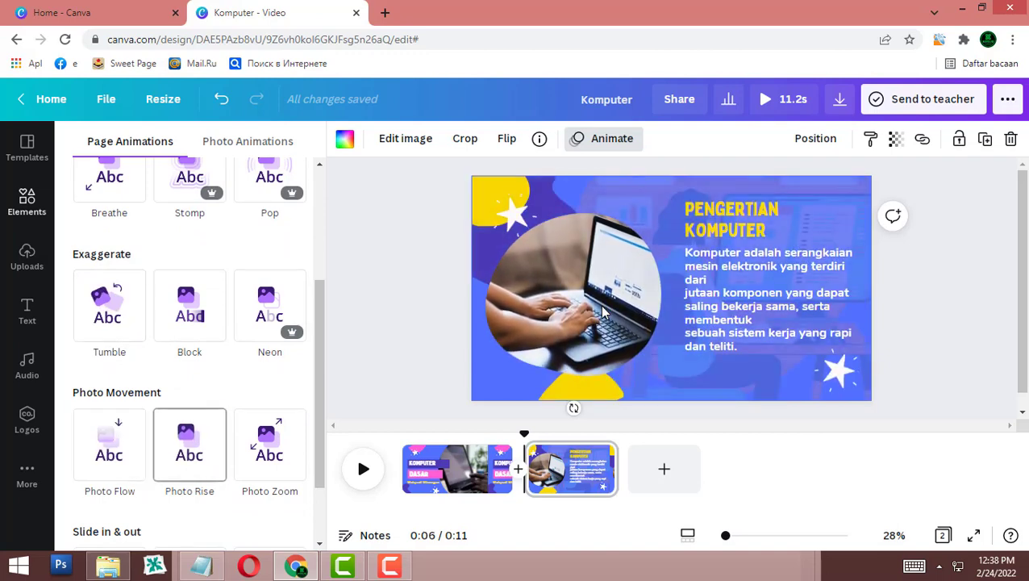
key("Return")
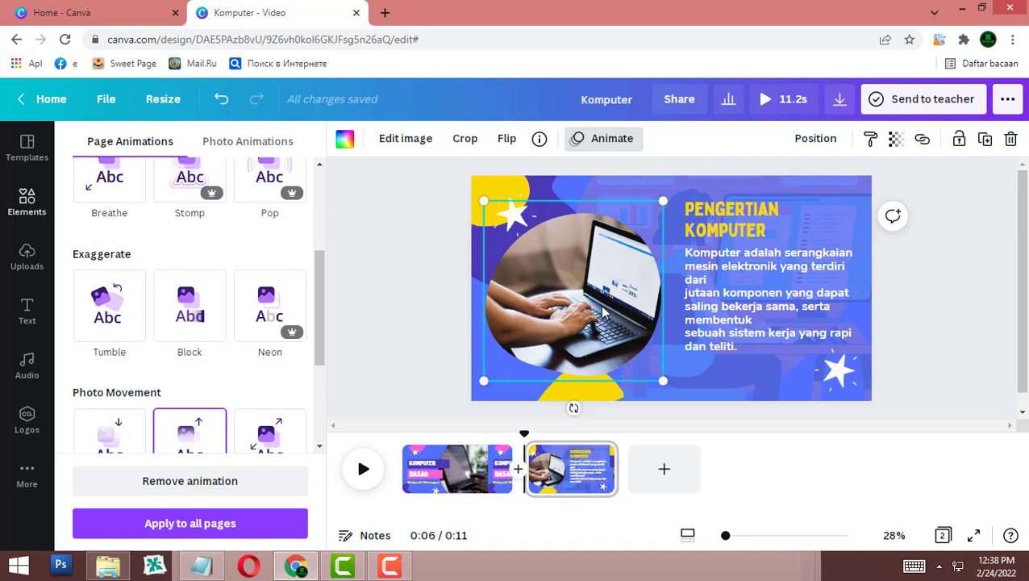
key("Escape")
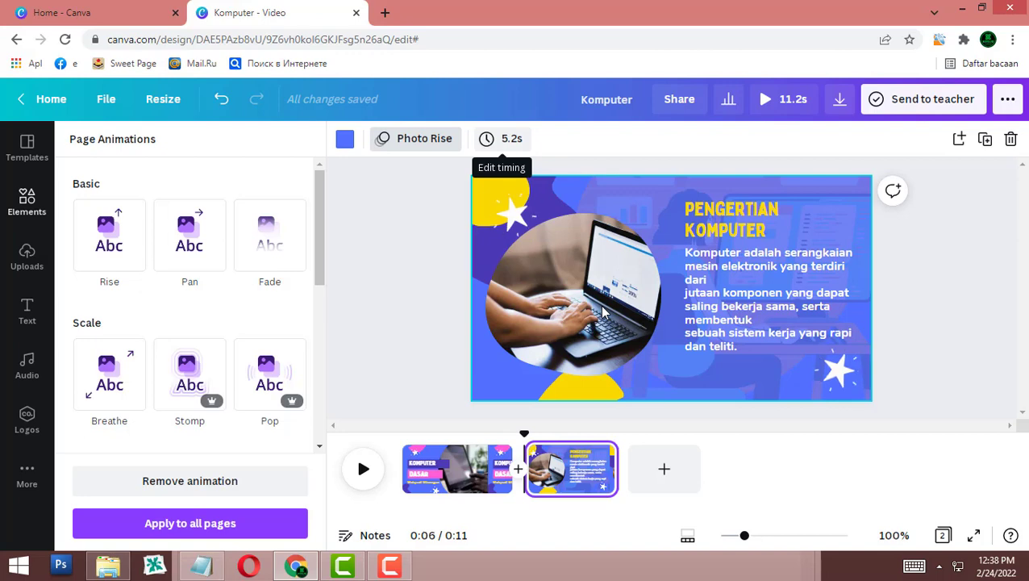
Set the second page's timing to 10.0 seconds
key("Return")
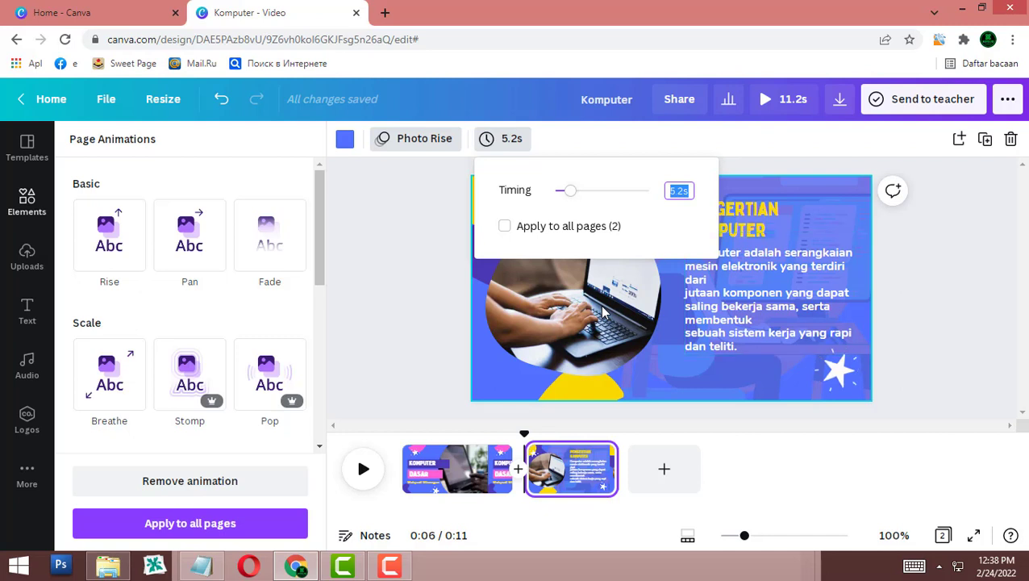
left_click_drag(574, 190, 589, 190)
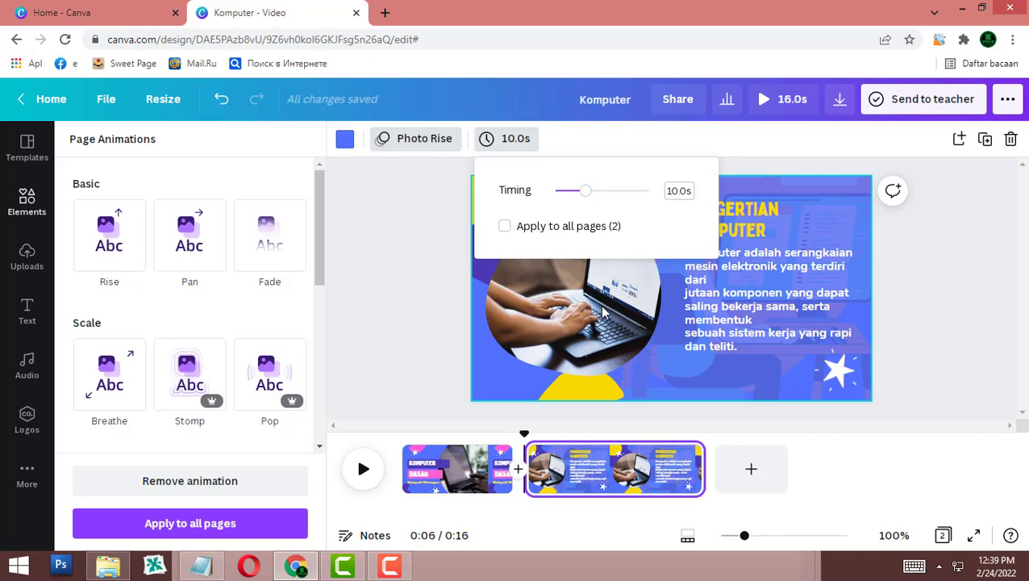
left_click(928, 323)
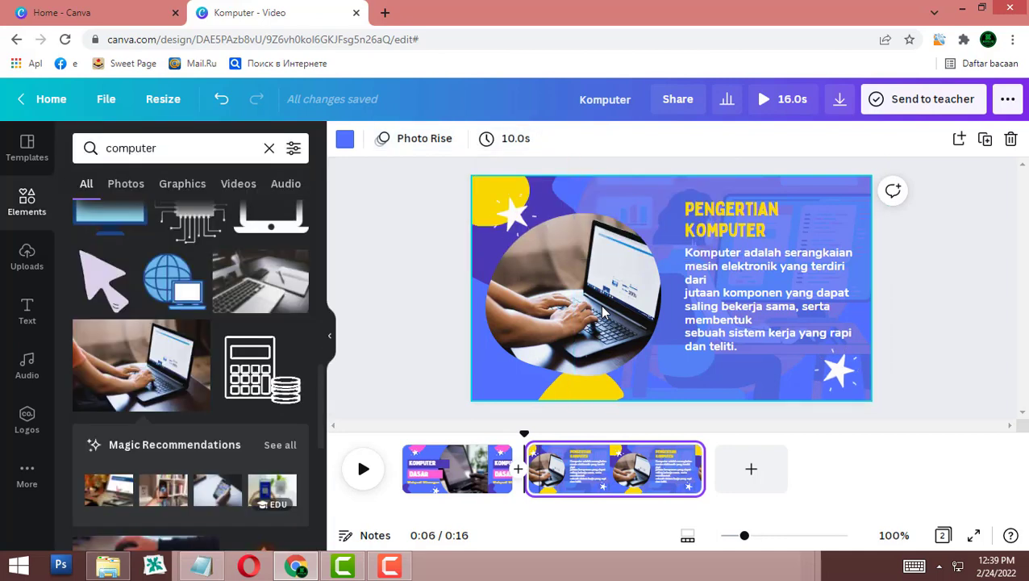
Compare the title page with the second page and preview the full video
left_click(456, 469)
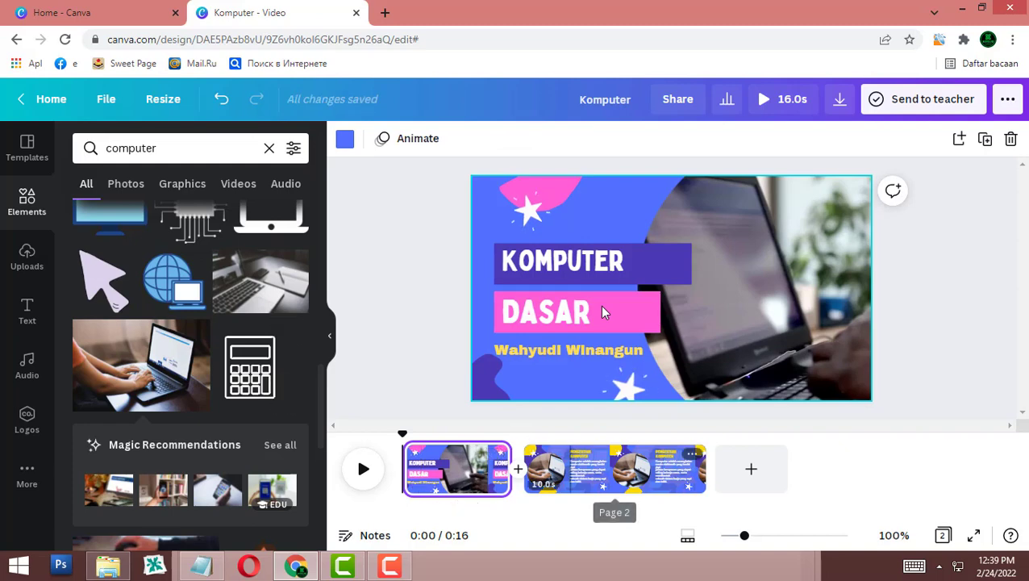
left_click(615, 470)
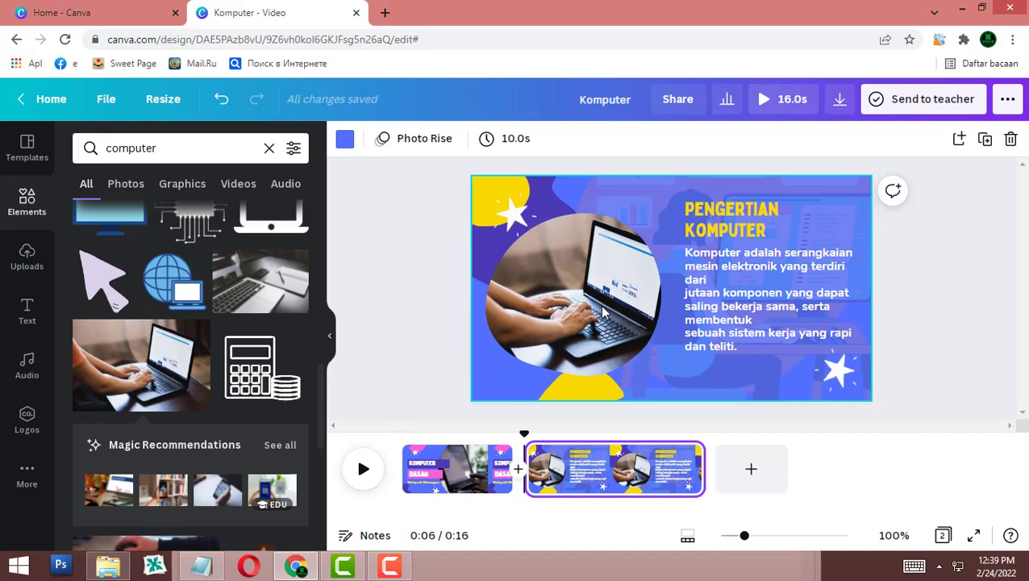
left_click(783, 100)
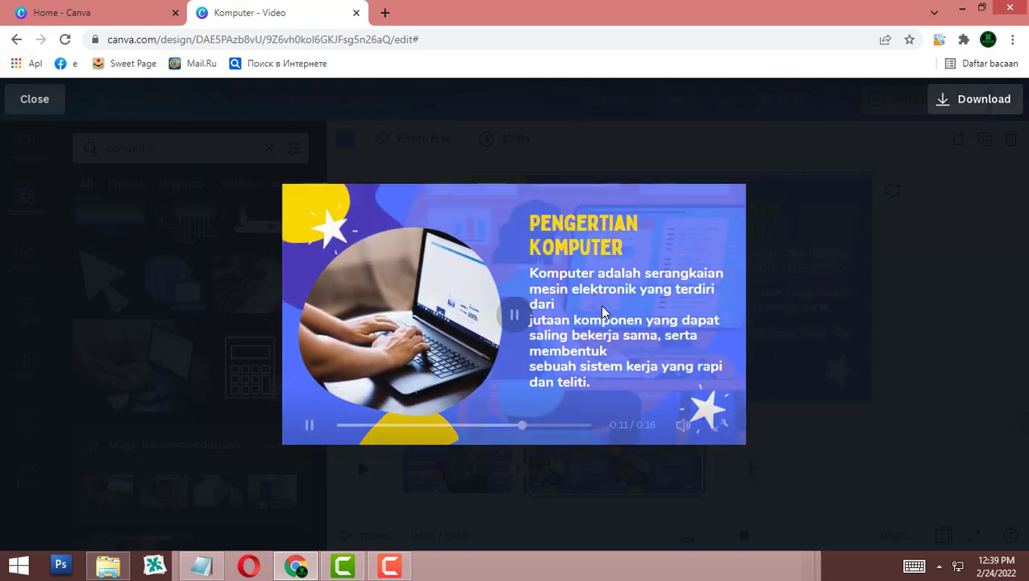
key("Escape")
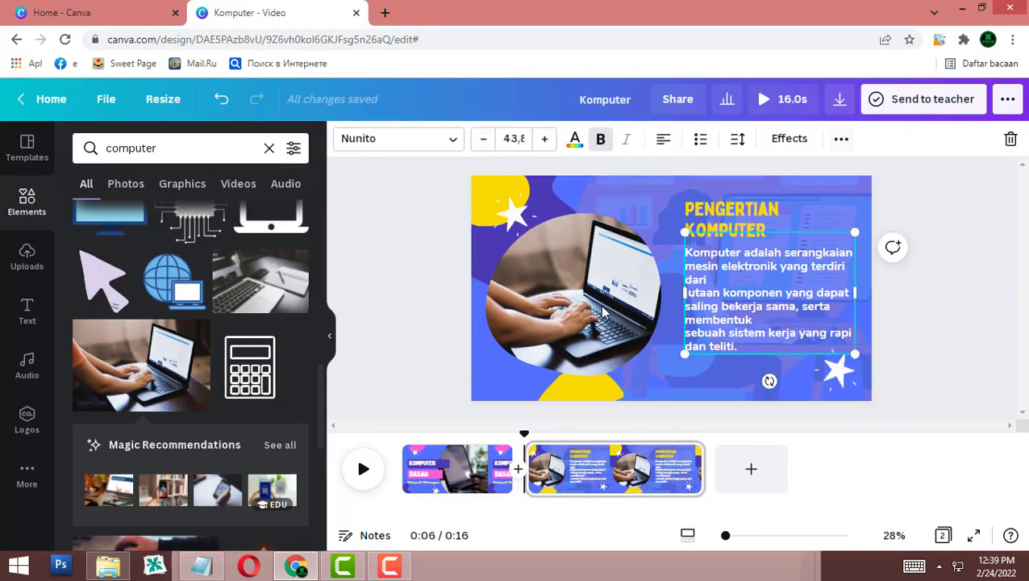
Apply the Shift text animation to the definition text on the PENGERTIAN KOMPUTER page
left_click(842, 138)
left_click(584, 175)
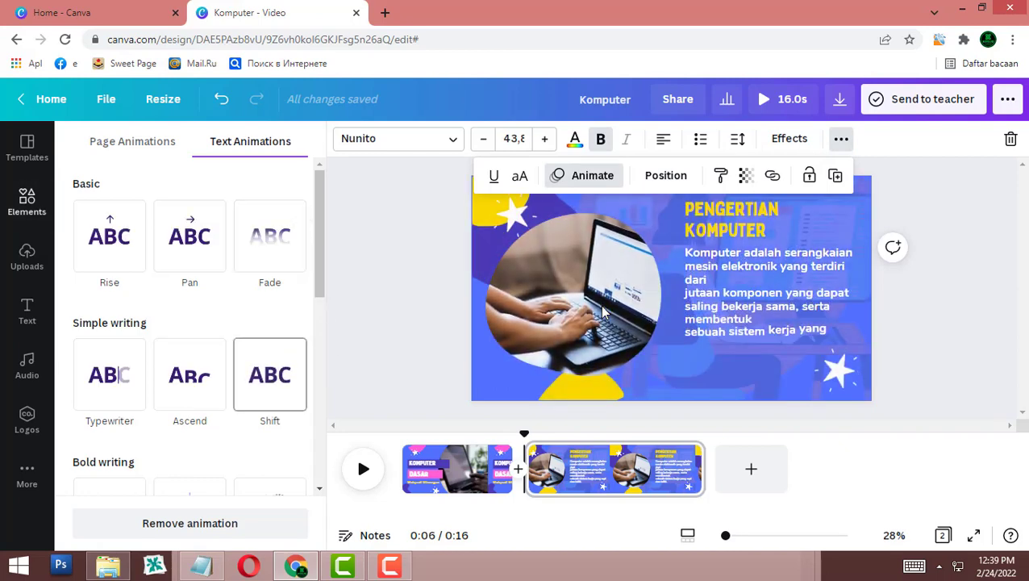
left_click(270, 374)
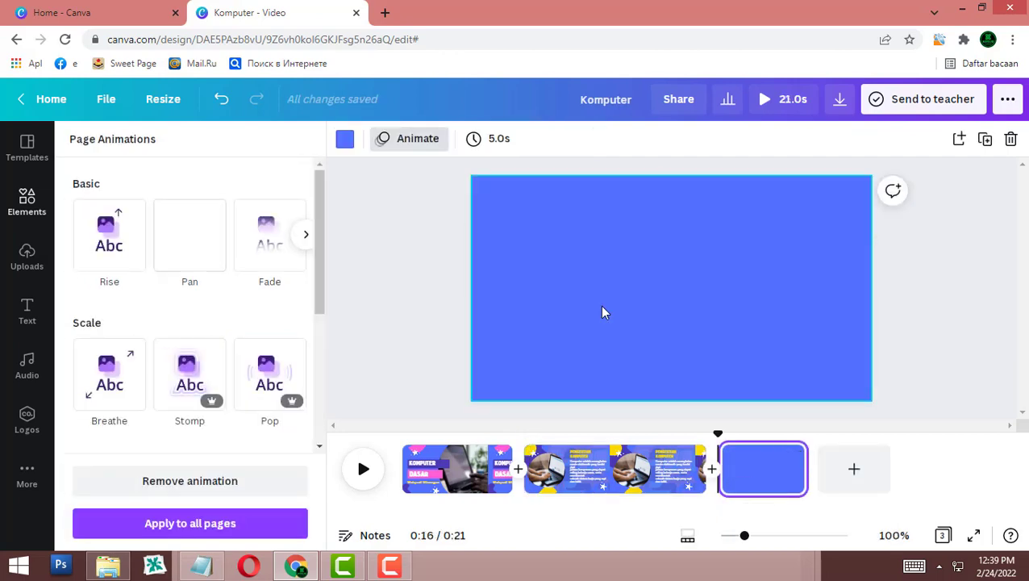
Apply the template's MAKASIH UDAH NONTON layout to the blank third page and delete the child video from its frame
left_click(601, 307)
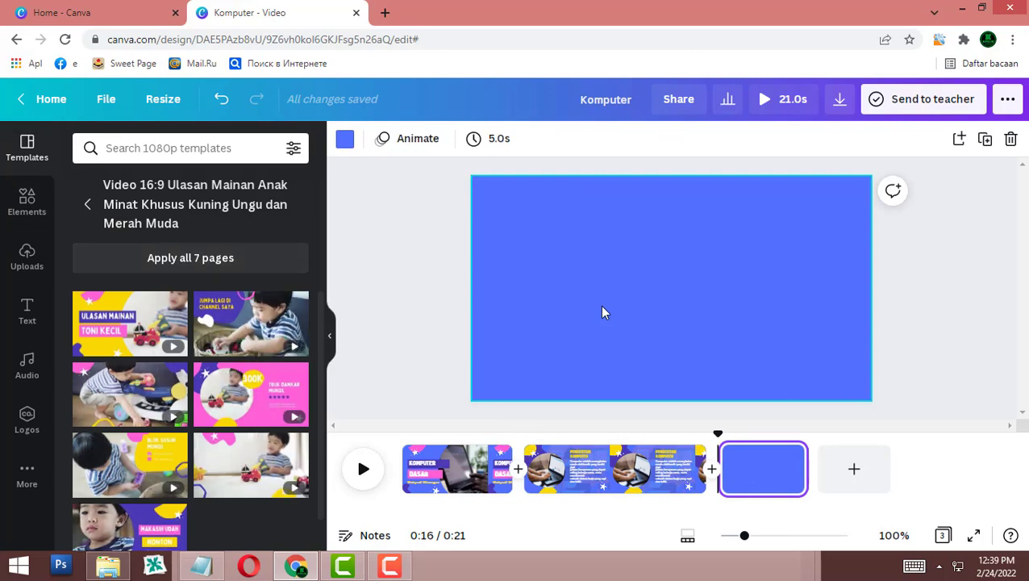
left_click(601, 307)
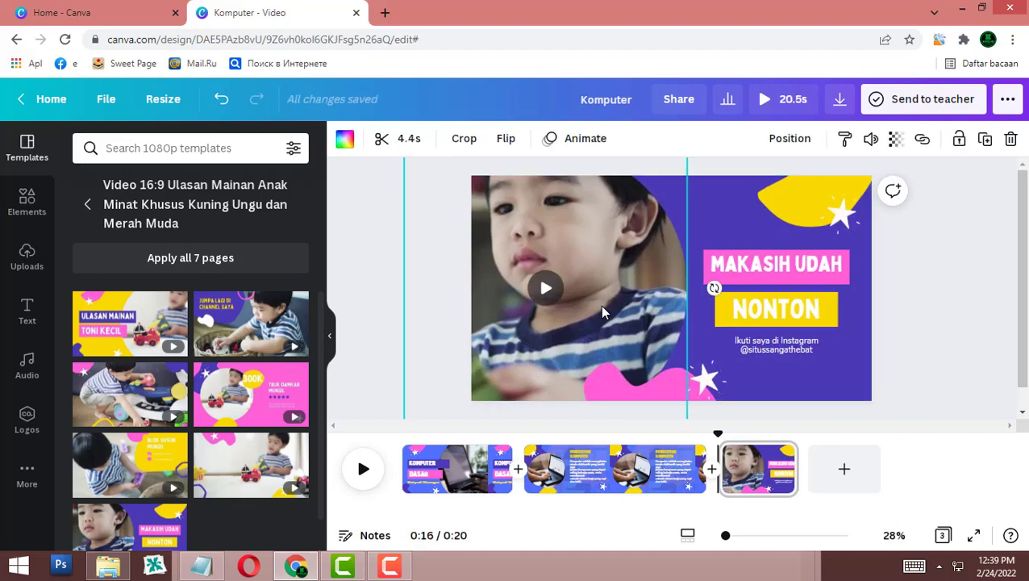
key("Delete")
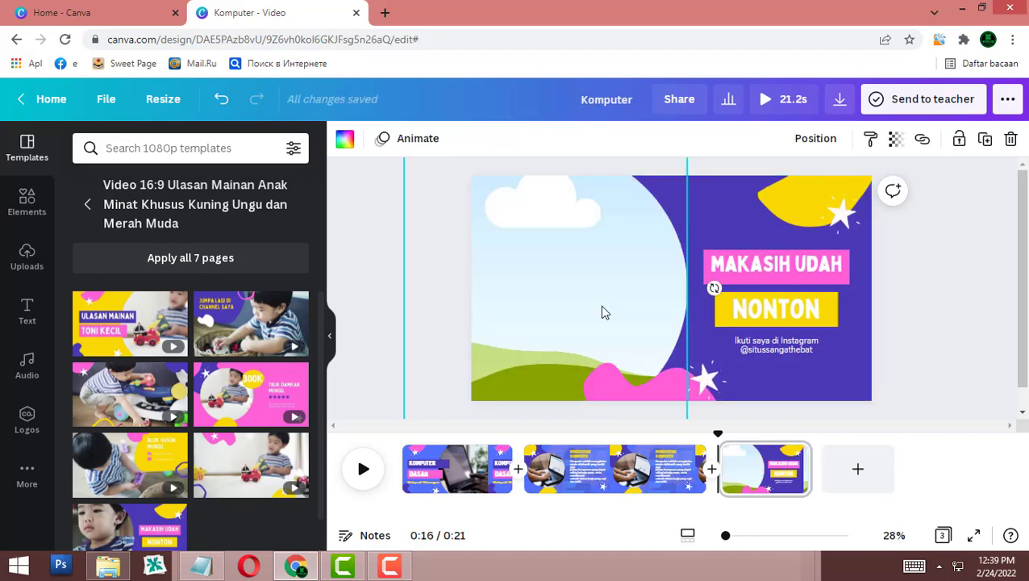
left_click(190, 148)
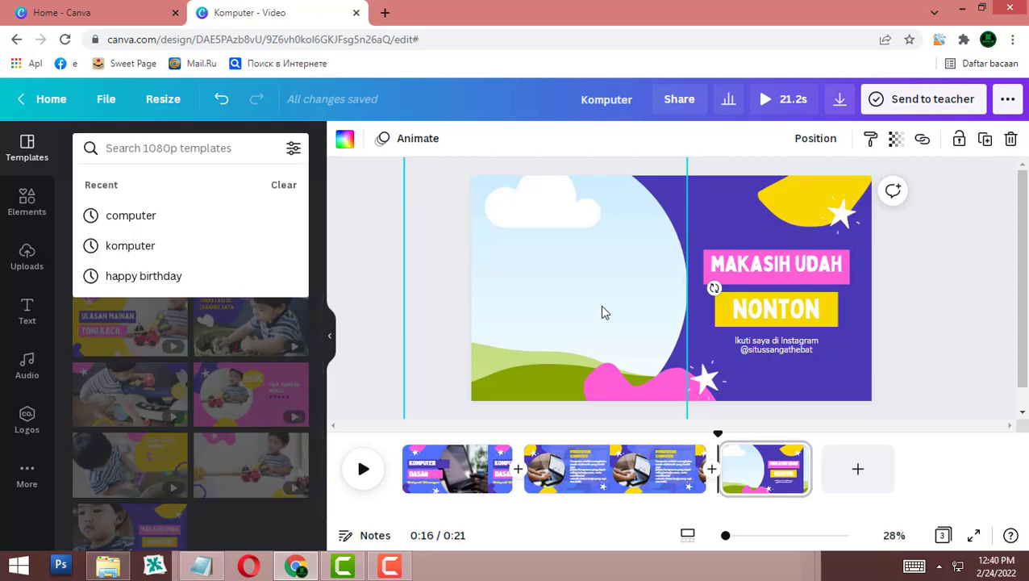
Switch to the komputer file in Notepad and copy the Komponen Komputer heading with its Hardware, Software and Brainware list
left_click(202, 566)
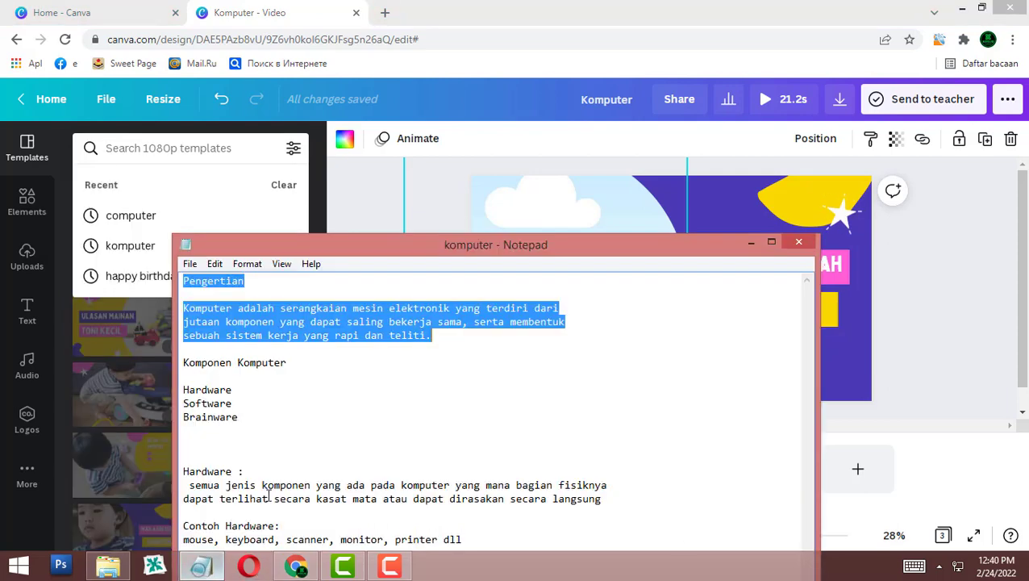
left_click(368, 412)
left_click_drag(257, 425, 181, 364)
key("ctrl+c")
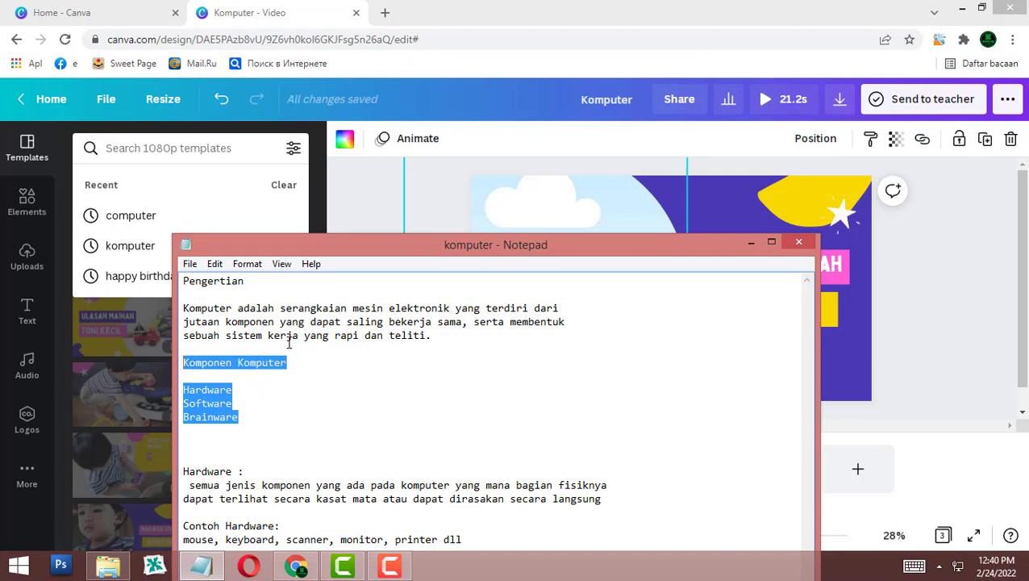
Return to Canva and ungroup the MAKASIH UDAH NONTON text block on the third page
key("alt+Tab")
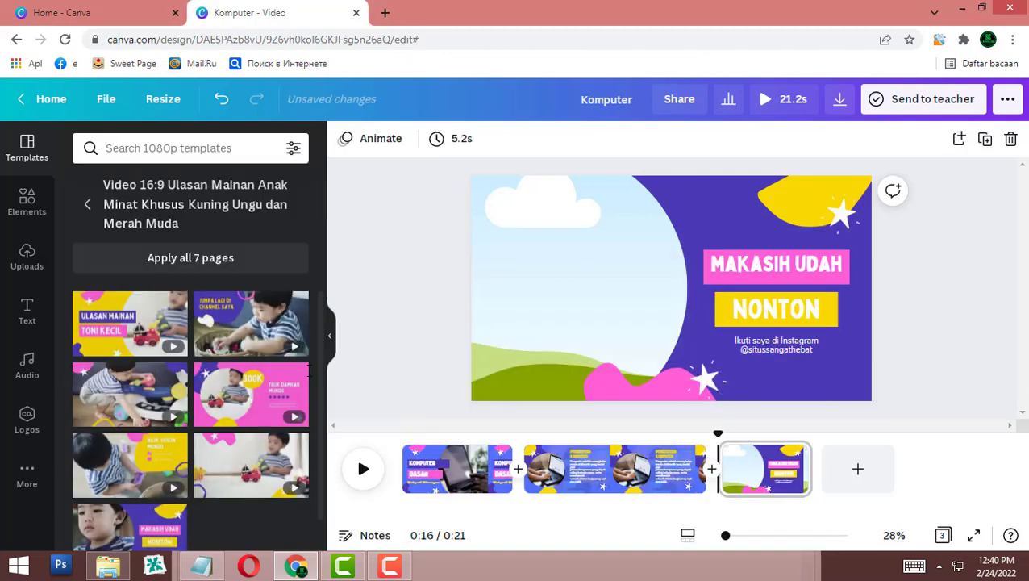
left_click(776, 264)
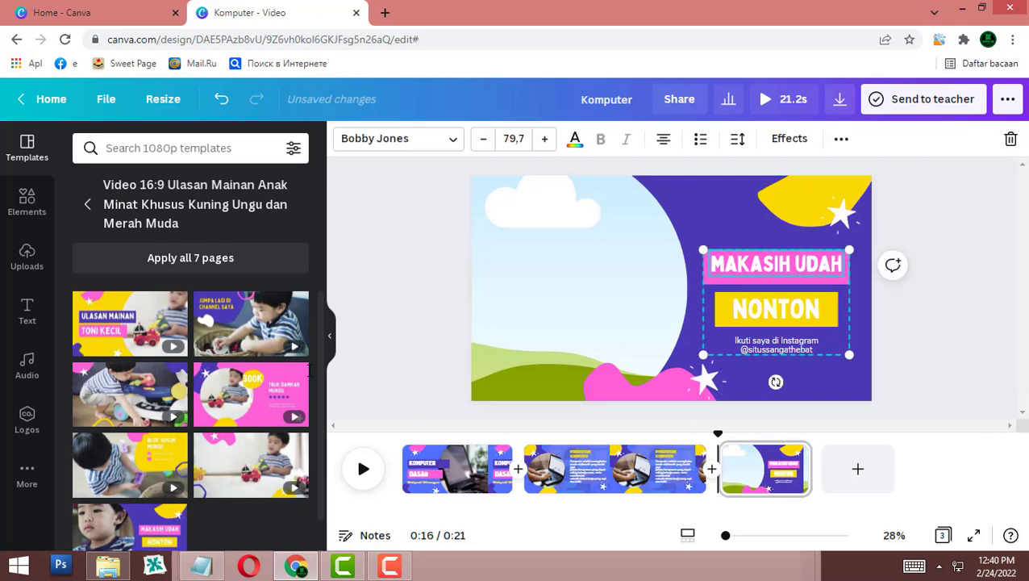
left_click(841, 139)
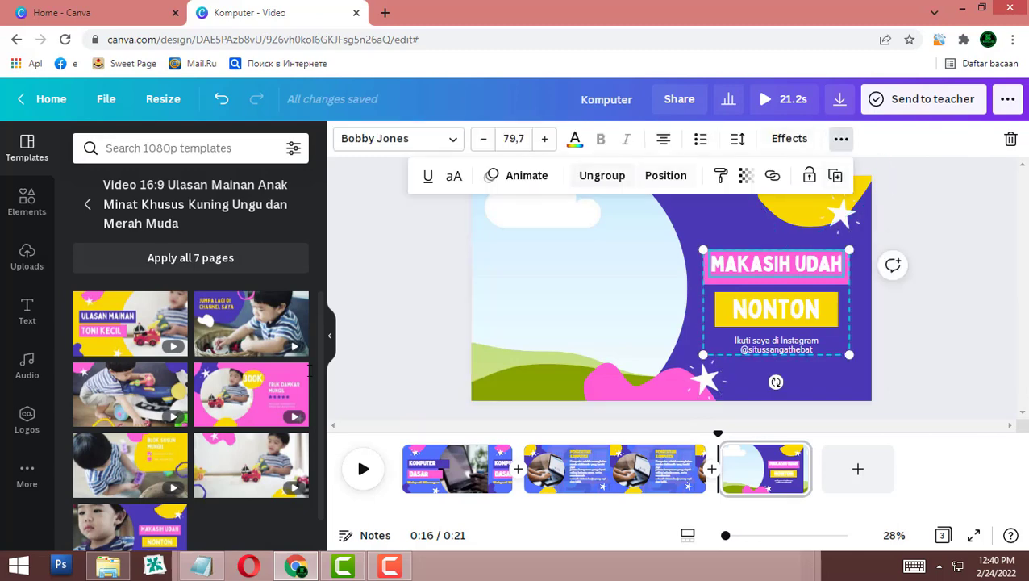
left_click(602, 175)
left_click(928, 279)
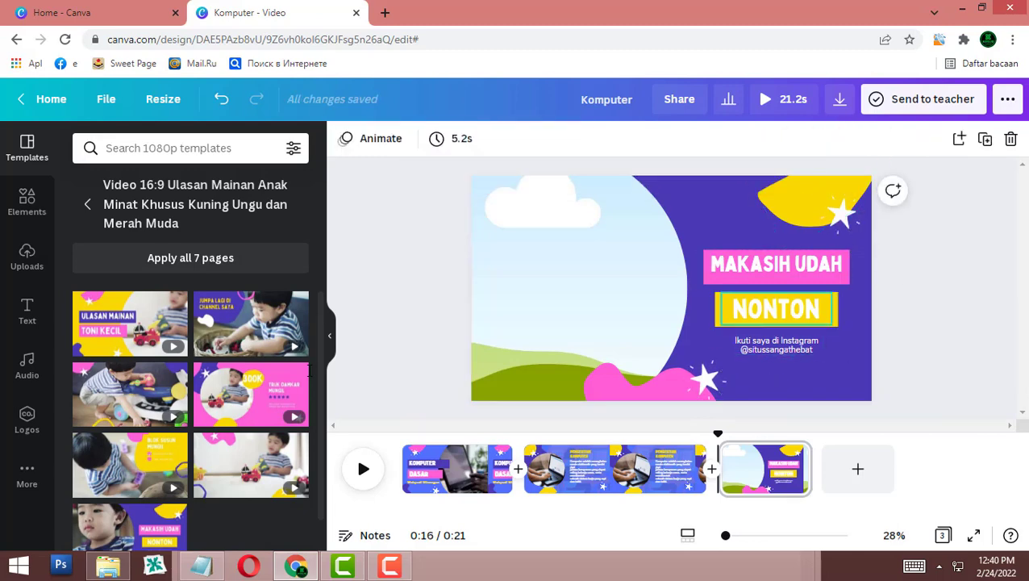
Delete the NONTON text with its yellow box and replace the Instagram caption with the copied Komponen Komputer text
left_click(776, 309)
key("Delete")
left_click(776, 309)
key("Delete")
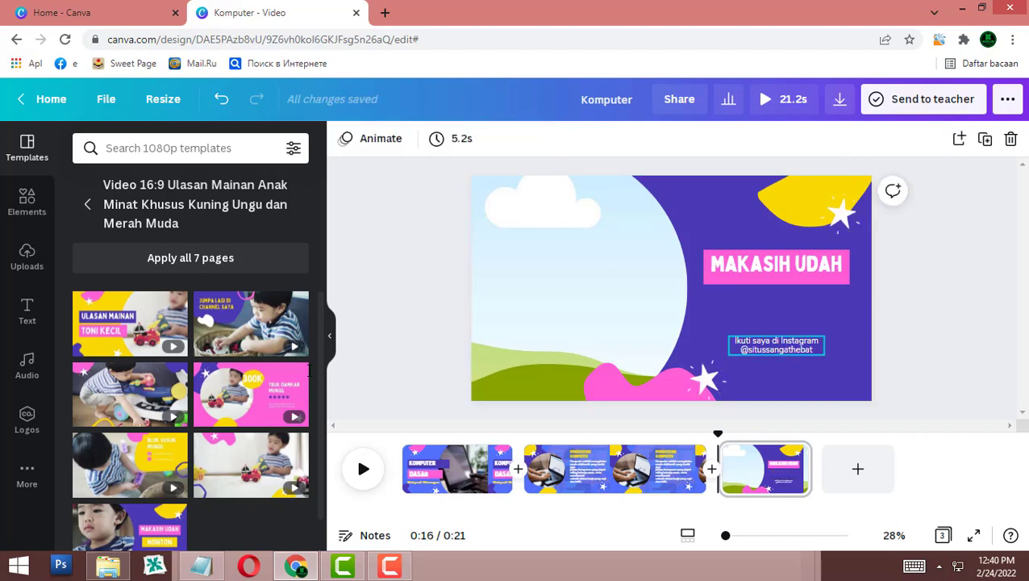
left_click(776, 345)
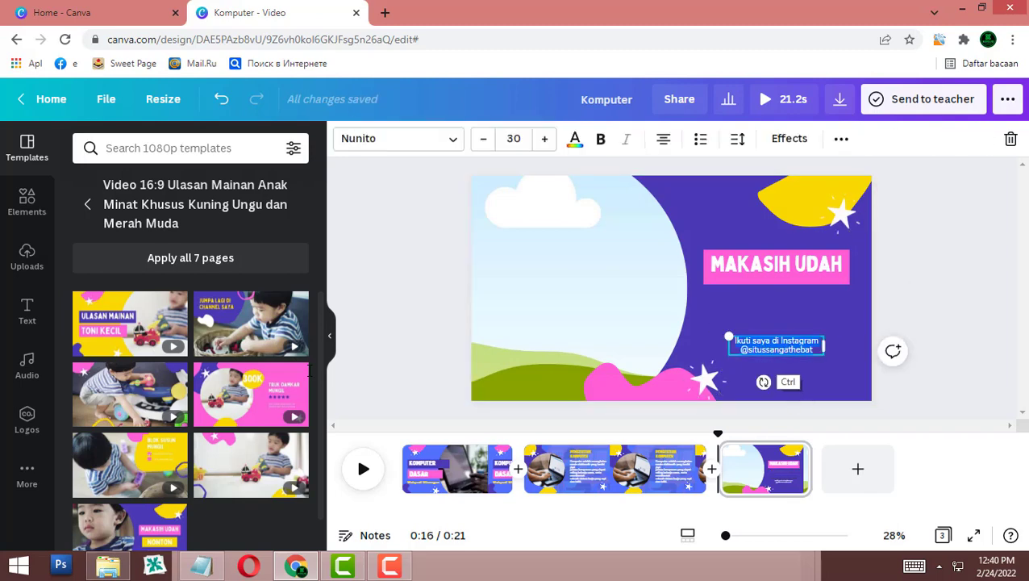
key("ctrl+v")
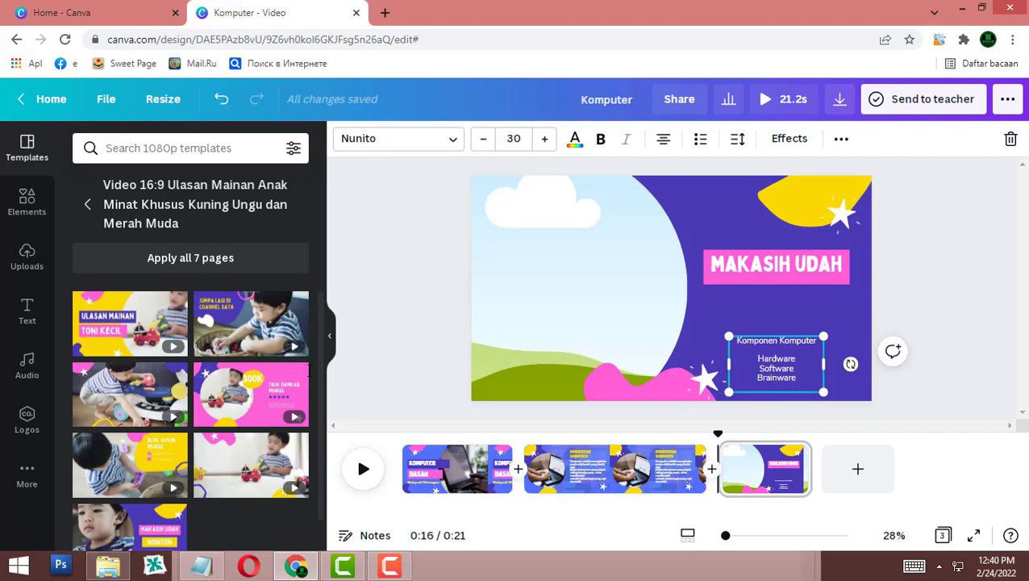
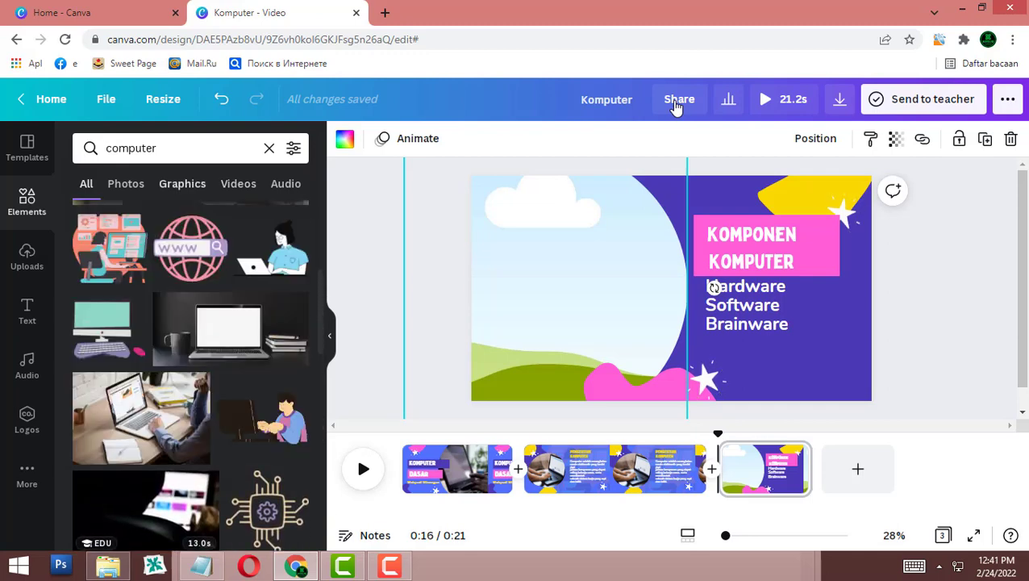
Add the desktop computer graphic with blue screen and keyboard from the computer graphics results to the third page
left_click(182, 183)
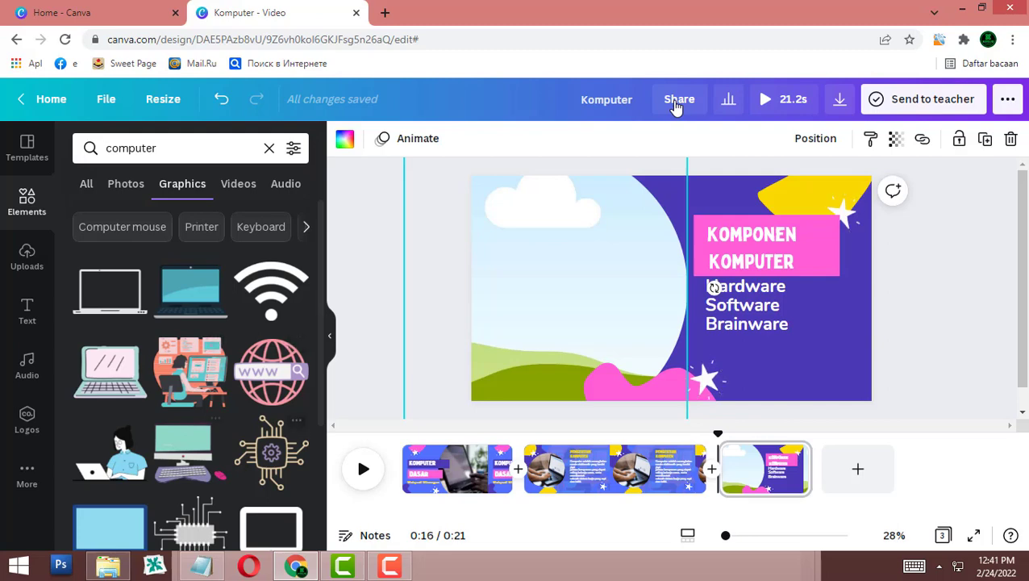
scroll(190, 347, "down", 3)
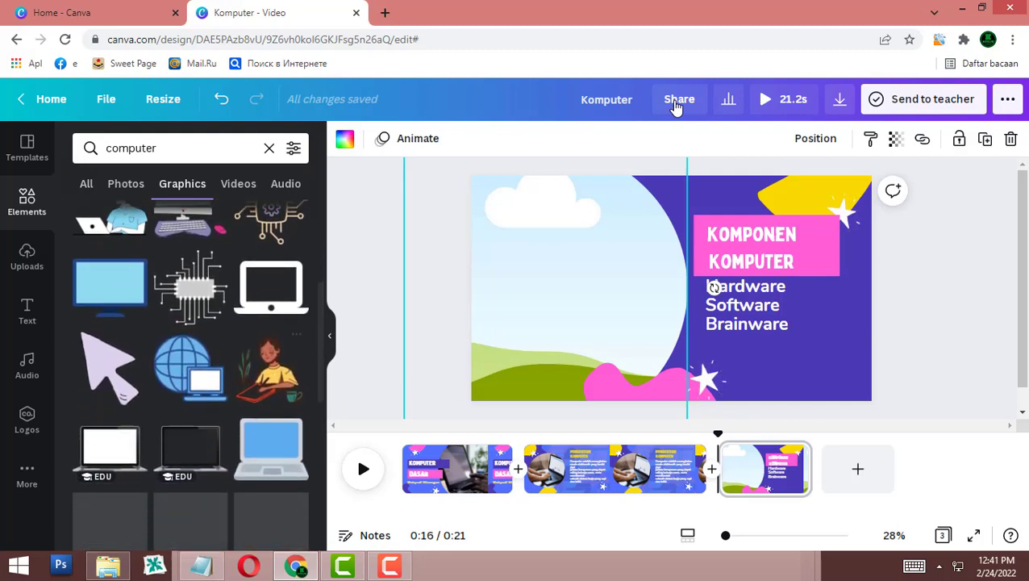
scroll(190, 347, "down", 3)
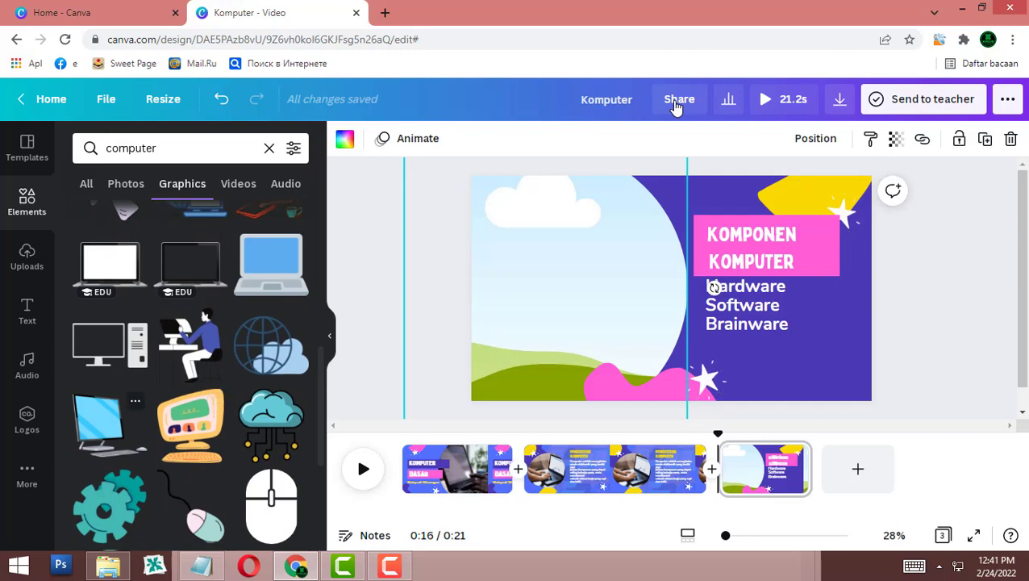
left_click(105, 423)
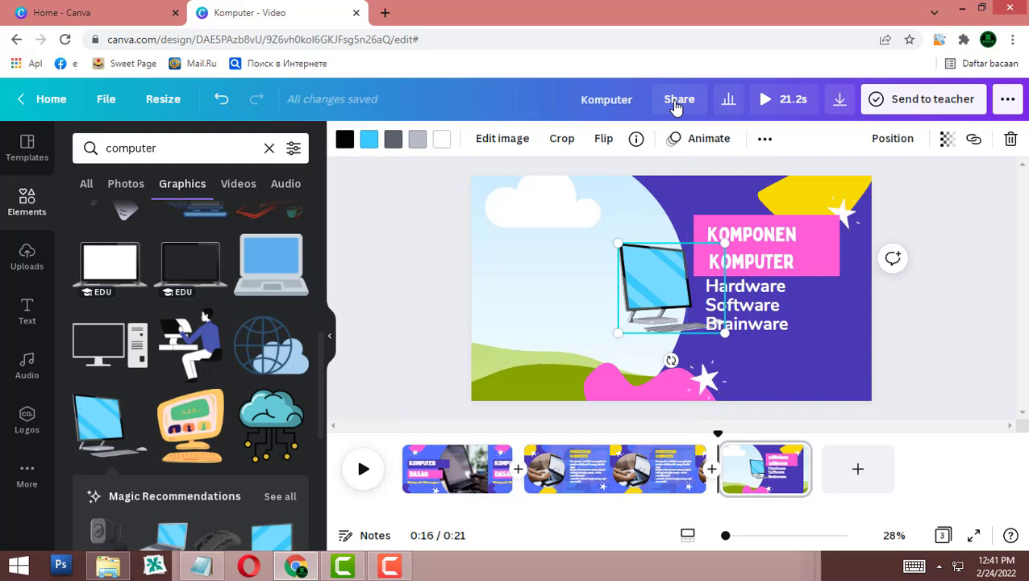
Delete the empty landscape frame, then enlarge the desktop computer graphic and place it beside the KOMPONEN KOMPUTER heading on the page's left half
left_click(549, 282)
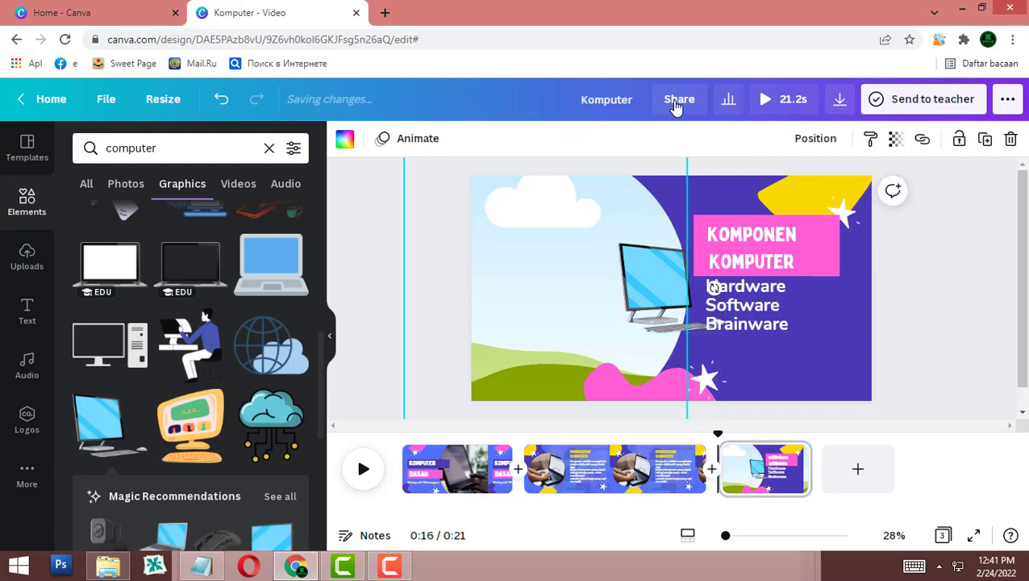
key("Delete")
left_click(657, 282)
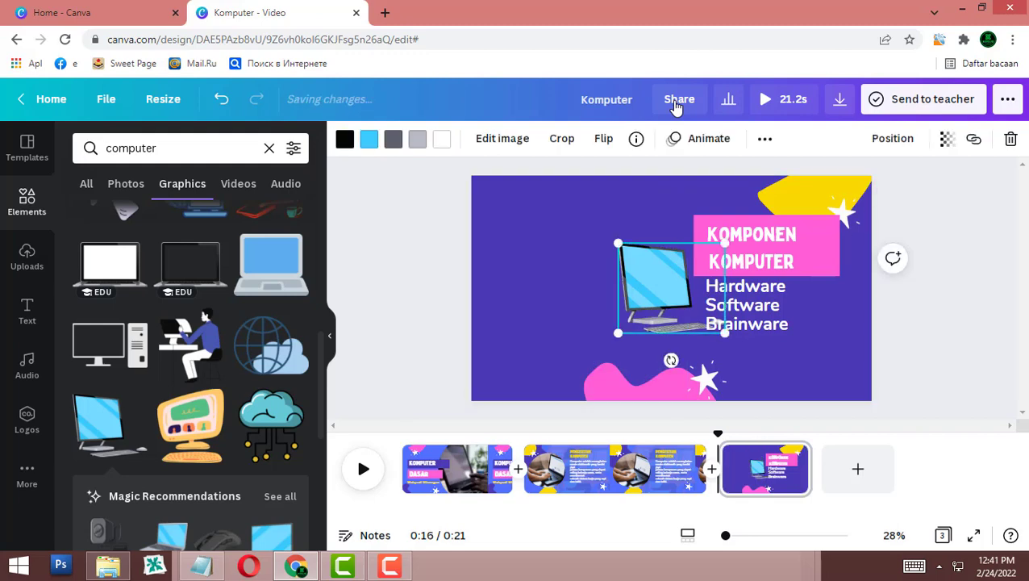
left_click_drag(619, 333, 516, 419)
mouse_move(622, 330)
left_mouse_down()
mouse_move(578, 256)
mouse_move(590, 275)
left_mouse_up()
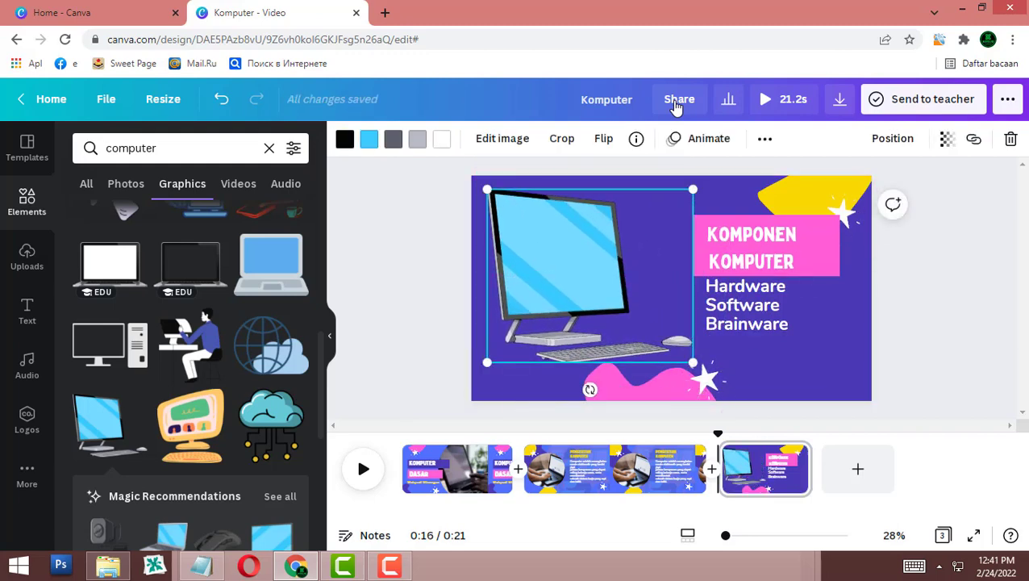
Move the pink blob to the page's lower-left corner and the lower white star to the monitor's upper-right corner
left_click(919, 323)
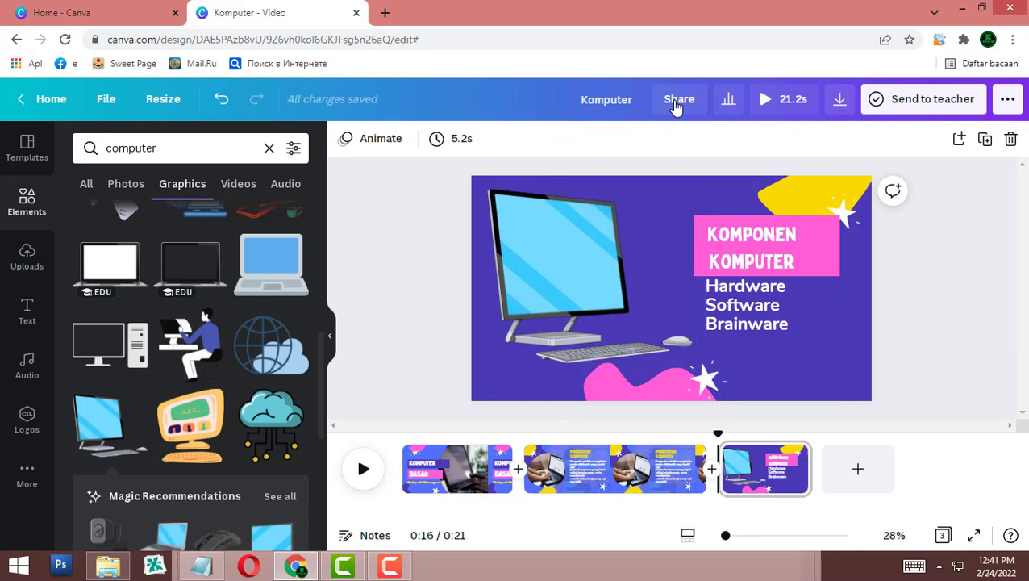
left_click(669, 363)
left_click_drag(645, 385, 508, 381)
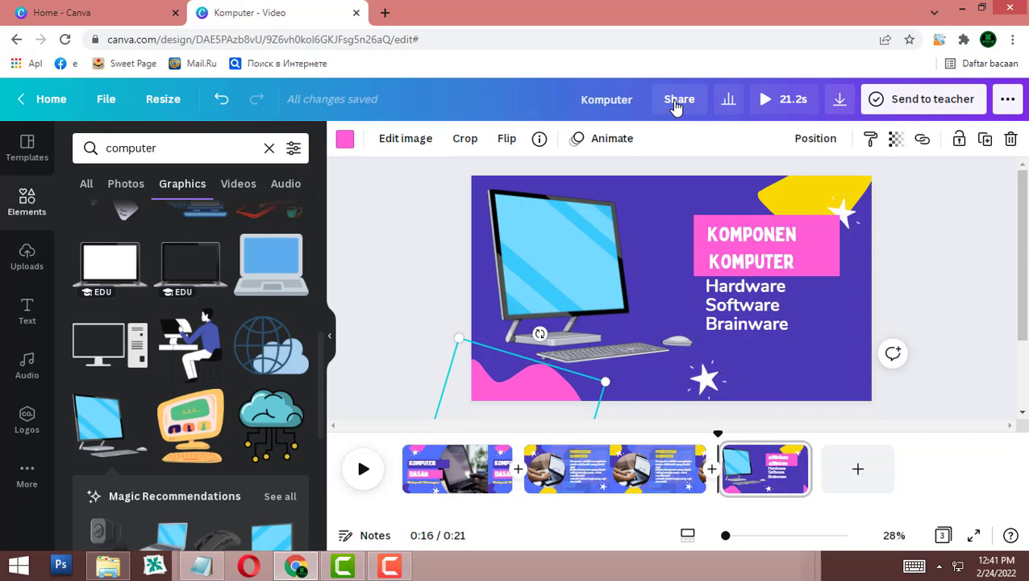
left_click_drag(705, 380, 615, 197)
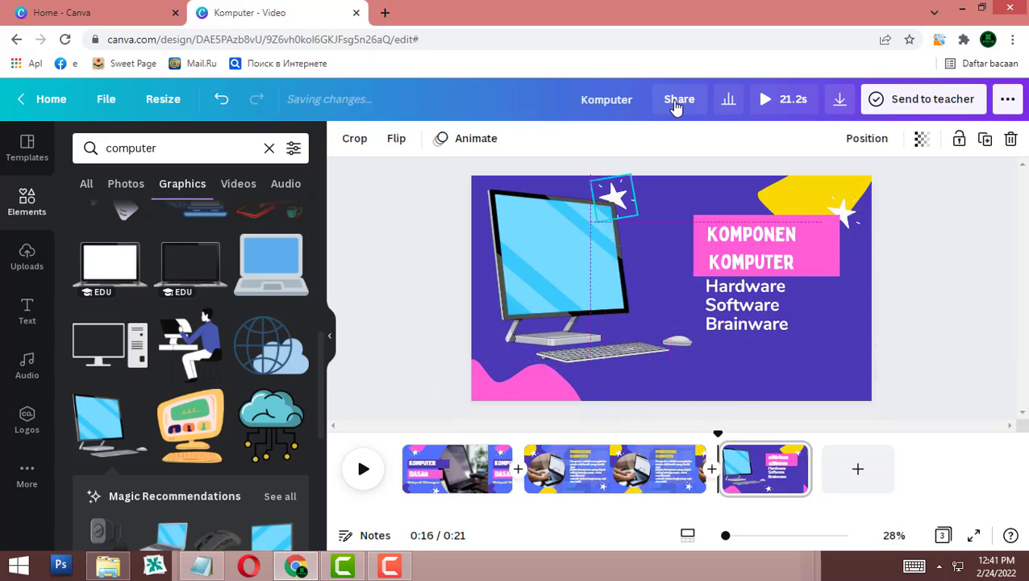
Recolor the pink blob in the page's lower-left corner to light yellow
left_click(528, 383)
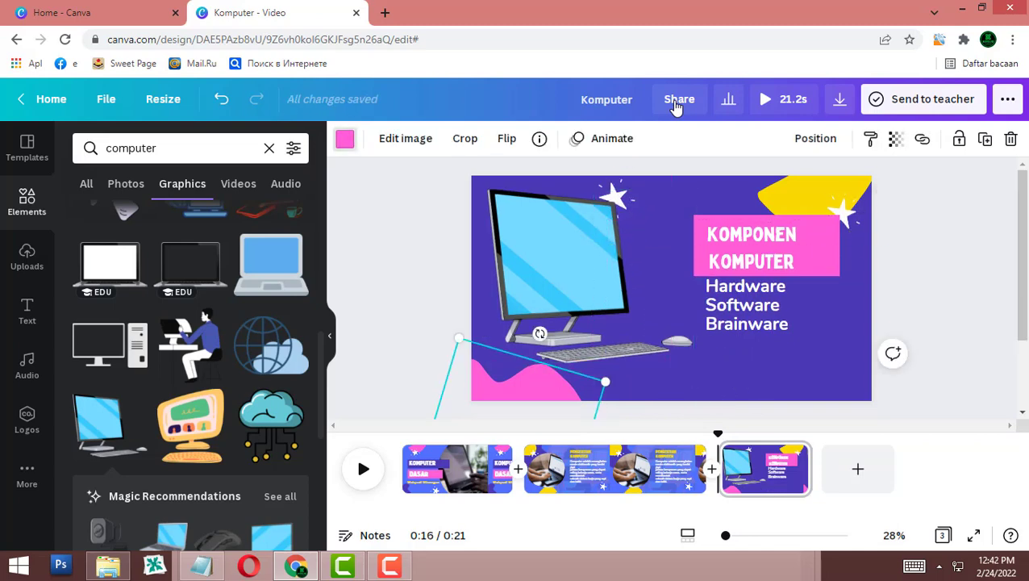
left_click(345, 138)
left_click(170, 299)
left_click(345, 138)
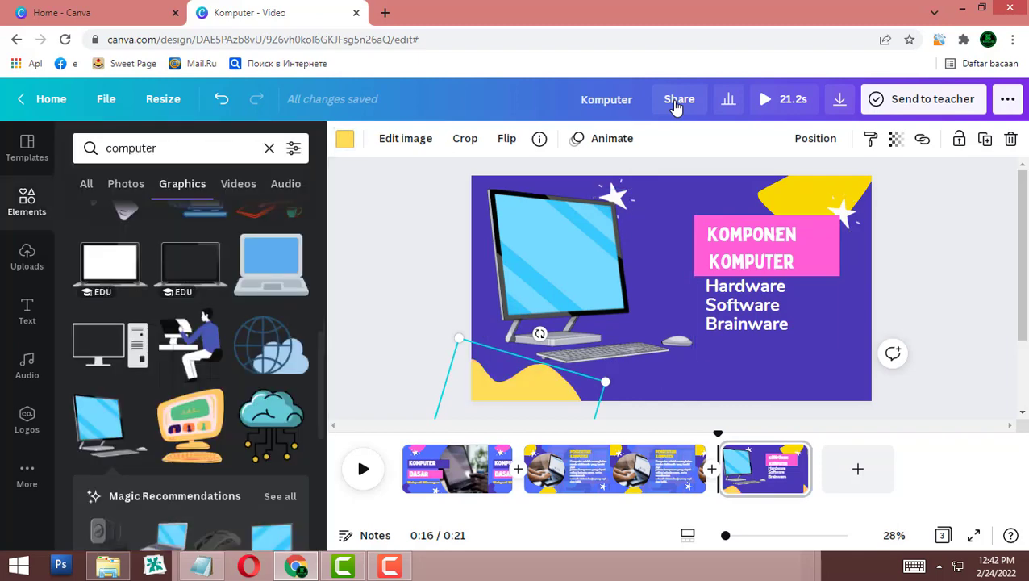
key("Escape")
Shift the desktop computer graphic slightly down and to the right, clear of the star beside the monitor
left_click(589, 275)
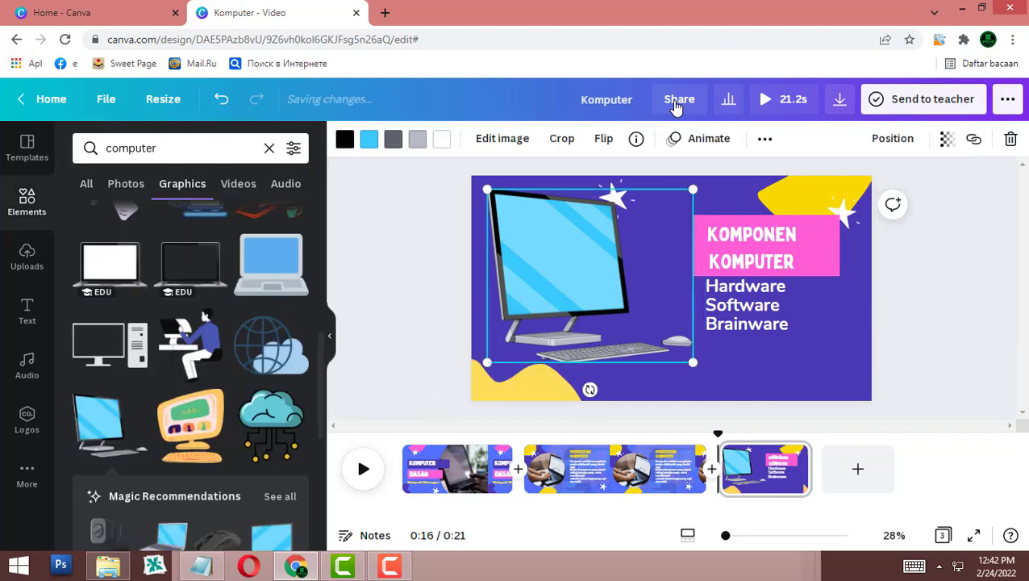
left_click_drag(589, 274, 597, 287)
key("Escape")
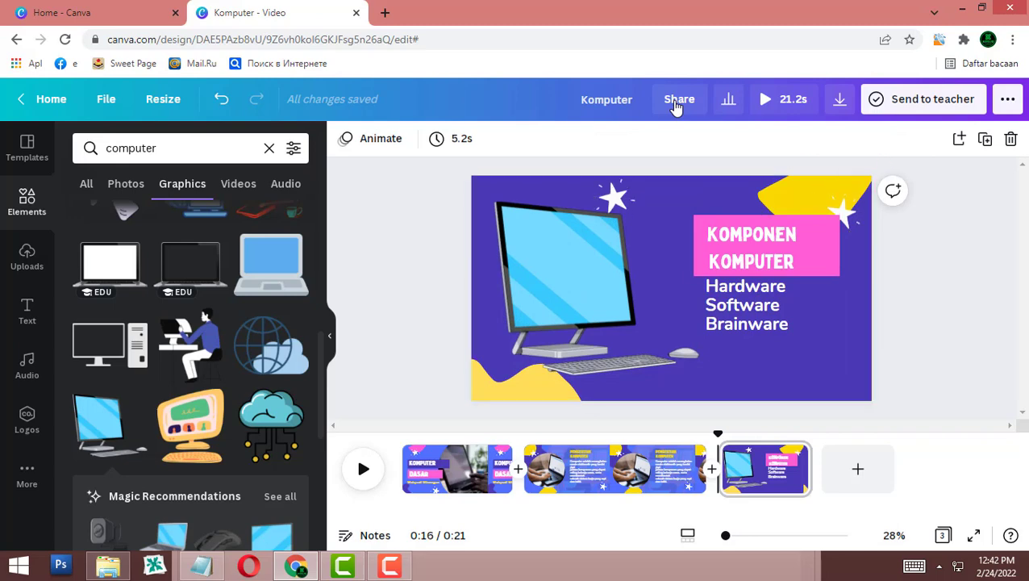
Apply the Pop page animation to the KOMPONEN KOMPUTER page
left_click(371, 139)
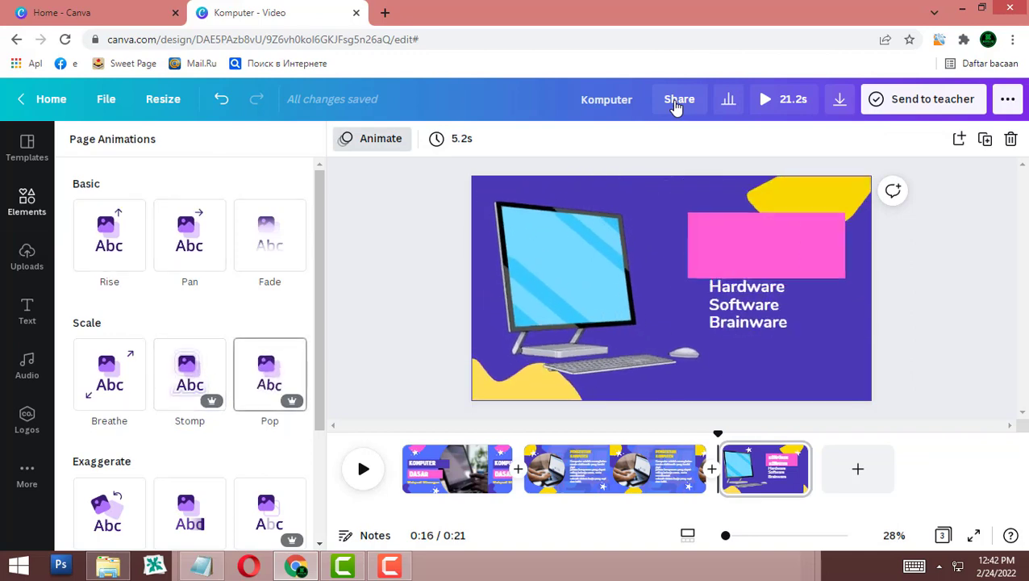
left_click(269, 374)
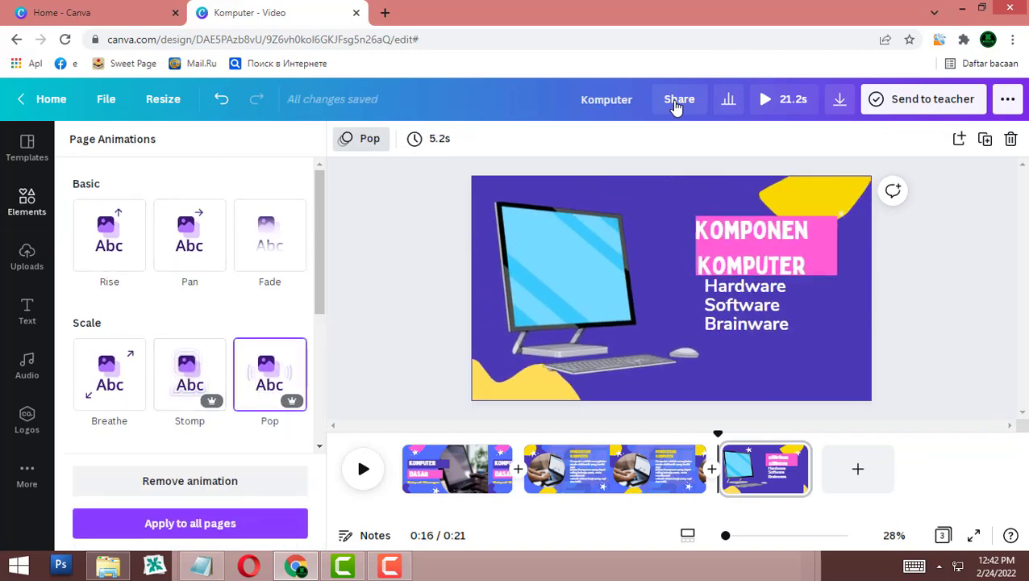
left_click(399, 291)
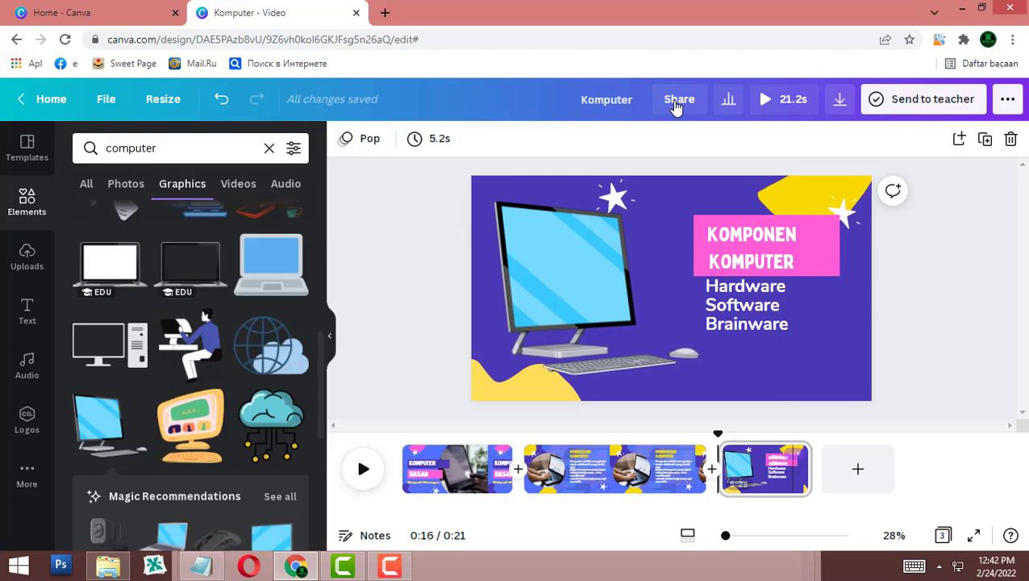
Set the KOMPONEN KOMPUTER page's timing to 7.0 seconds and preview the whole video
left_click(765, 467)
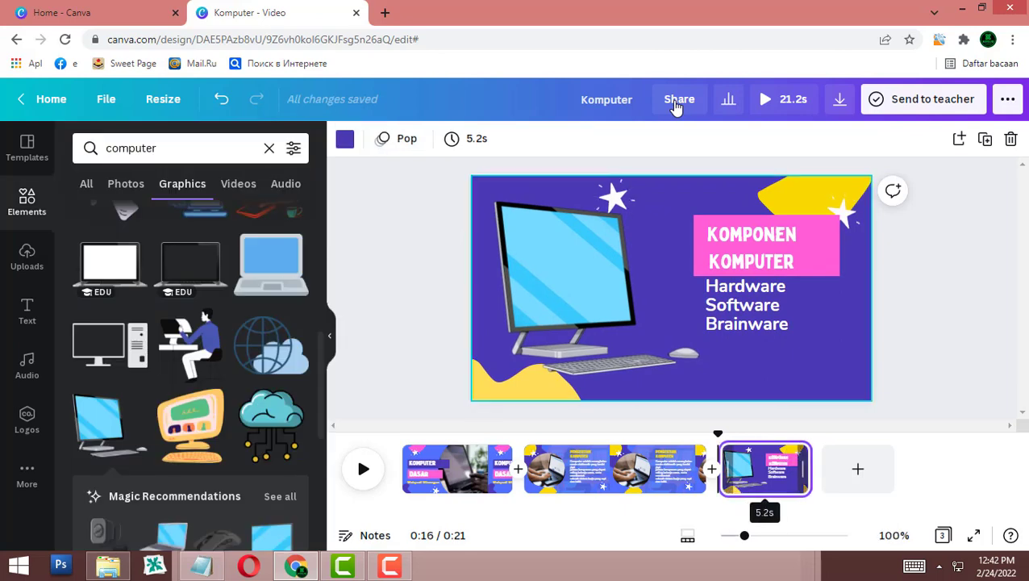
left_click_drag(805, 468, 849, 468)
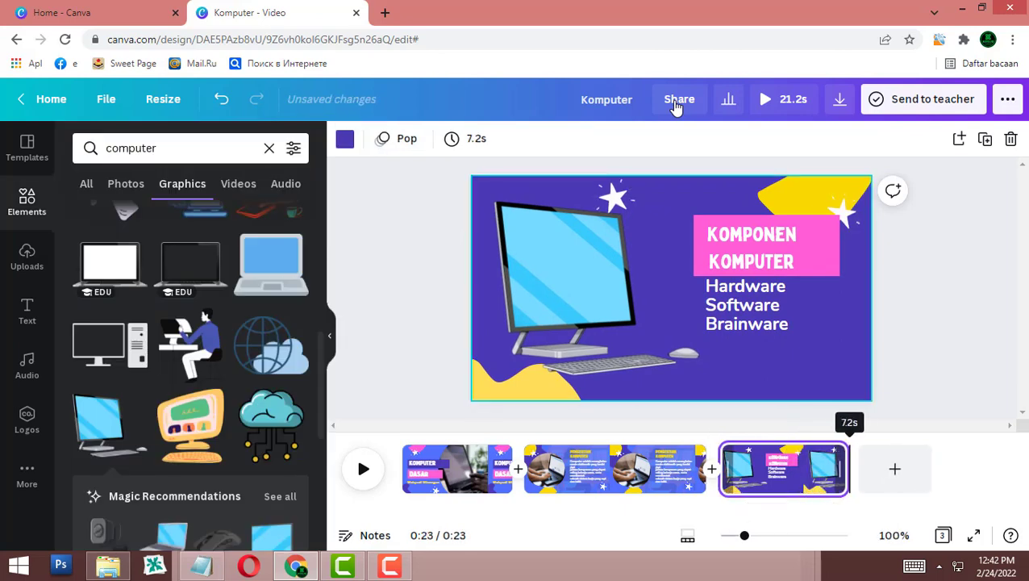
left_click(468, 138)
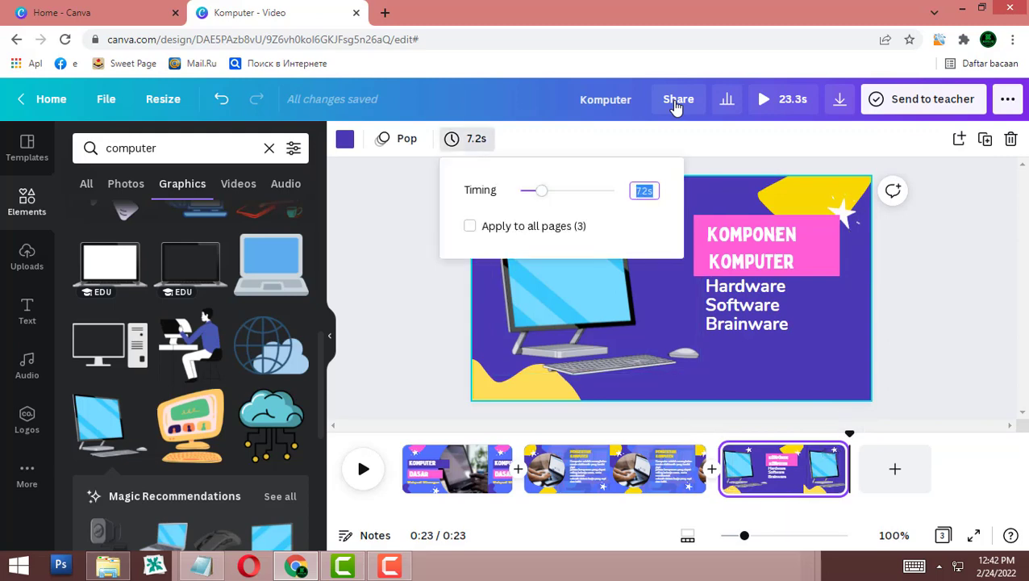
left_click(555, 191)
left_click(541, 190)
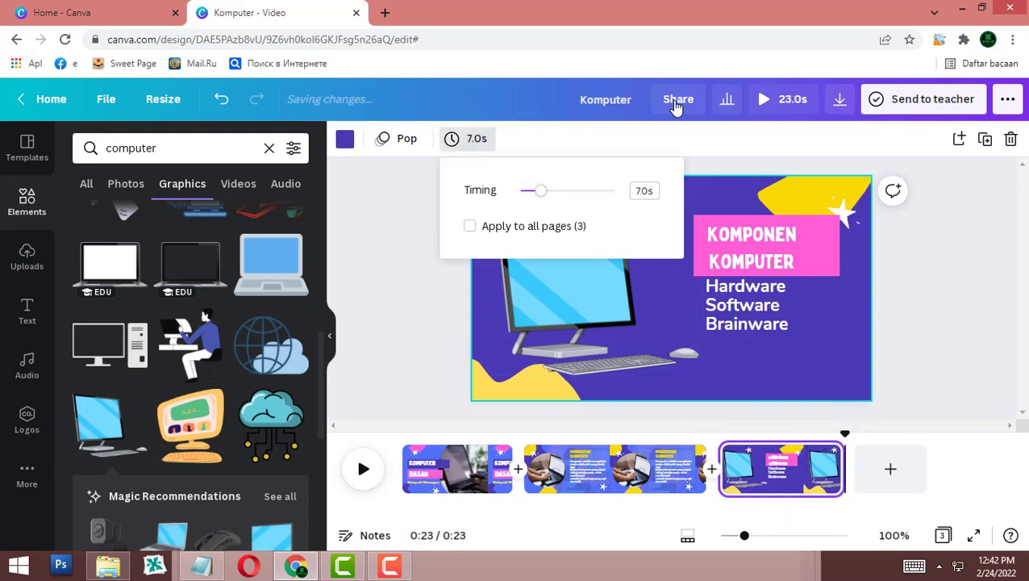
left_click(403, 299)
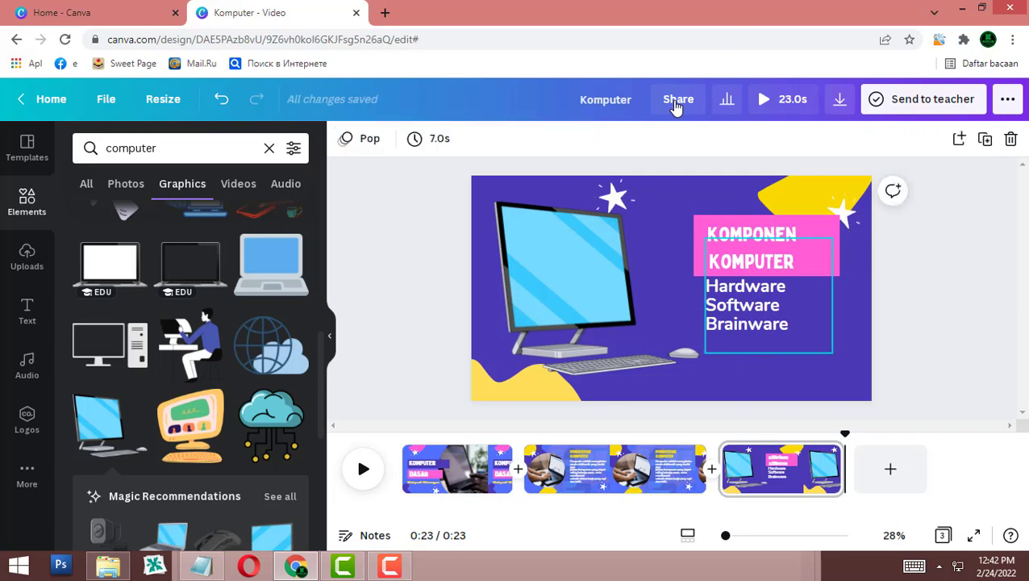
left_click(782, 99)
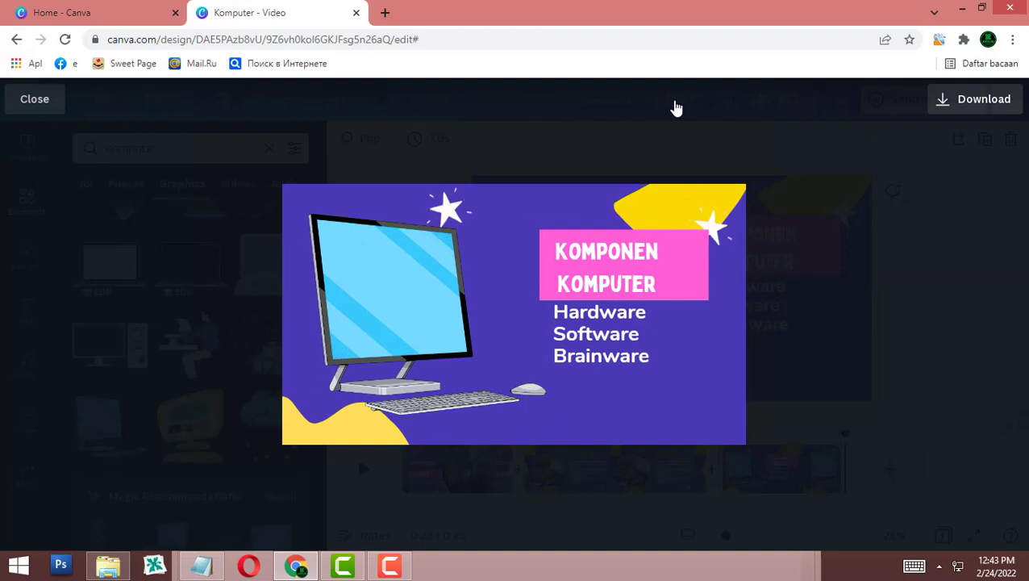
key("Escape")
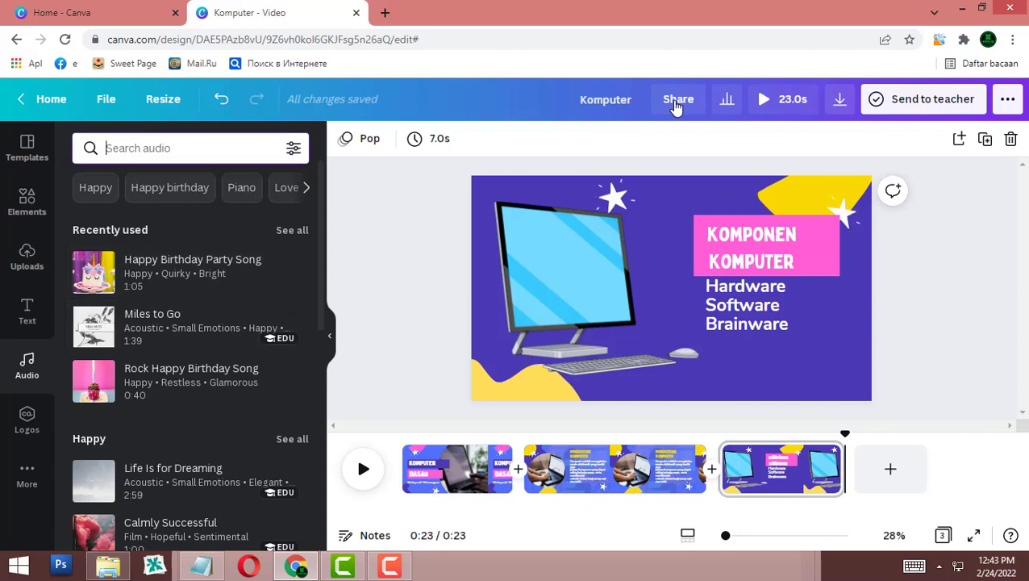
Search the audio library for "computer" and listen to Computer Sci Fi and Computer Beeps 3
type("comp")
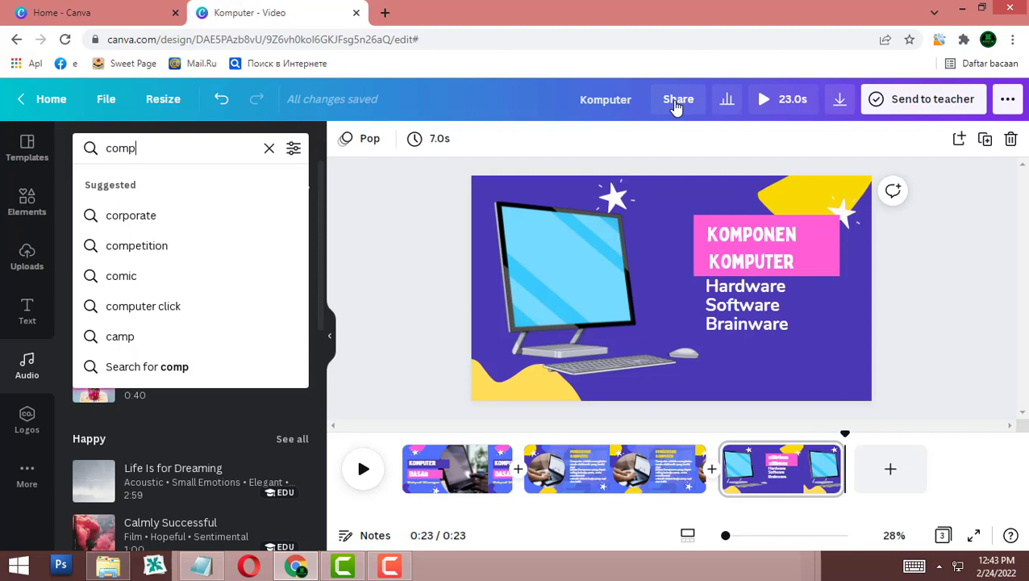
type("uter")
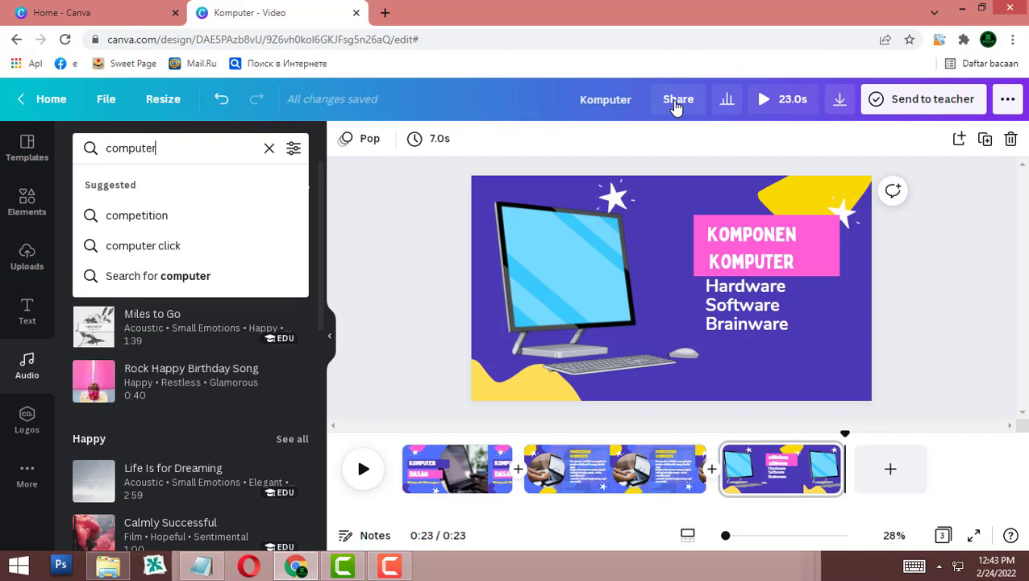
key("Return")
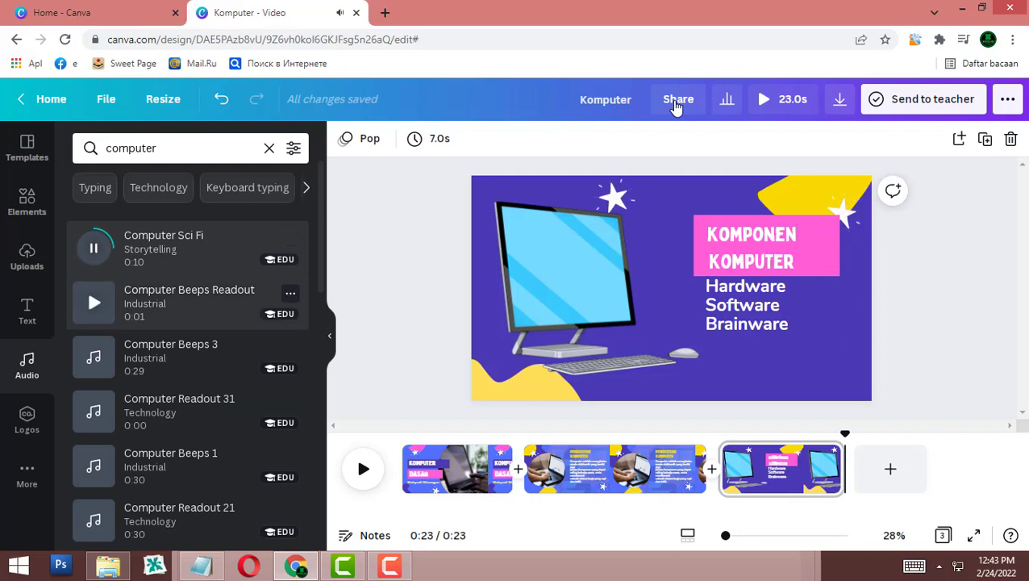
left_click(94, 356)
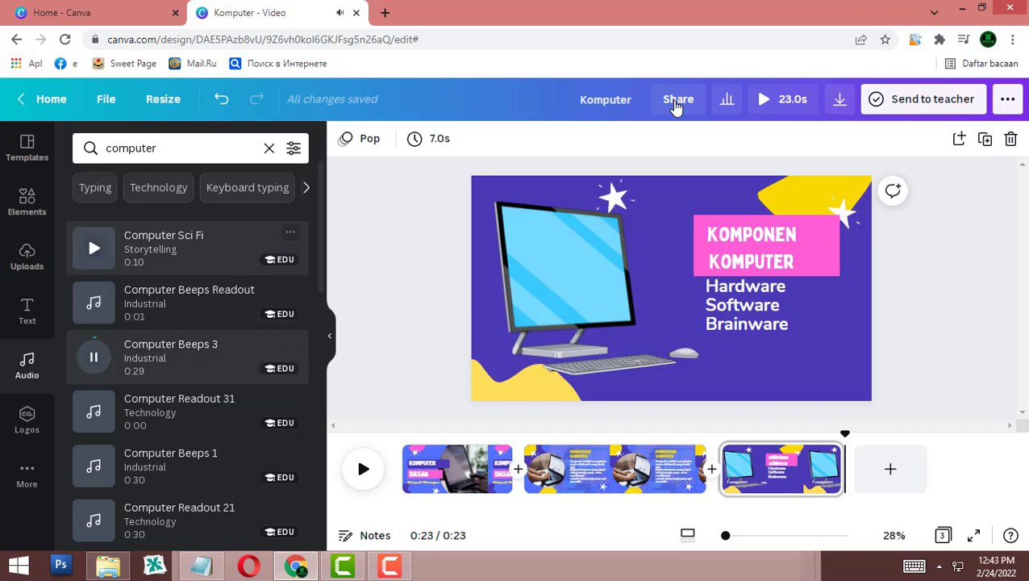
scroll(194, 355, "down", 6)
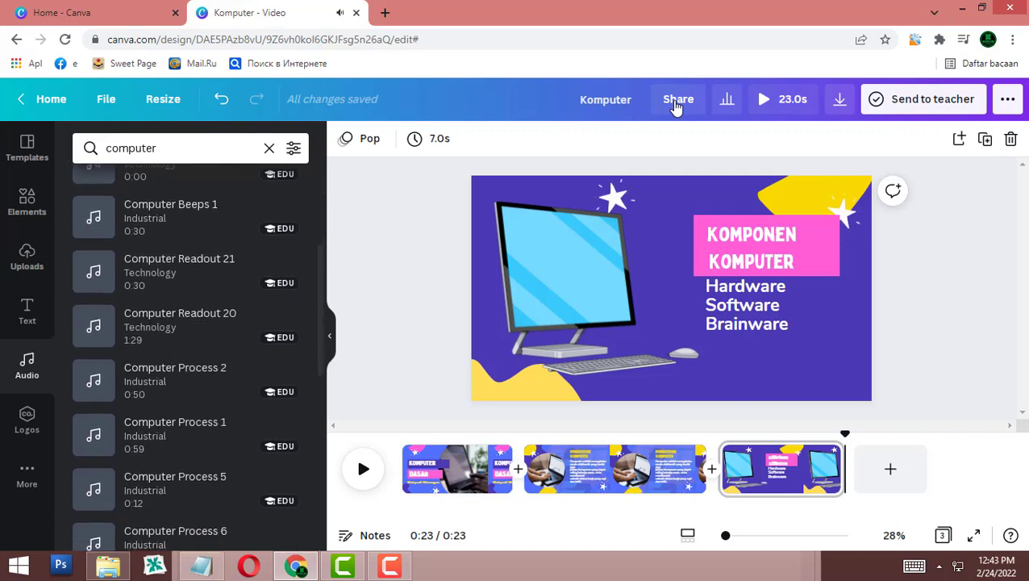
scroll(194, 355, "up", 8)
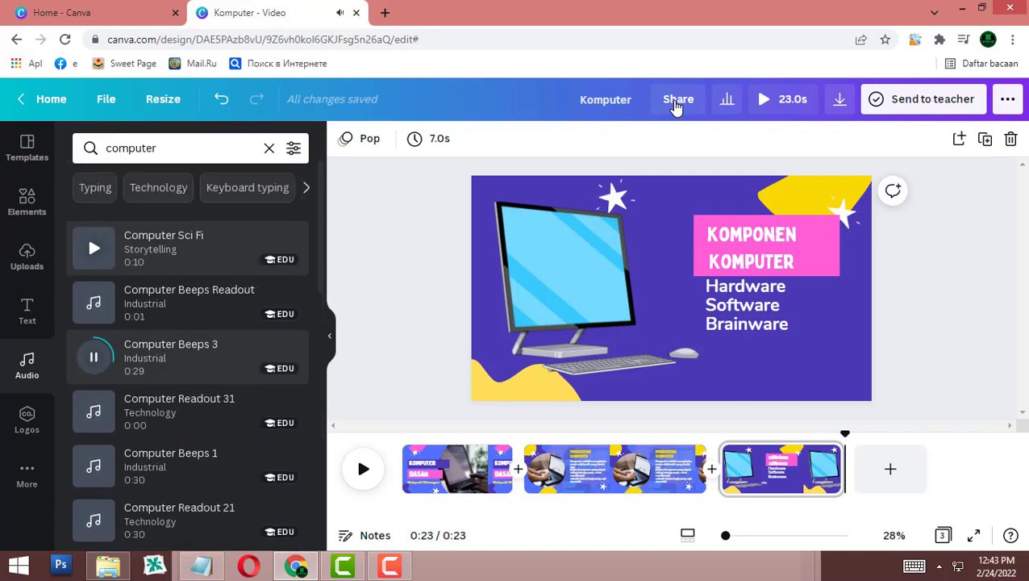
Search the audio for Technology and listen to Chaos Theory, Photocells and Technological Breakdown
left_click(158, 187)
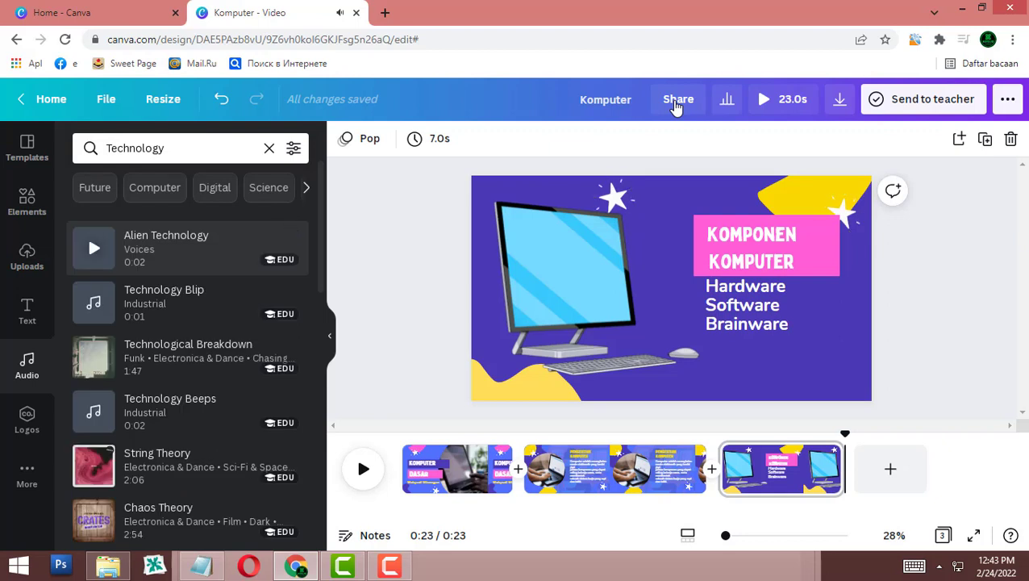
scroll(194, 355, "down", 2)
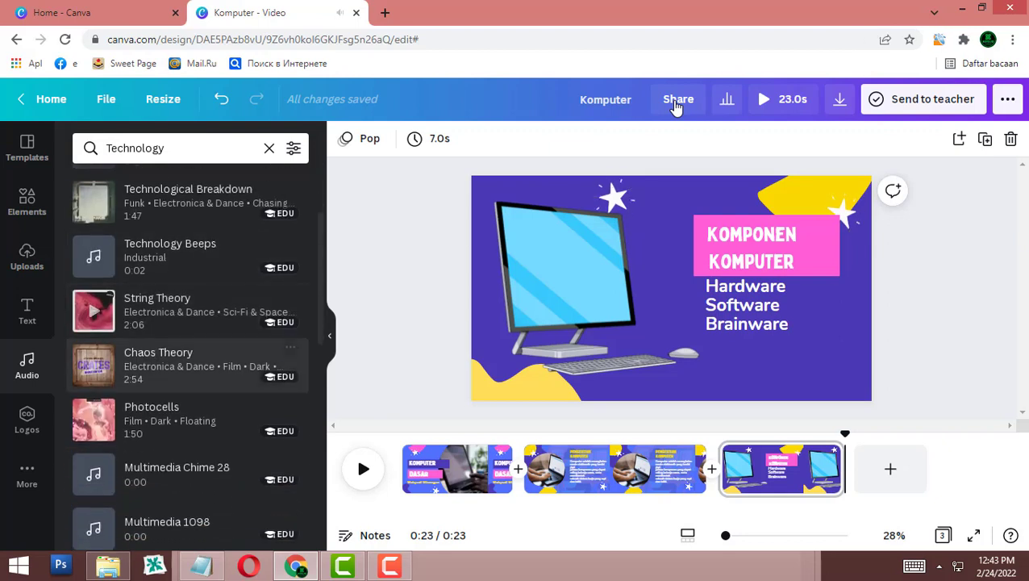
left_click(93, 365)
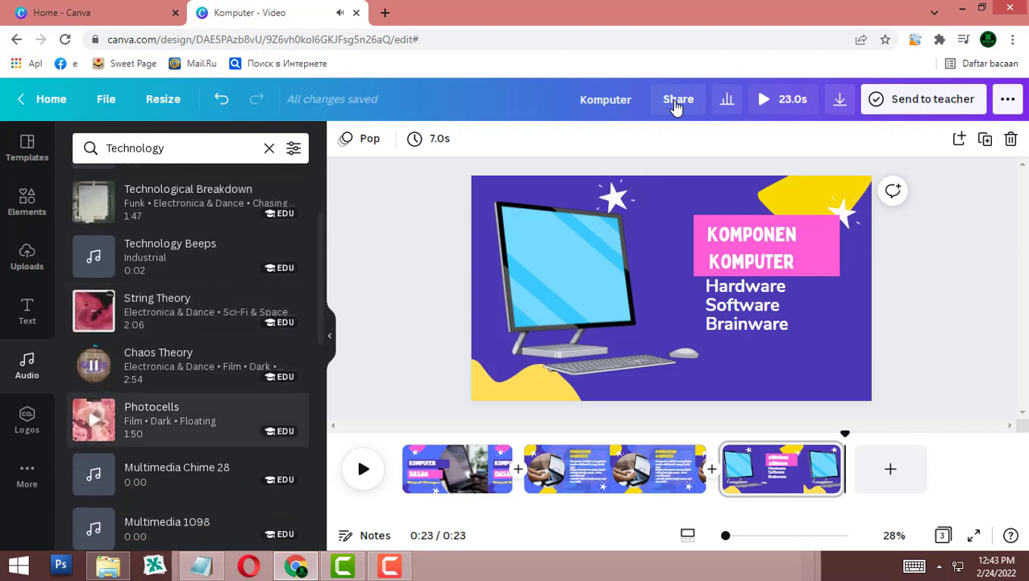
left_click(94, 420)
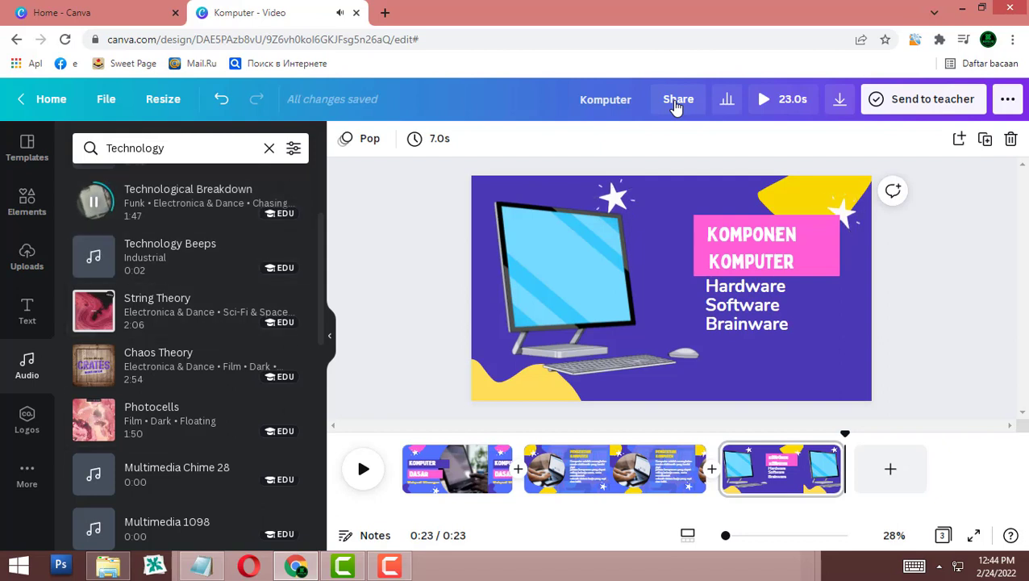
scroll(190, 377, "down", 1)
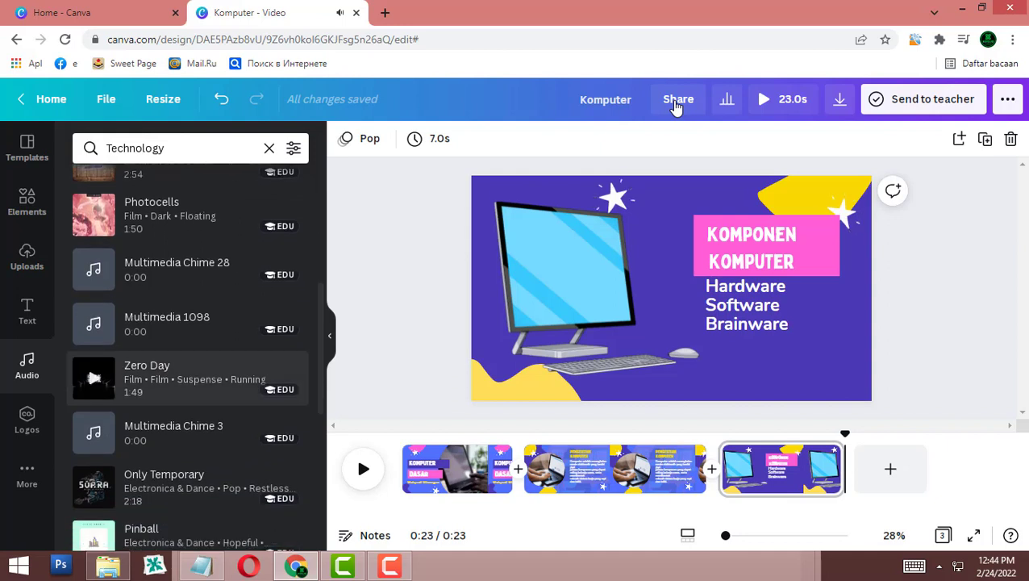
Listen to the Zero Day track and add it to the video's timeline
left_click(94, 377)
key("space")
left_click(290, 370)
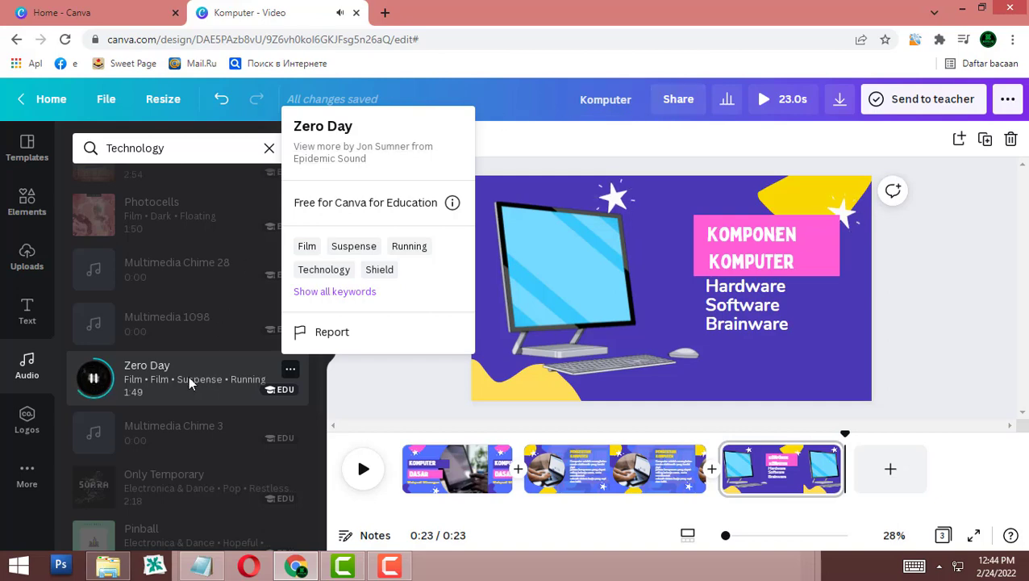
left_click_drag(188, 376, 401, 427)
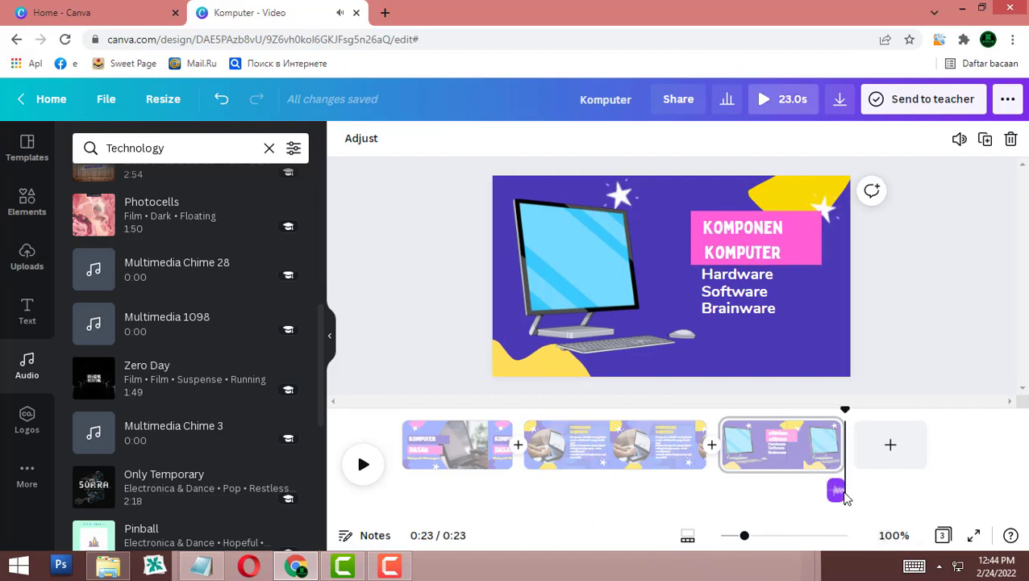
Extend the Zero Day audio back to the start of the first page to span 23.0 seconds, and play the video
left_click(835, 490)
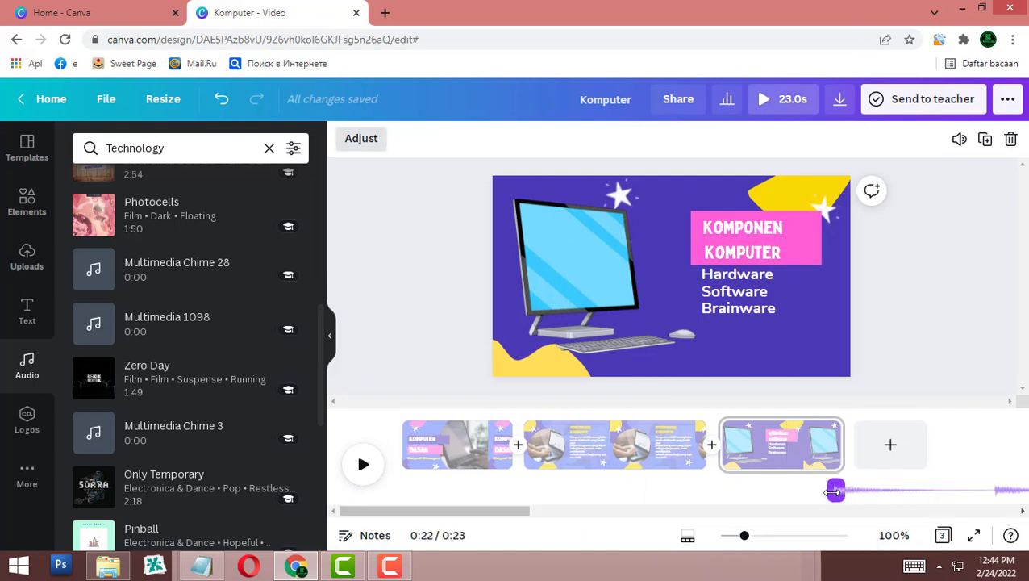
left_click_drag(835, 490, 402, 489)
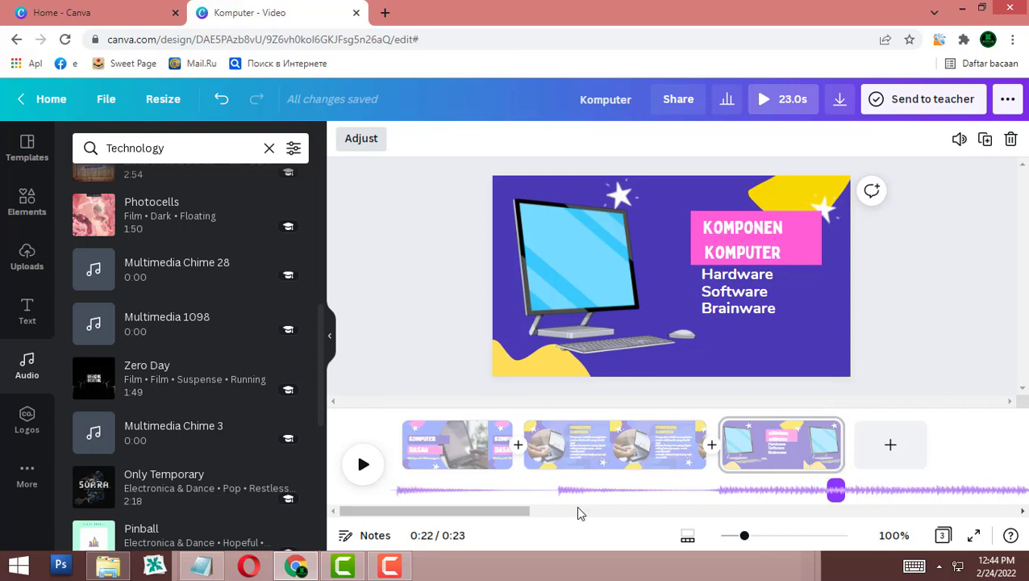
left_click(959, 310)
left_click(836, 490)
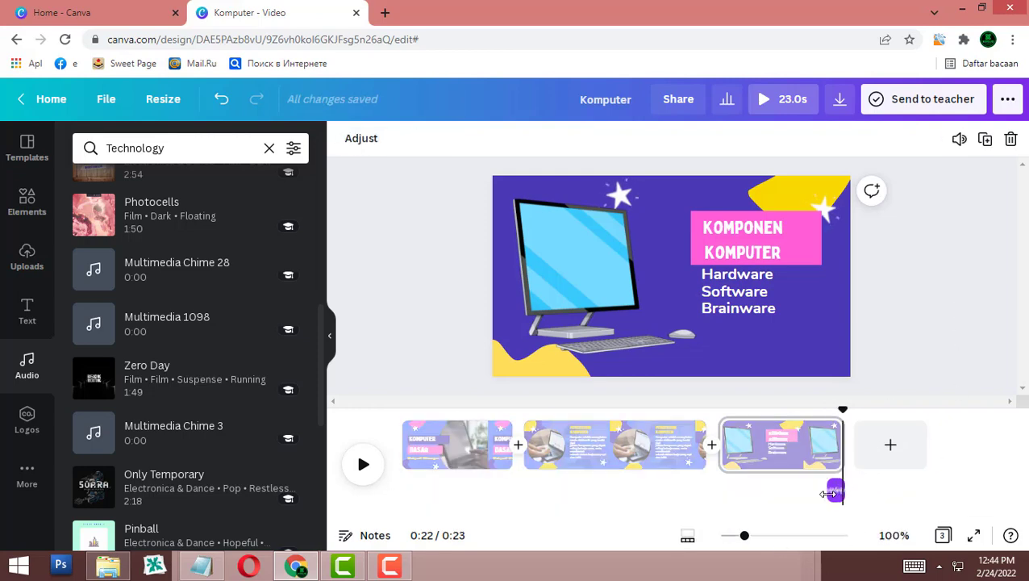
left_click_drag(837, 490, 403, 490)
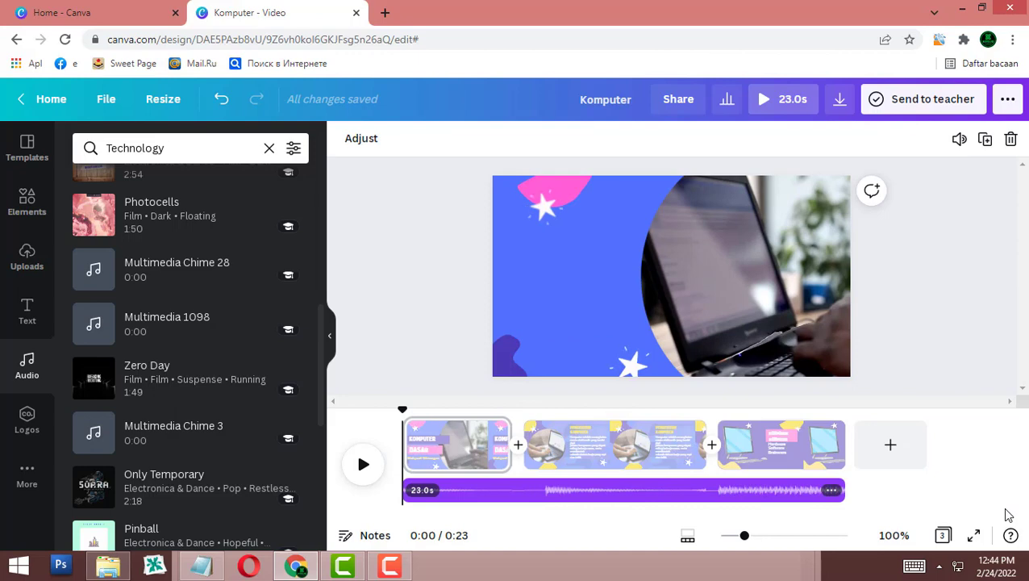
key("space")
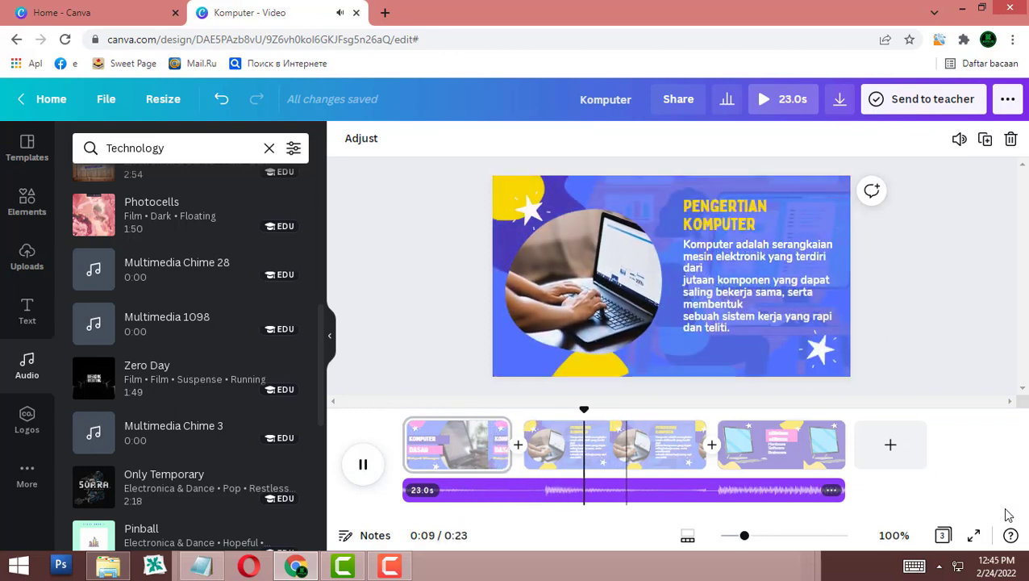
Lower the Zero Day audio track's volume to 28 and preview the video
double_click(632, 489)
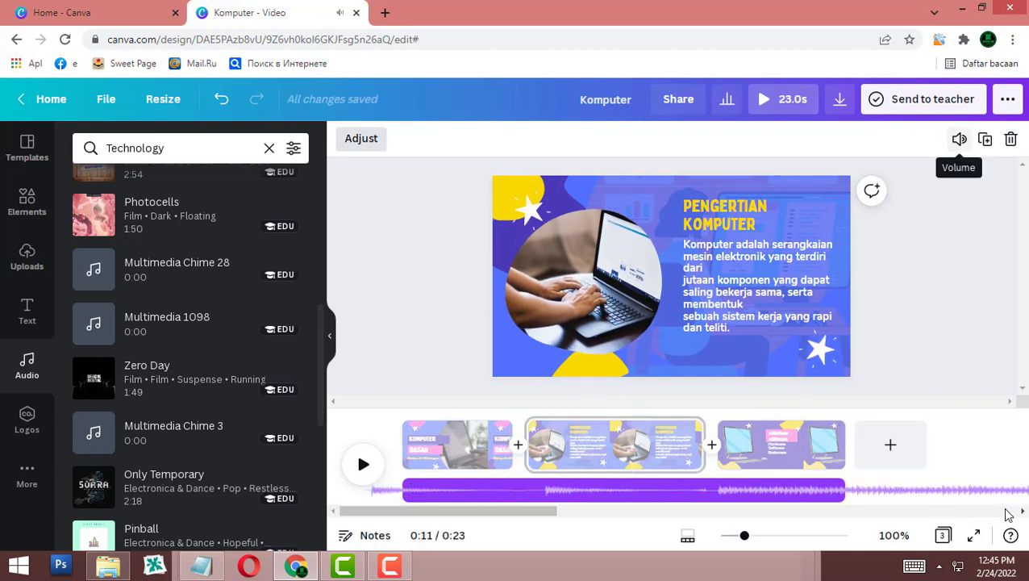
left_click(959, 140)
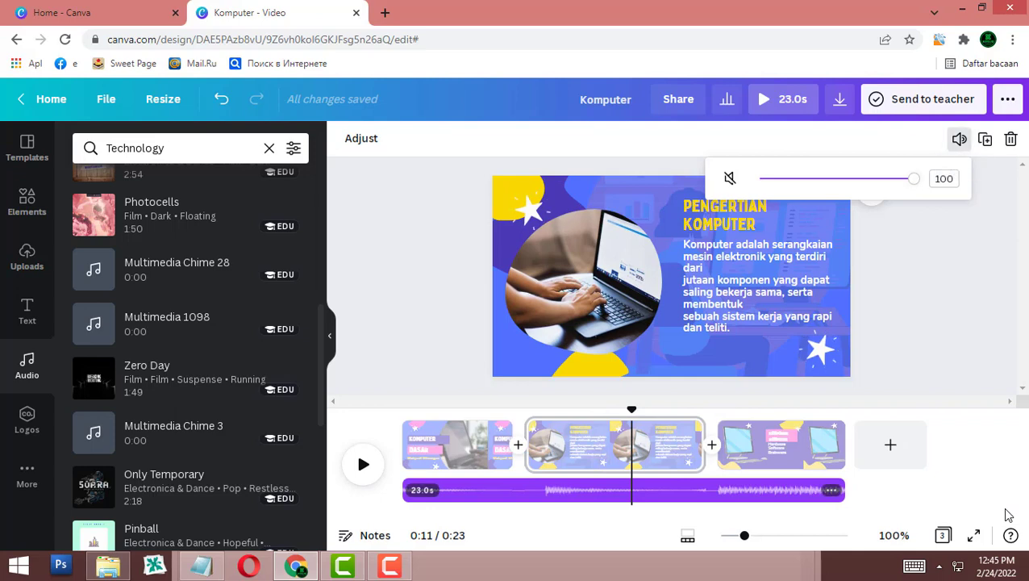
left_click_drag(913, 178, 803, 178)
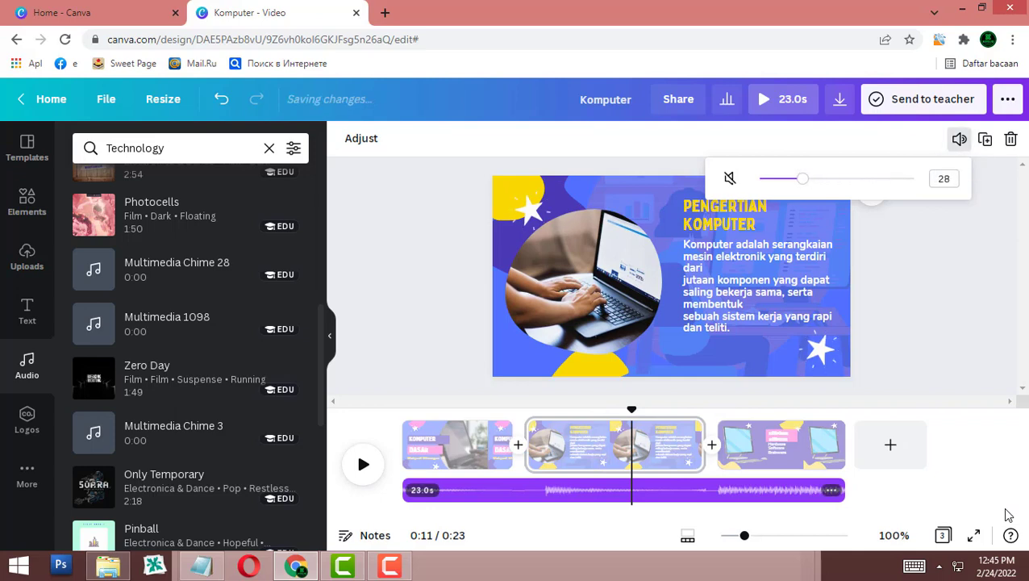
left_click(1008, 515)
left_click(783, 99)
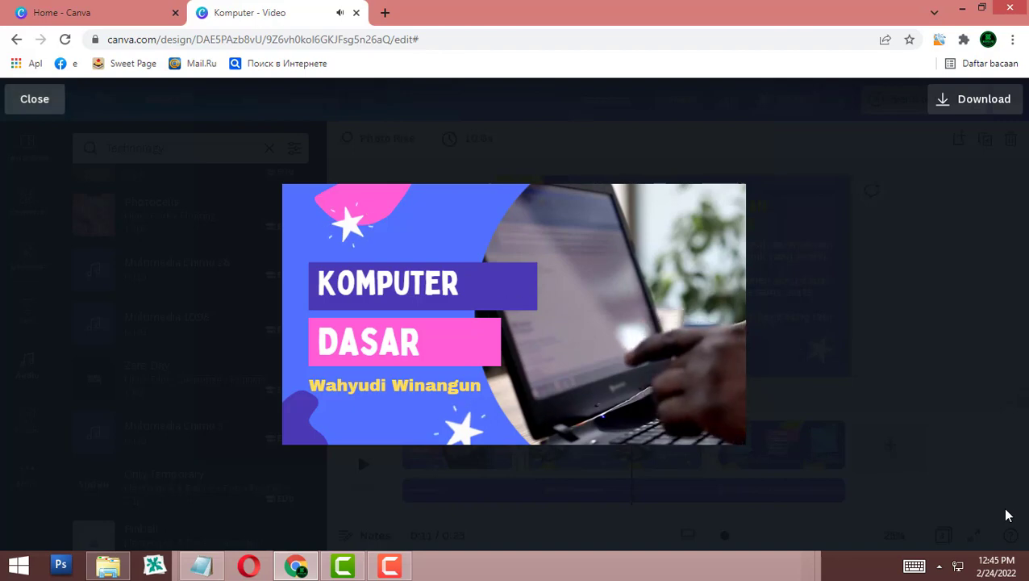
key("Escape")
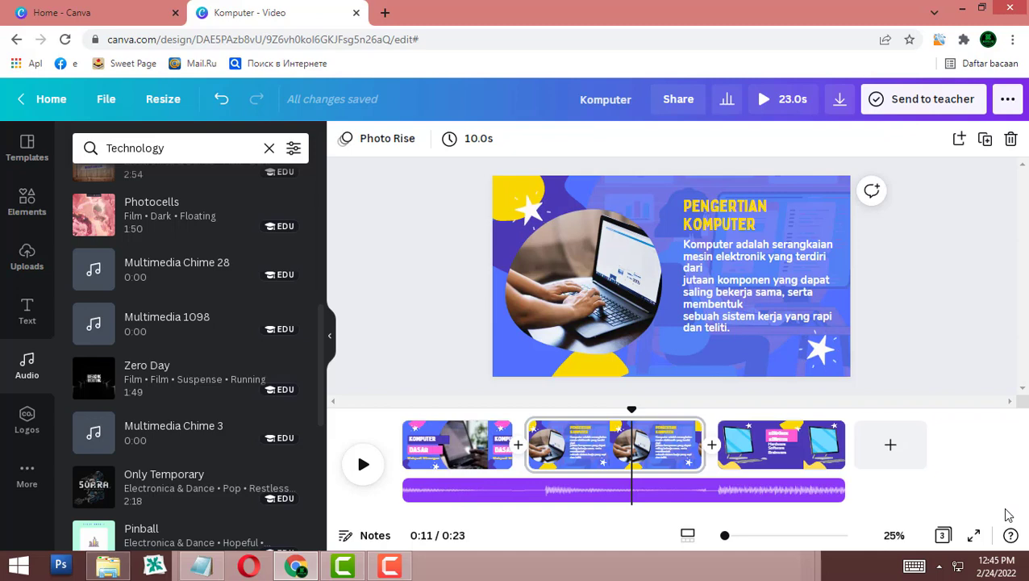
Open the uploads and the media file picker, and return the playhead to the start of the first page
left_click_drag(632, 410, 435, 410)
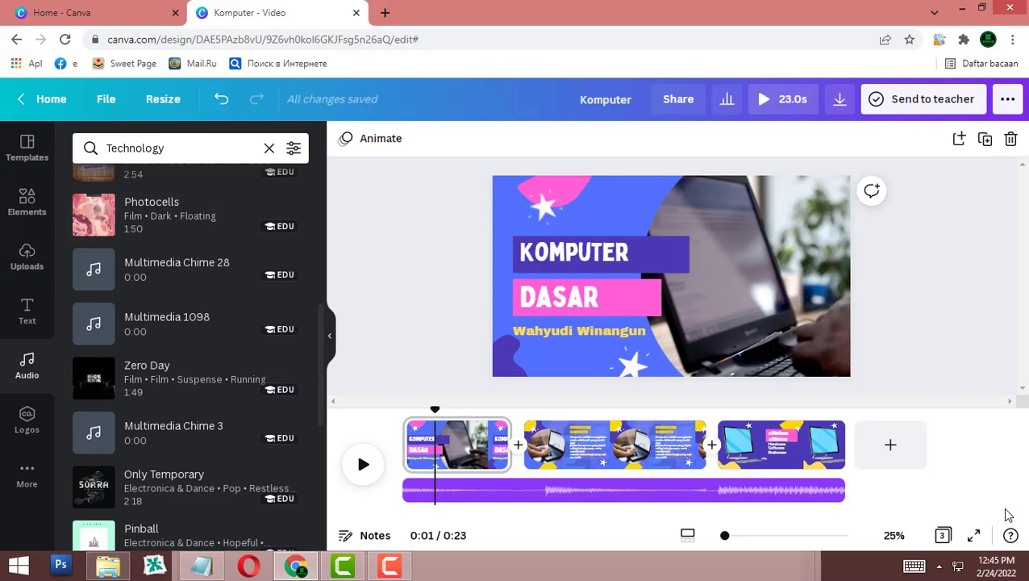
left_click(27, 256)
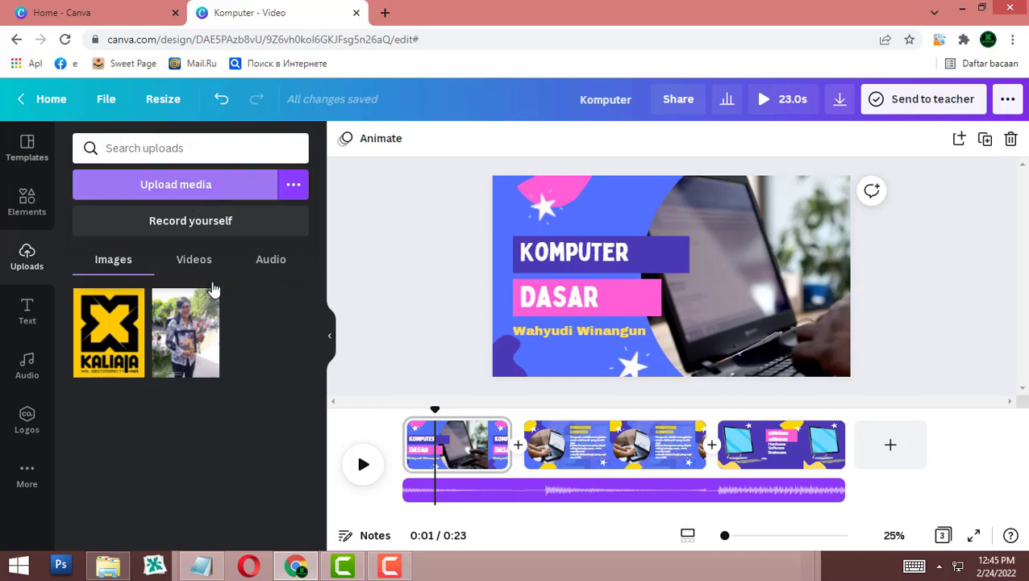
left_click(228, 196)
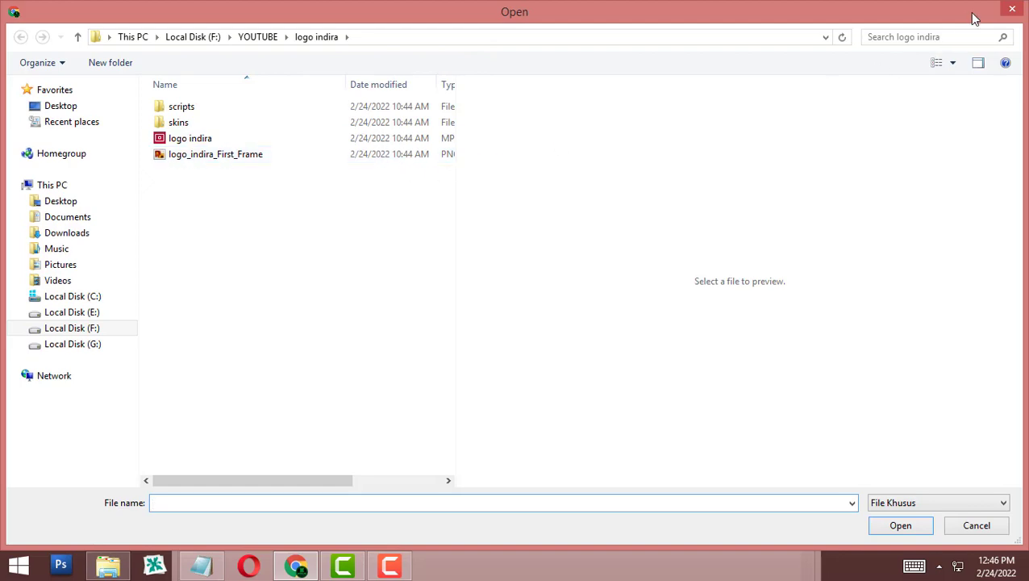
left_click(1012, 10)
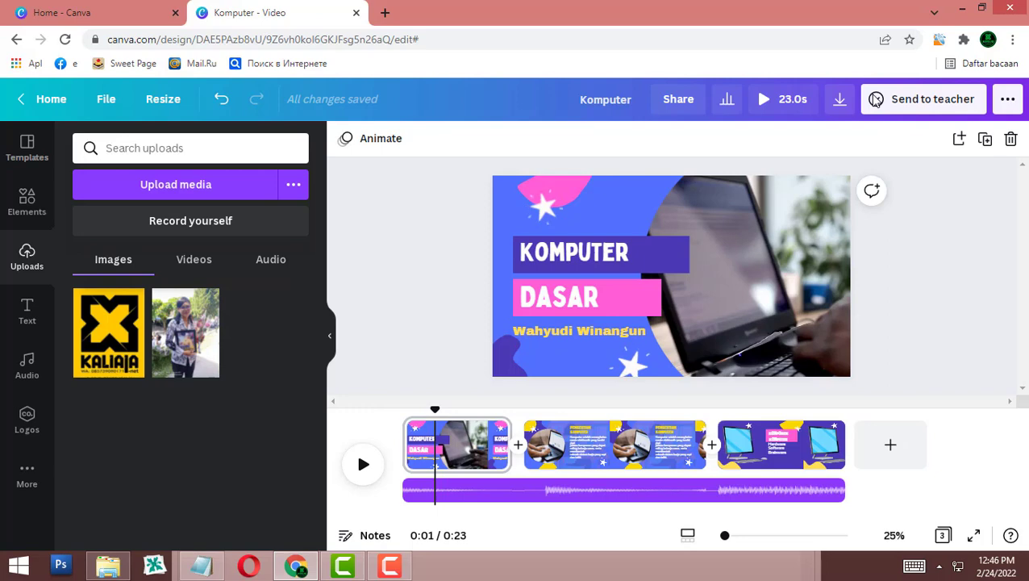
left_click_drag(435, 409, 402, 410)
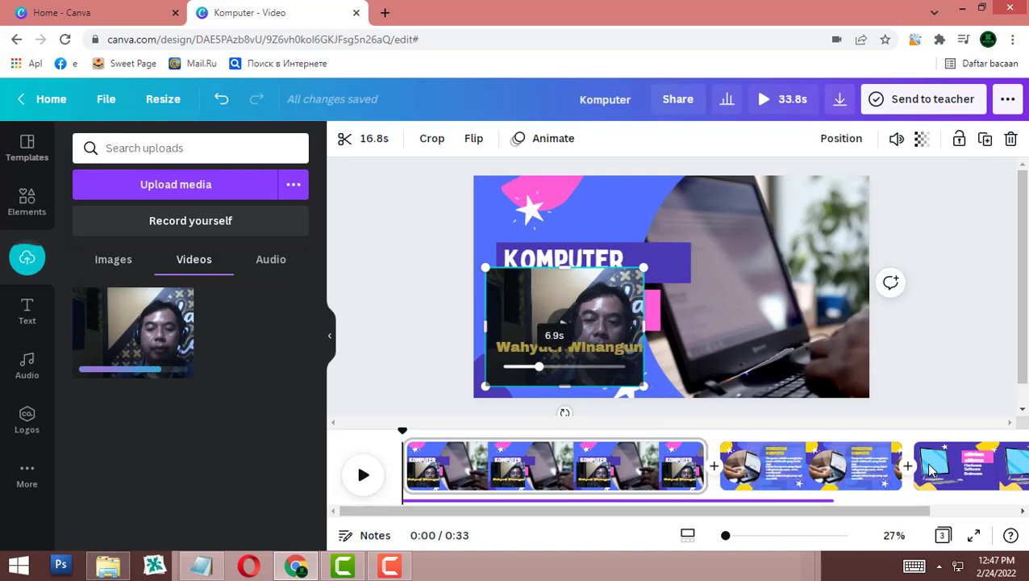
Play the first page's webcam clip and trim off its beginning, shortening it to 10.6 seconds
left_click(363, 139)
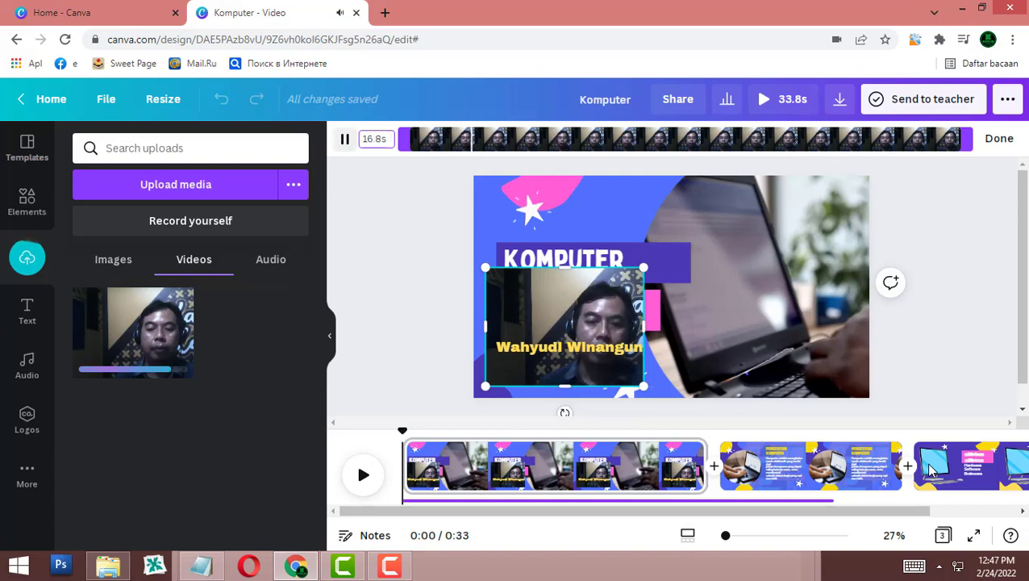
key("space")
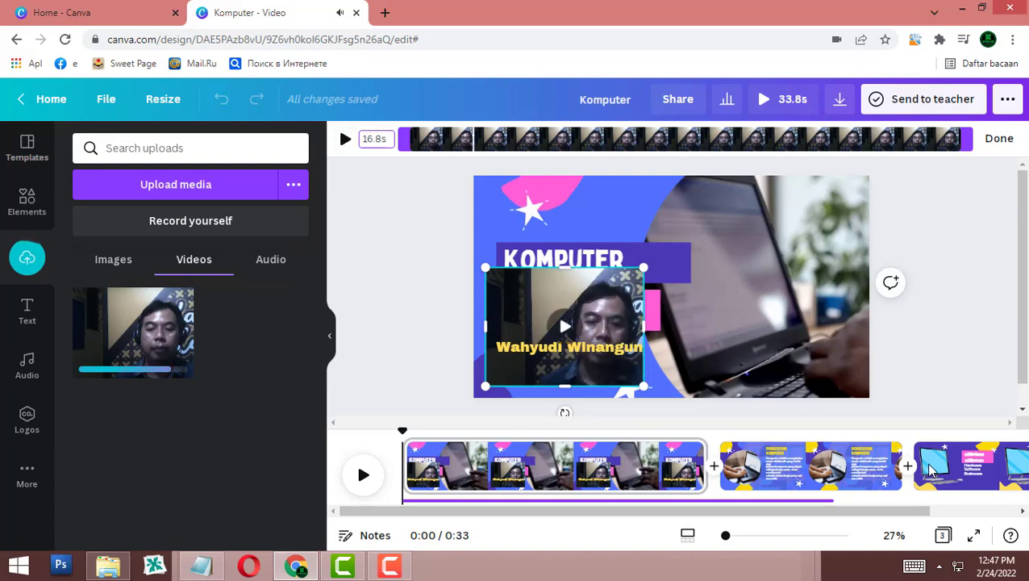
key("space")
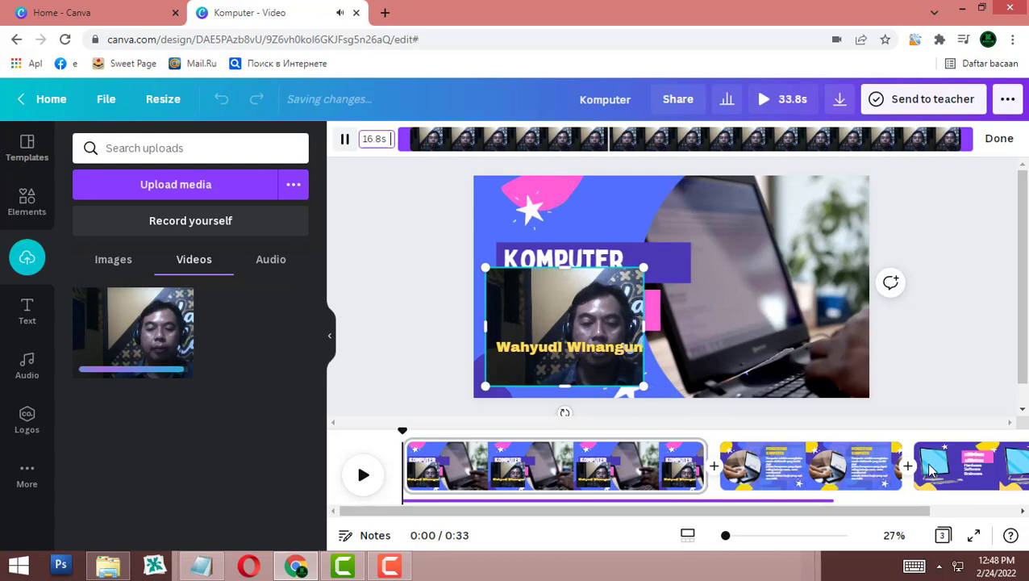
key("space")
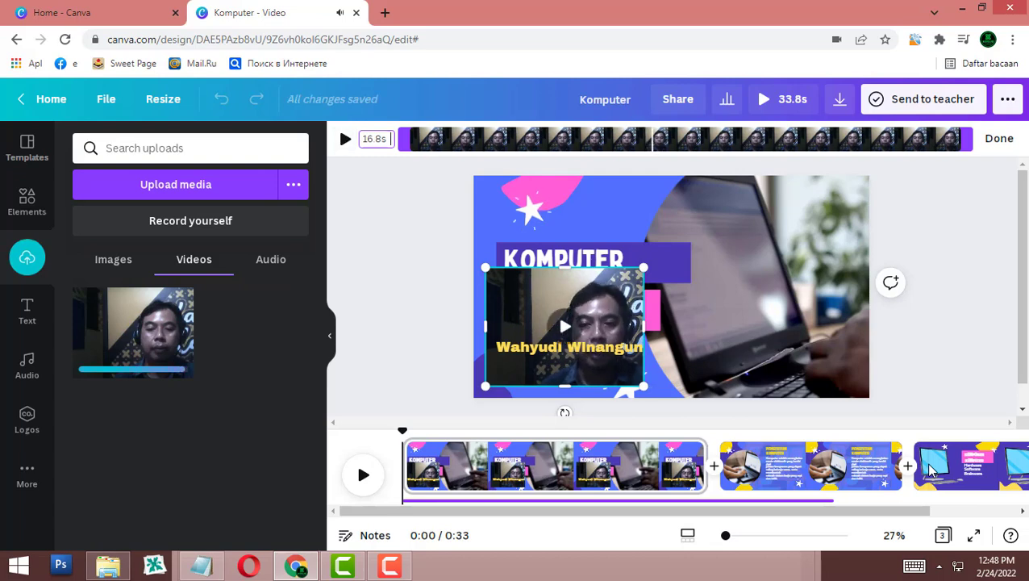
left_click_drag(403, 139, 609, 139)
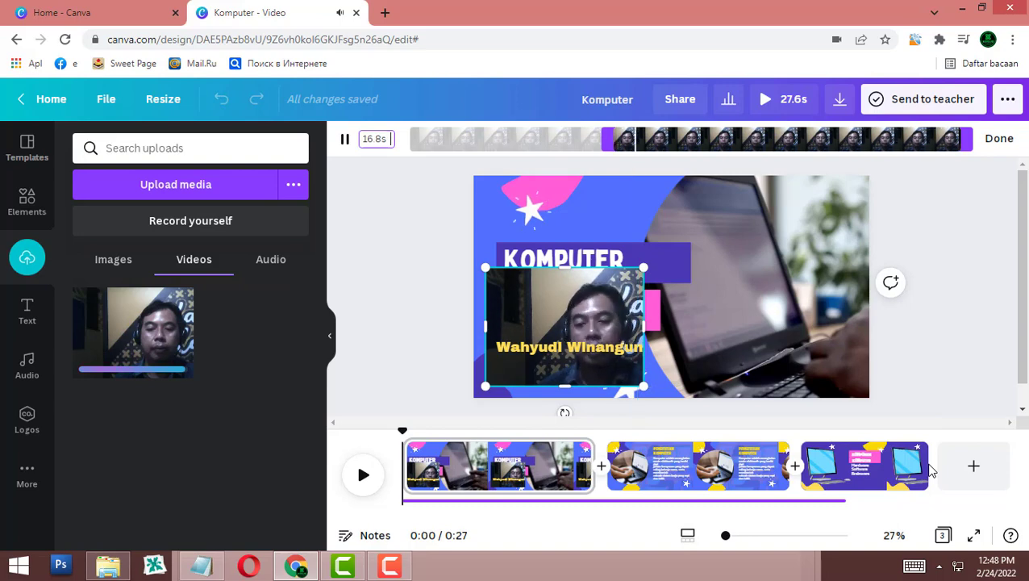
left_click(1000, 139)
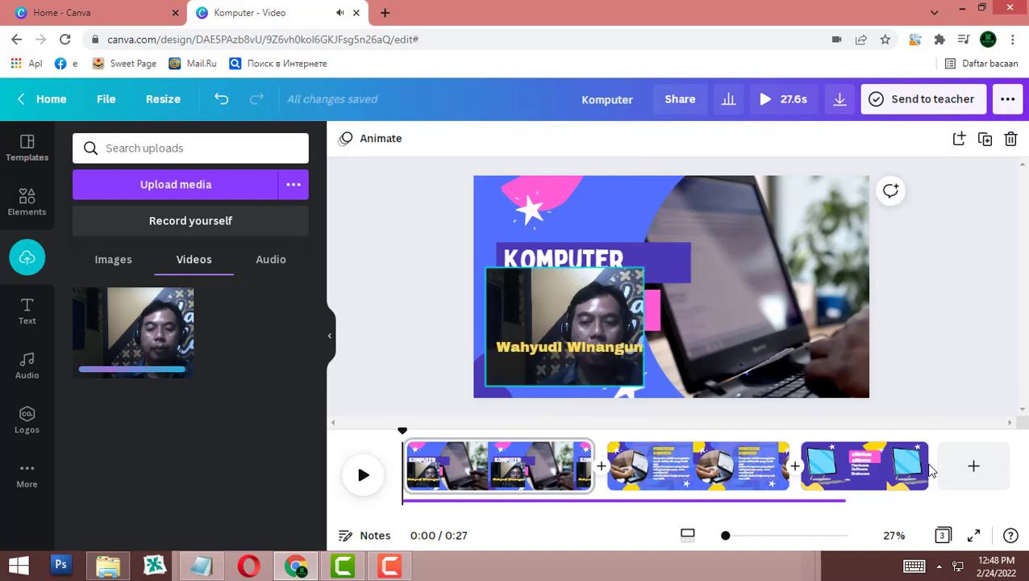
Move the webcam clip up over the KOMPUTER DASAR title on the first page
mouse_move(564, 327)
left_mouse_down()
mouse_move(767, 258)
mouse_move(542, 287)
mouse_move(544, 264)
mouse_move(531, 269)
left_mouse_up()
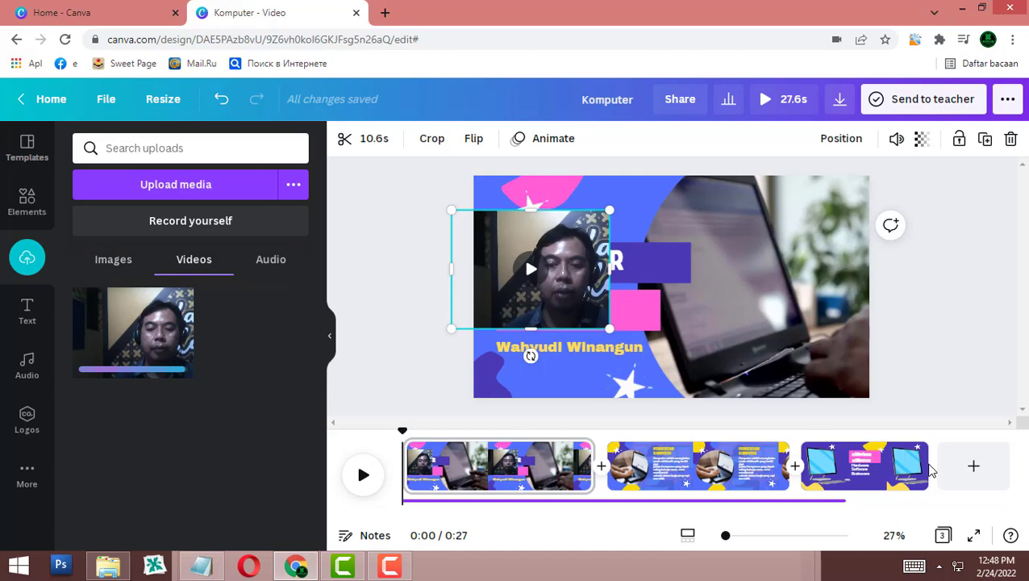
key("shift+Right")
key("shift+Right")
key("shift+Right")
key("shift+Right")
key("shift+Right")
key("shift+Right")
key("shift+Right")
key("shift+Right")
key("shift+Right")
key("shift+Down")
key("shift+Down")
key("shift+Down")
key("shift+Down")
key("shift+Down")
key("shift+Down")
key("shift+Down")
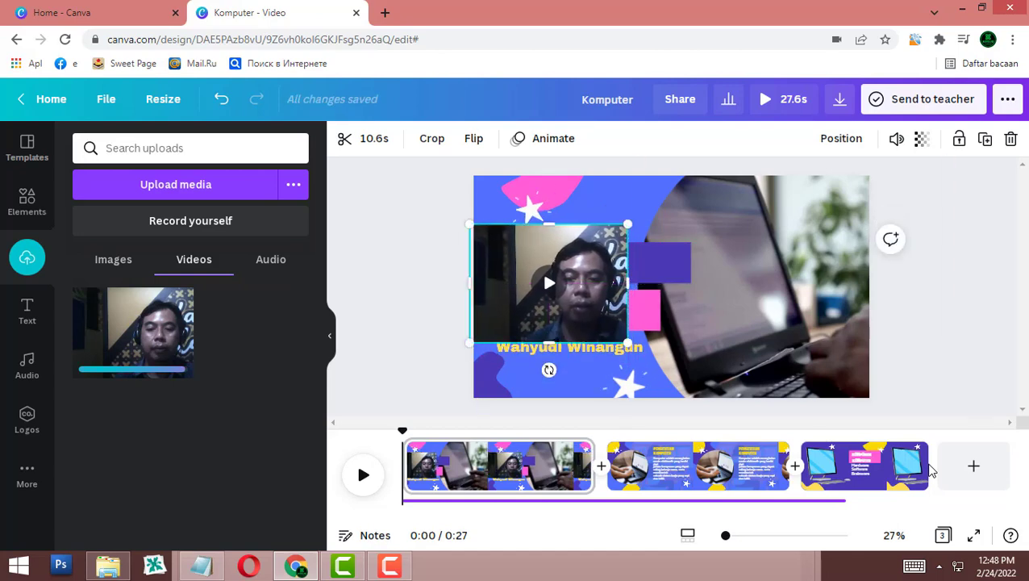
Adjust the first page's webcam clip transparency down to 0 and deselect the clip
left_click(921, 138)
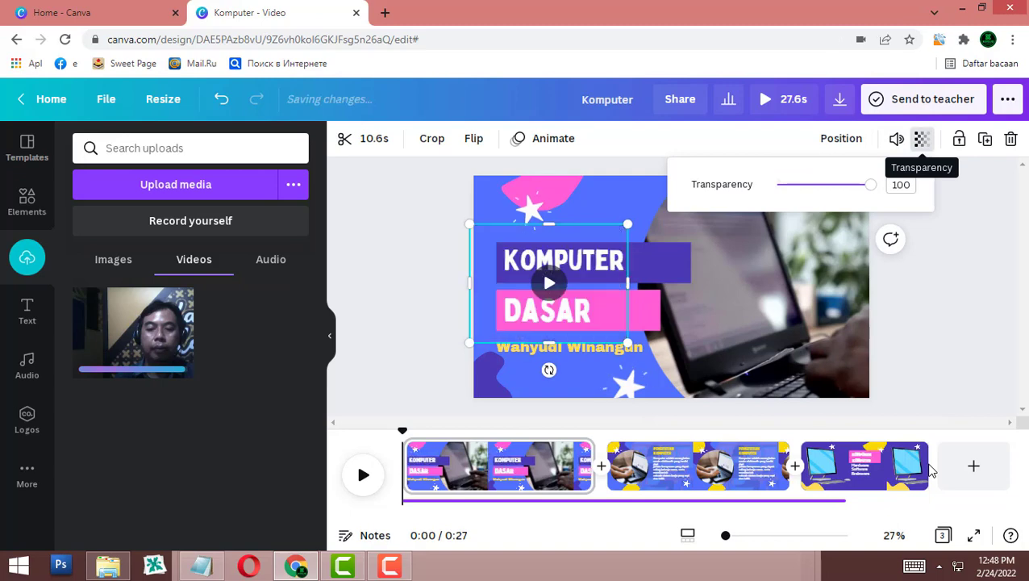
key("Left")
key("Left")
key("Left")
key("Left")
key("Left")
key("Left")
key("Left")
key("Left")
key("Left")
key("Left")
key("Left")
key("Left")
key("Left")
key("Left")
key("Left")
key("Left")
key("Left")
key("Left")
key("Left")
key("Left")
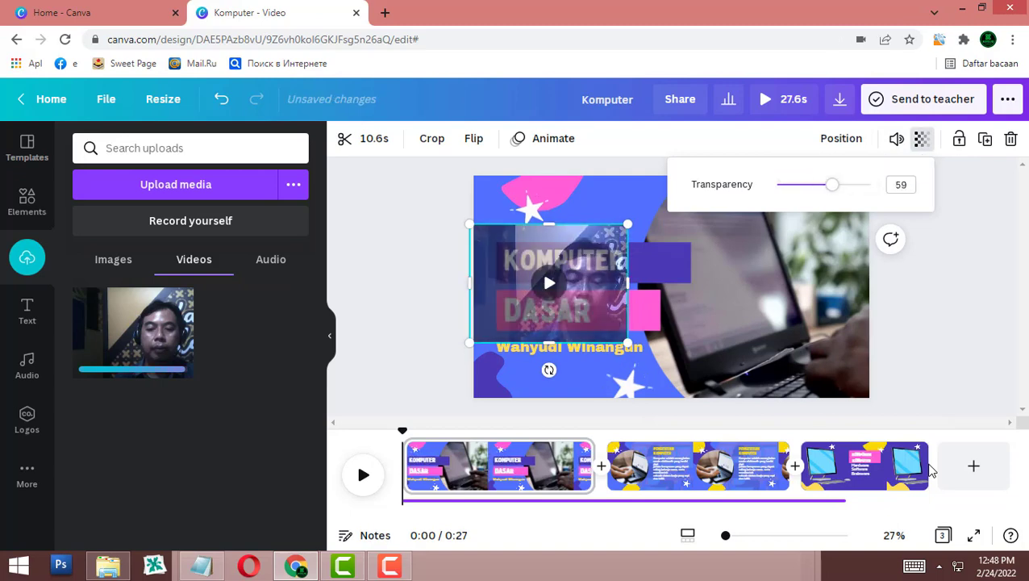
key("Right")
key("Right")
key("Right")
key("Right")
key("Right")
key("Right")
key("Right")
key("Right")
key("Right")
key("Right")
key("Right")
key("Right")
key("Right")
key("Right")
key("Right")
key("Right")
key("Right")
key("Right")
key("Right")
key("Right")
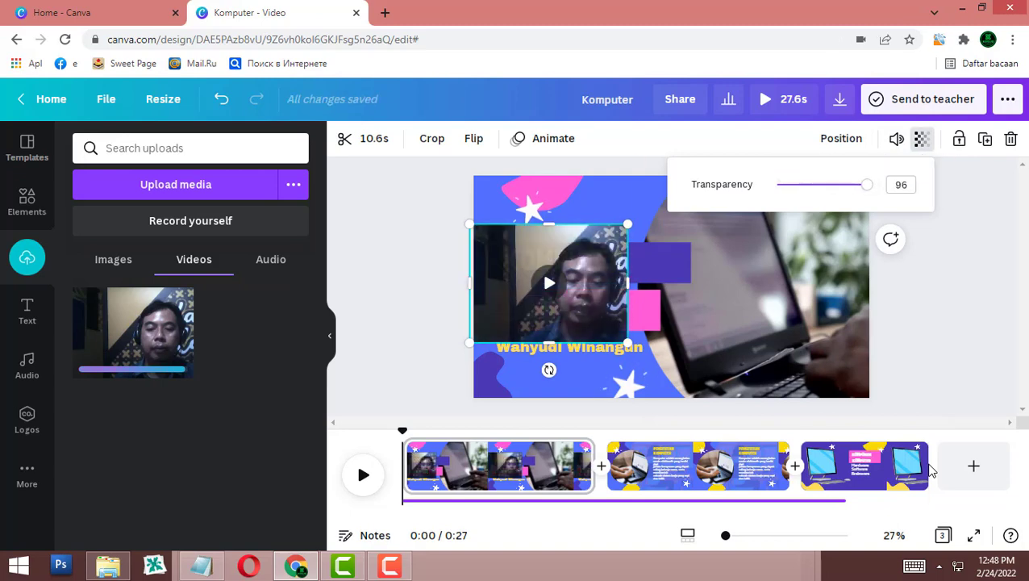
key("Right")
key("Left")
key("Left")
key("Left")
key("Left")
key("Left")
key("Left")
key("Left")
key("Left")
key("Left")
key("Left")
key("Left")
key("Left")
key("Left")
key("Left")
key("Left")
key("Left")
key("Left")
key("Left")
key("Left")
key("Left")
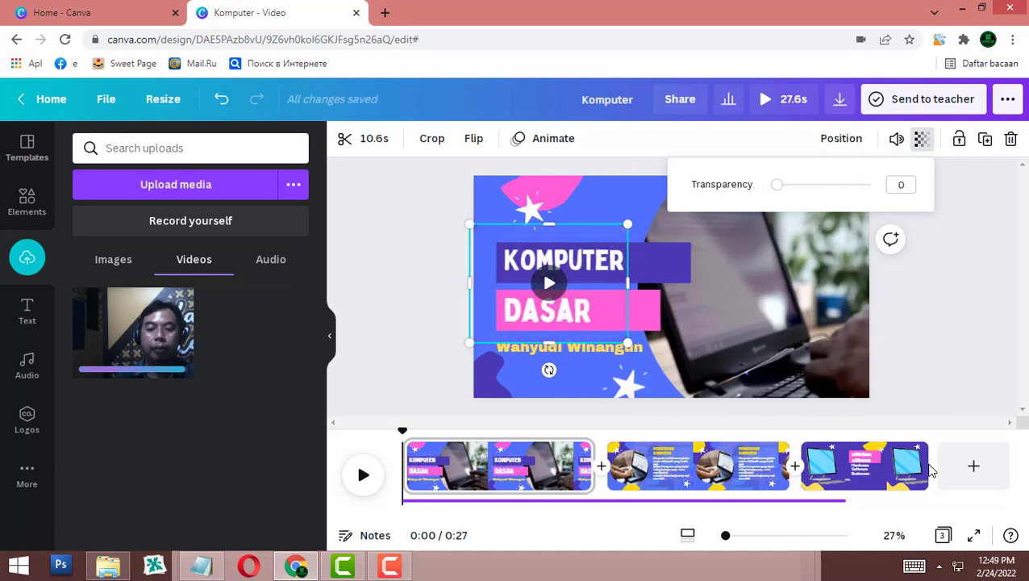
key("Escape")
key("Escape")
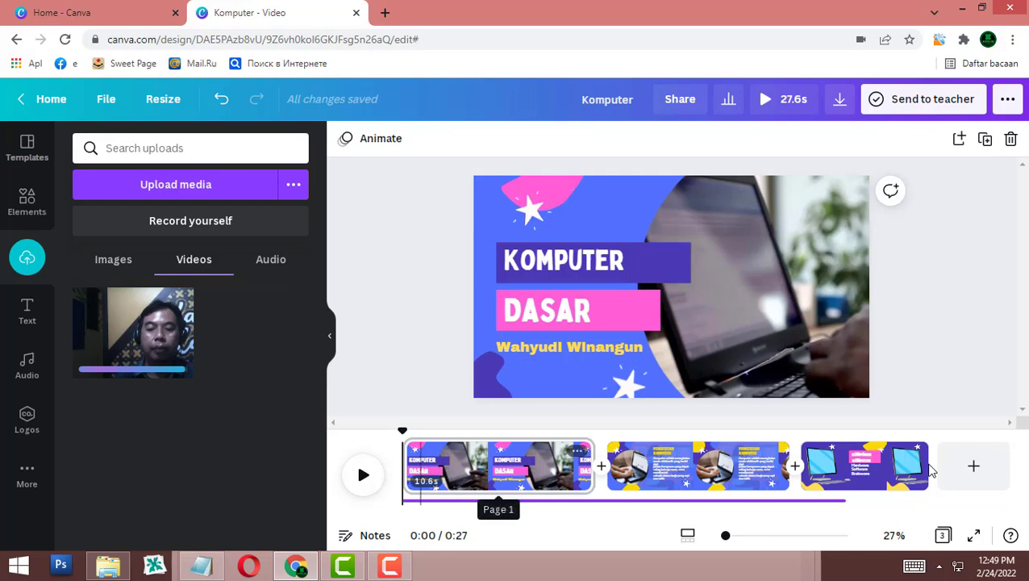
Play the video up to the PENGERTIAN KOMPUTER page, and record and save a webcam narration clip on that page
key("space")
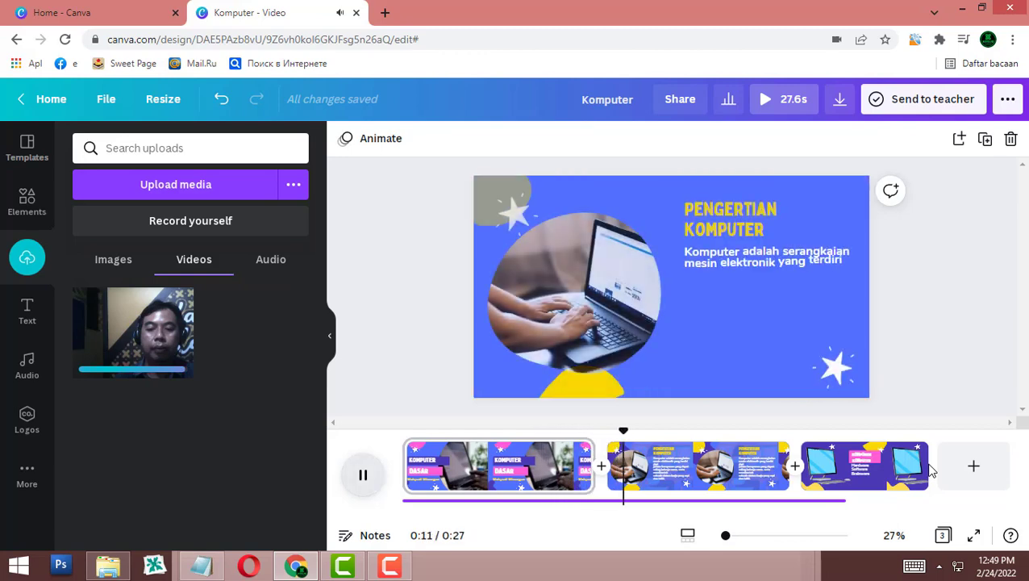
key("space")
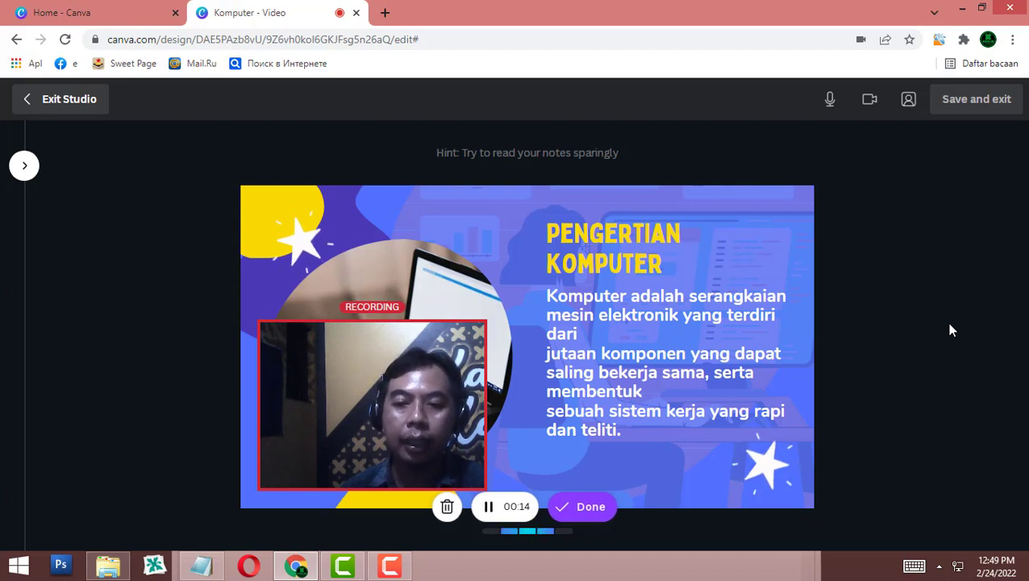
left_click(586, 508)
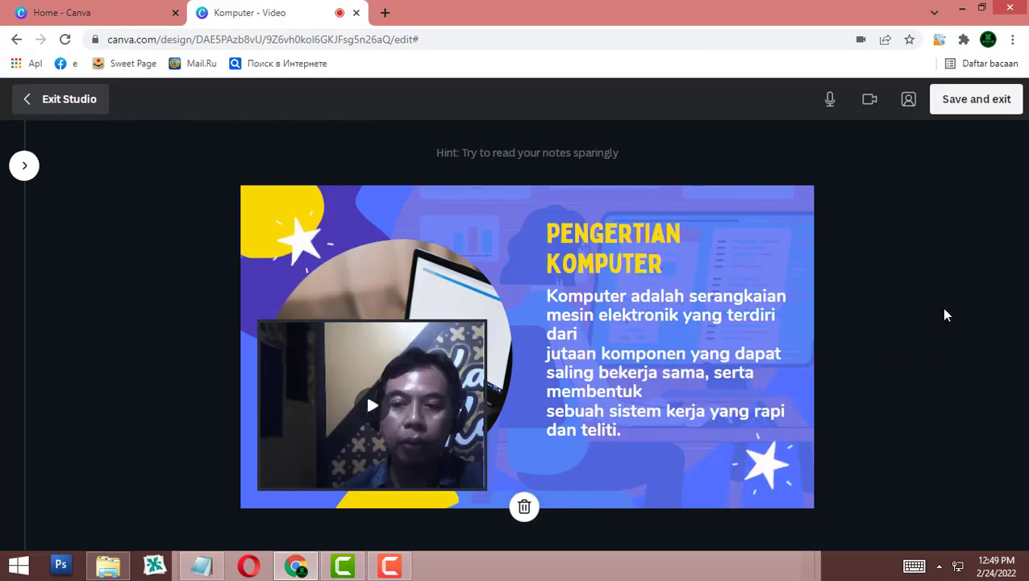
left_click(993, 114)
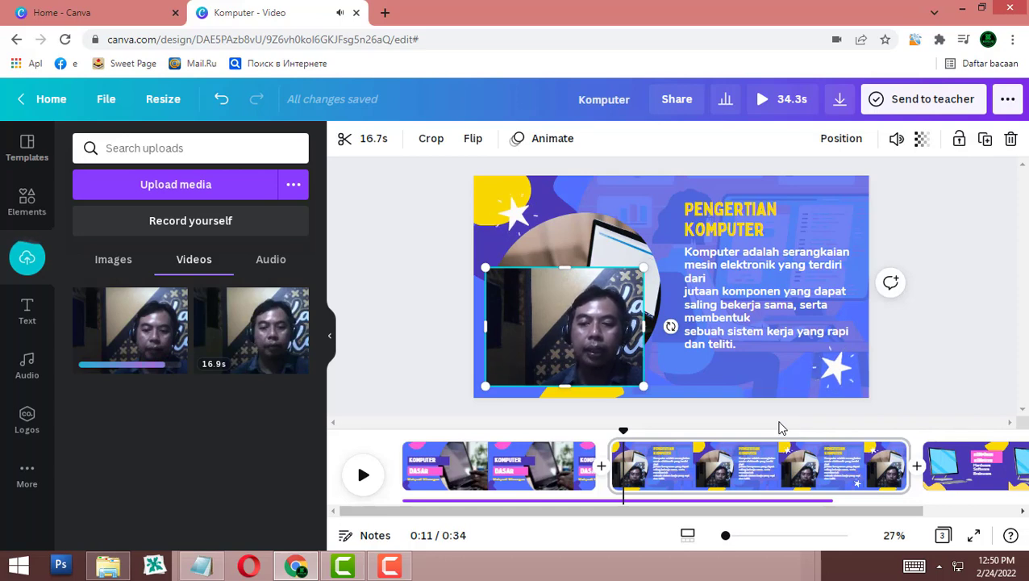
Set the transparency of the webcam clip on the PENGERTIAN KOMPUTER page to 0
mouse_move(569, 355)
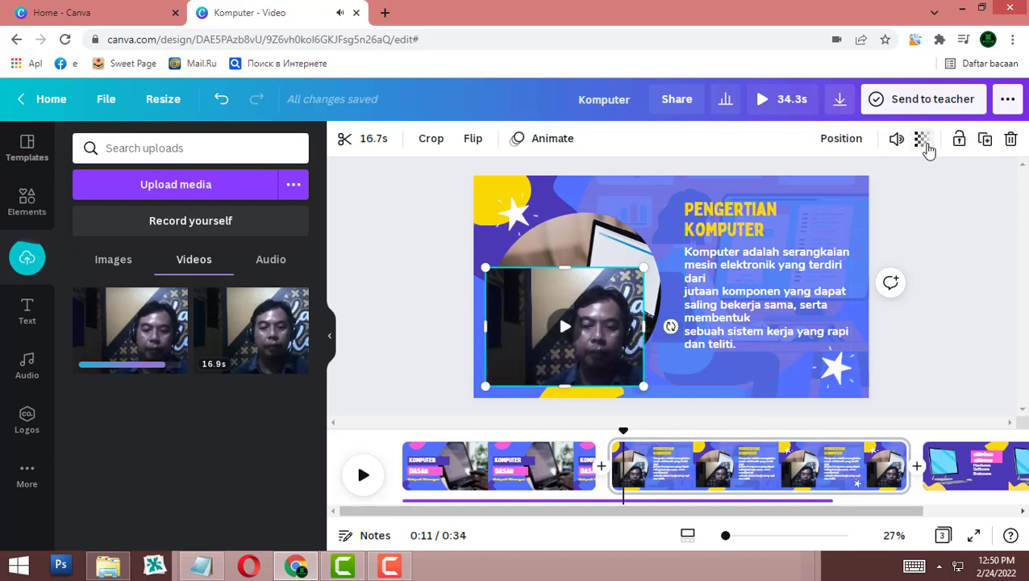
left_click(925, 144)
left_click_drag(875, 189, 701, 195)
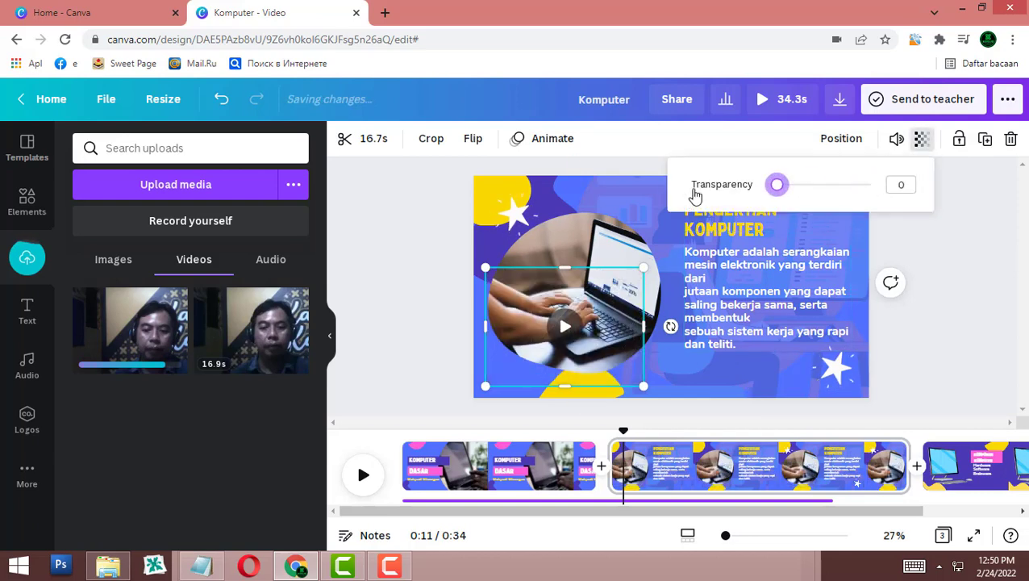
left_click(947, 385)
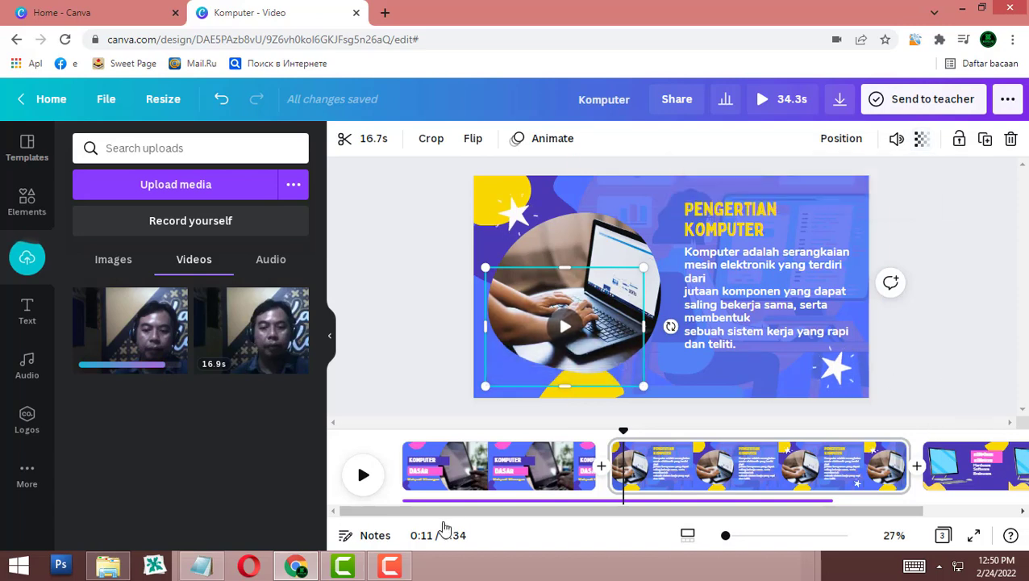
Record a webcam narration clip of about 13.4 seconds on the KOMPONEN KOMPUTER page and save it to the design
left_click_drag(446, 511, 553, 513)
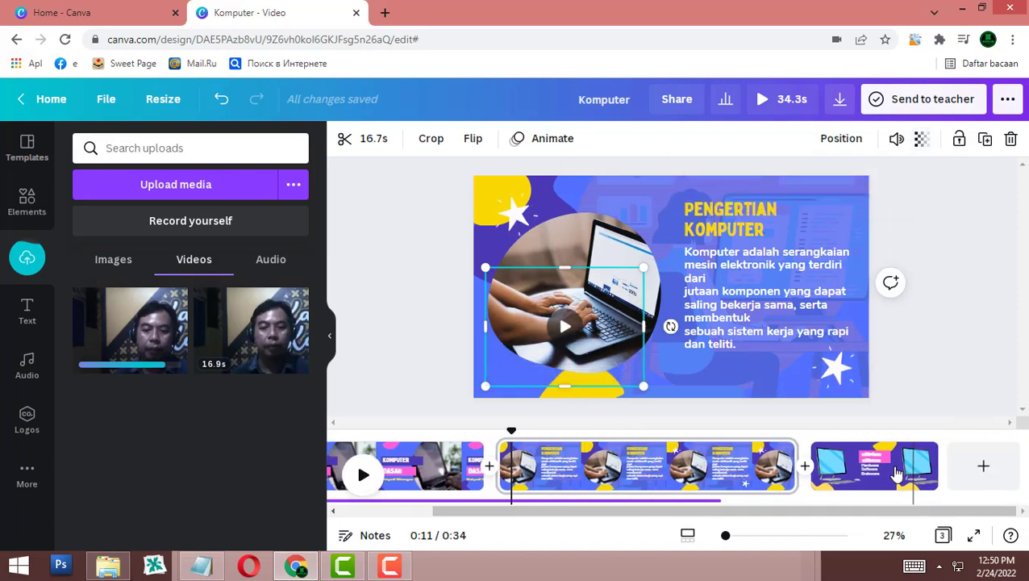
left_click(896, 475)
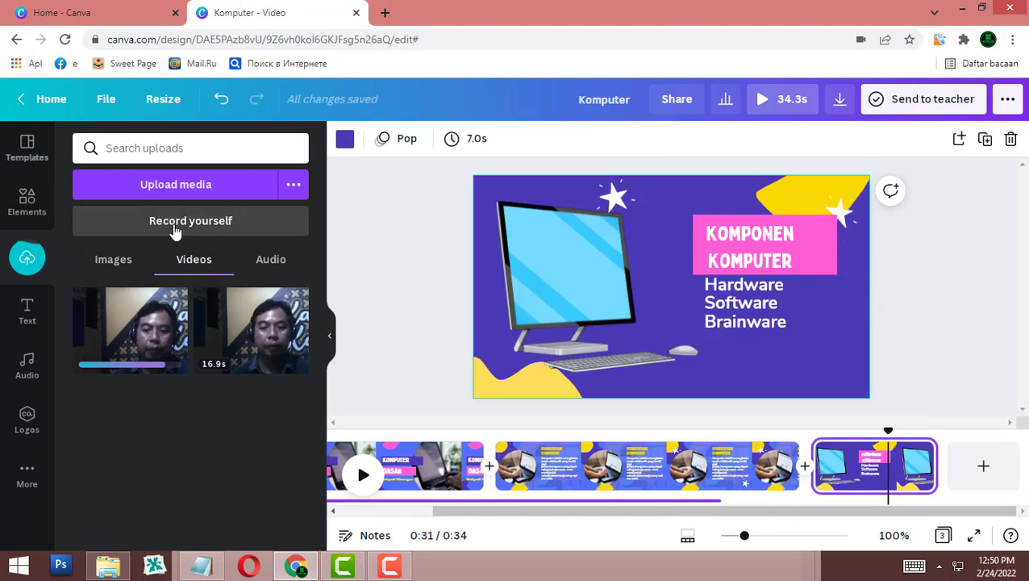
left_click(176, 227)
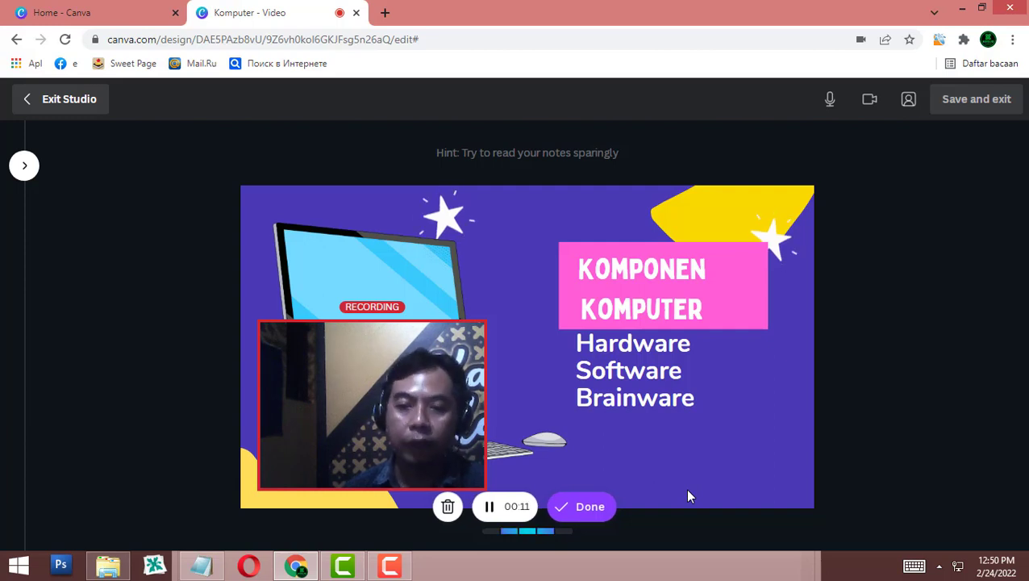
left_click(605, 508)
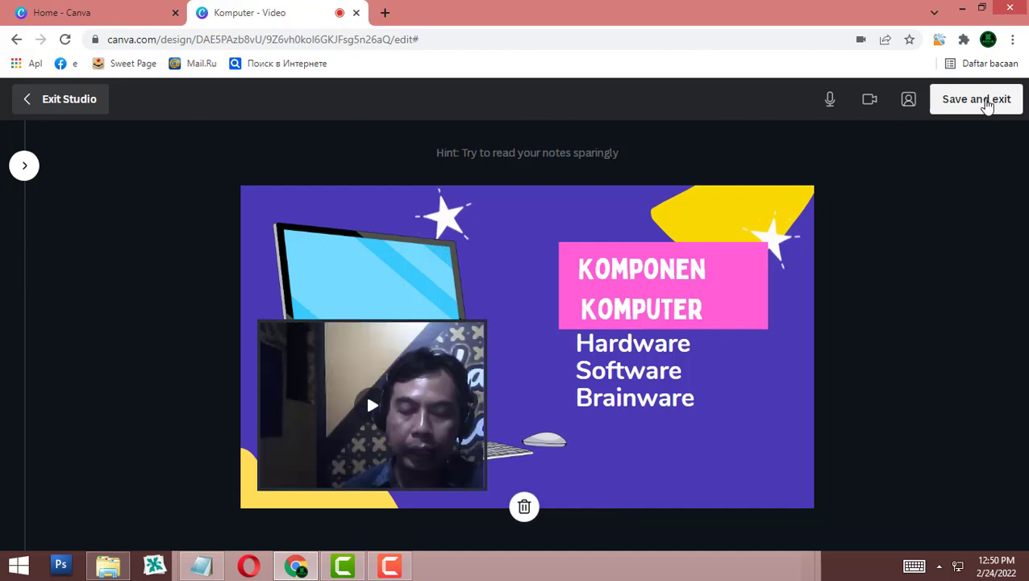
left_click(986, 100)
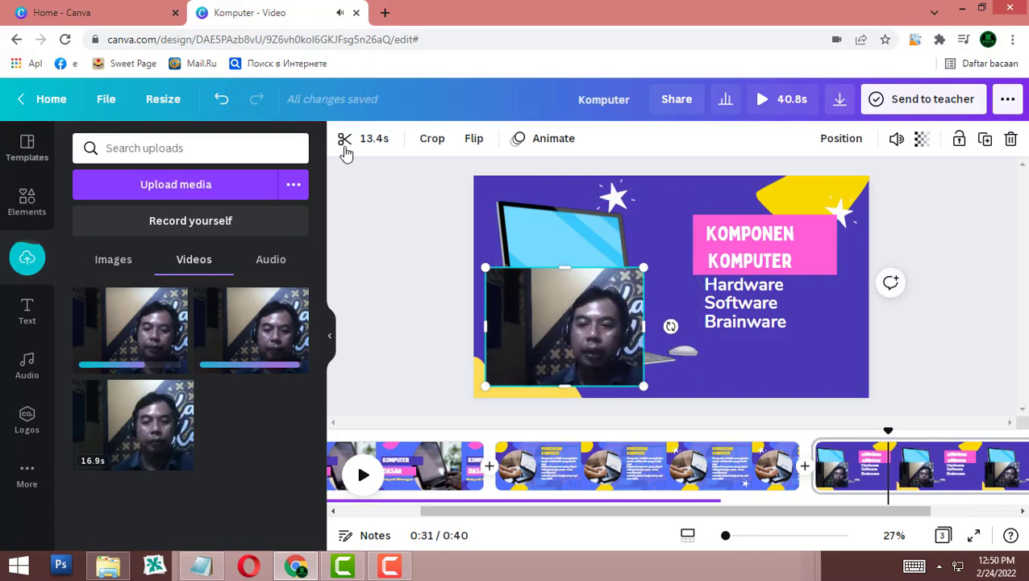
Trim the beginning of the webcam clip on the KOMPONEN KOMPUTER page so the clip lasts 8.5 seconds
left_click(367, 141)
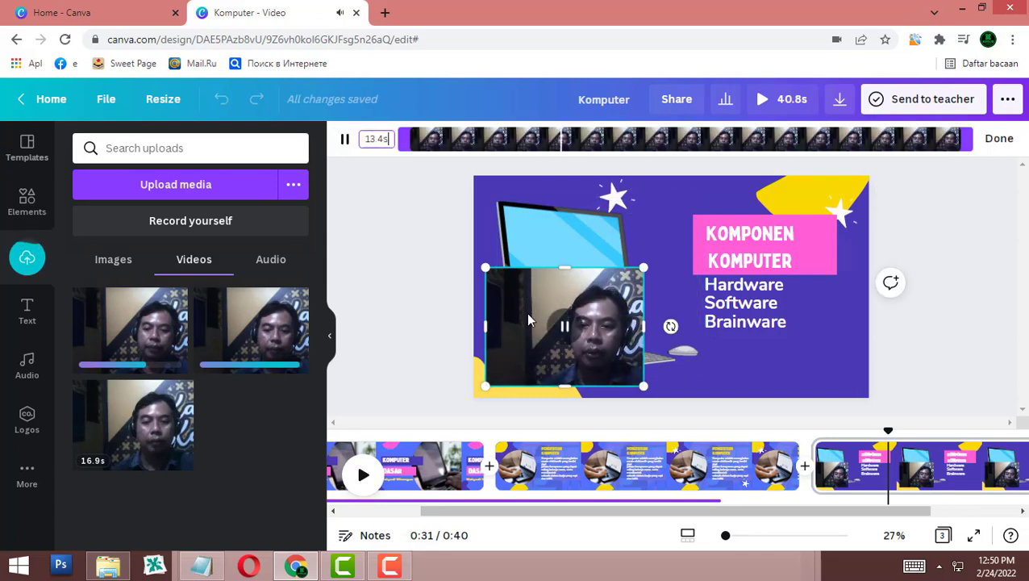
left_click(567, 327)
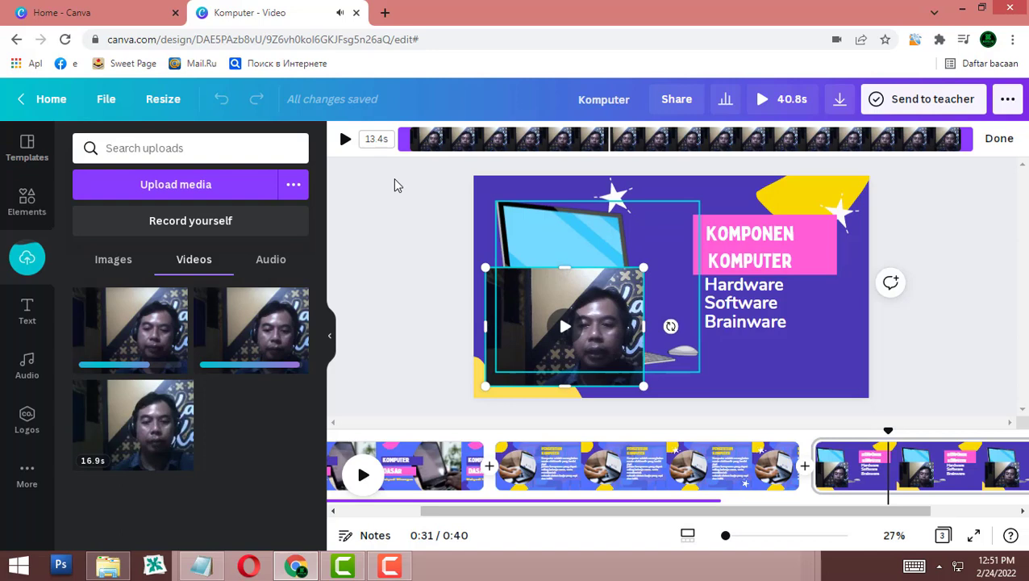
left_click(346, 141)
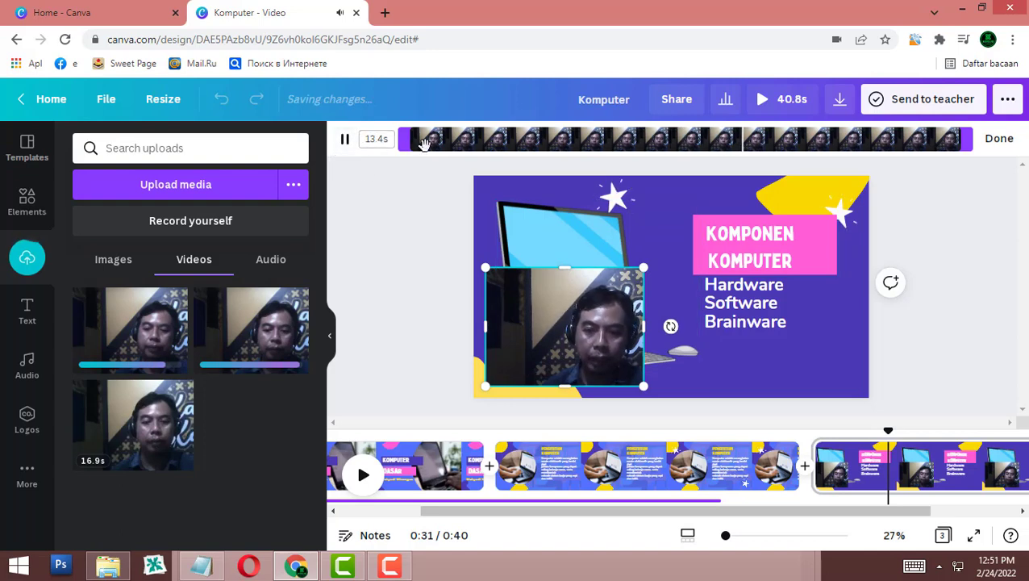
left_click_drag(419, 142, 608, 139)
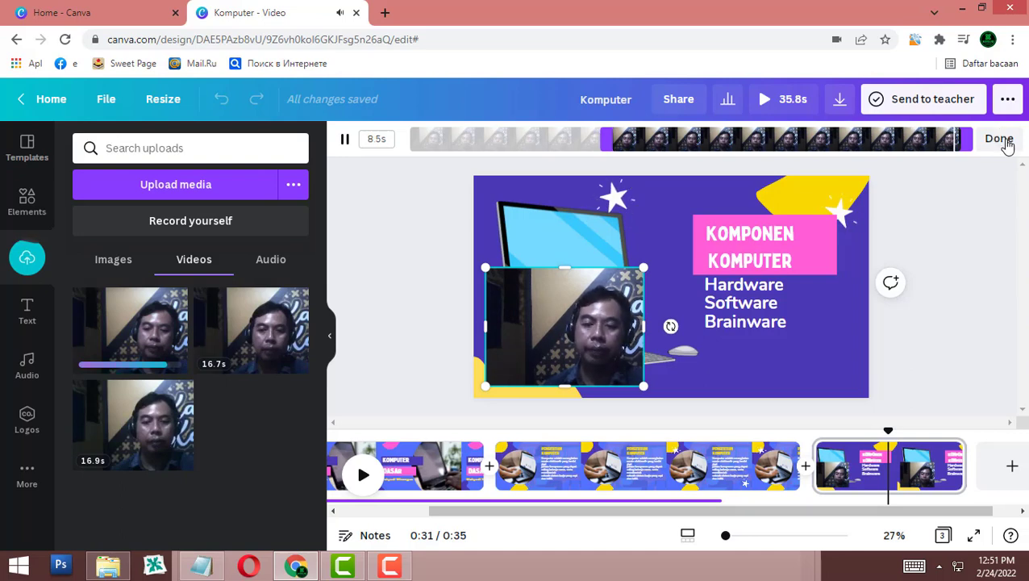
left_click(1001, 141)
Set the transparency of the KOMPONEN KOMPUTER webcam clip to 0 and preview the whole video
mouse_move(555, 334)
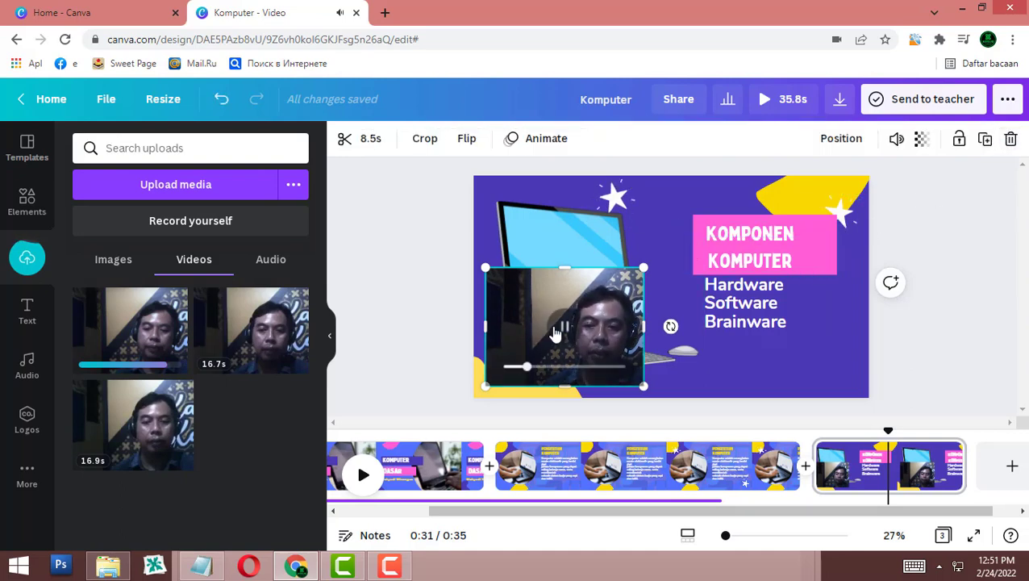
left_click(921, 140)
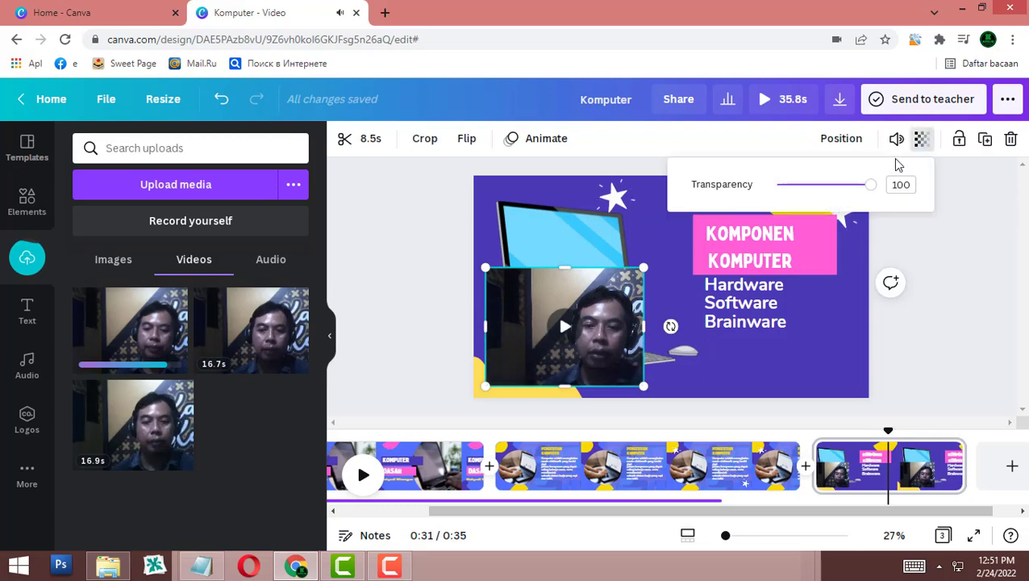
left_click_drag(868, 185, 777, 185)
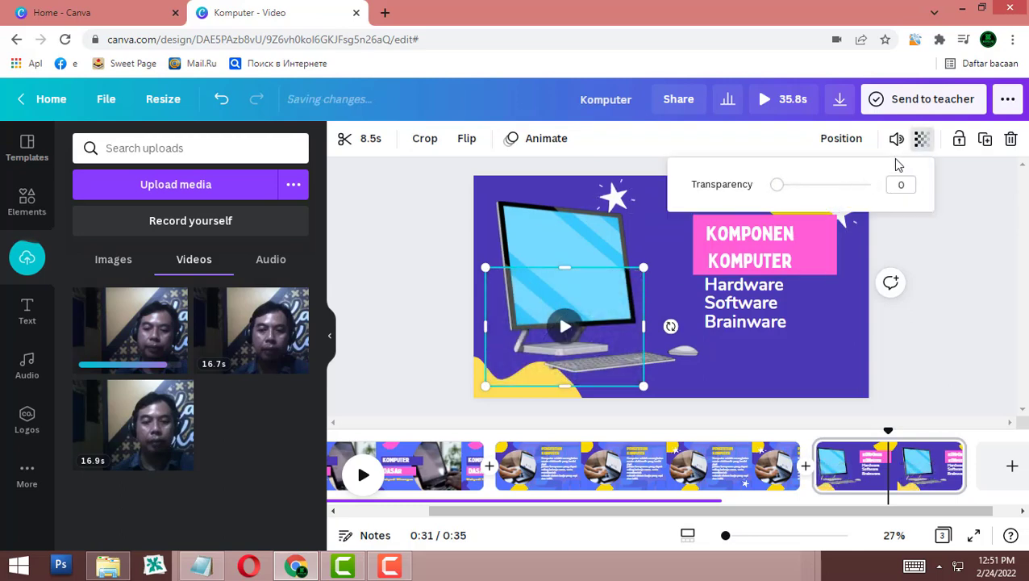
key("Delete")
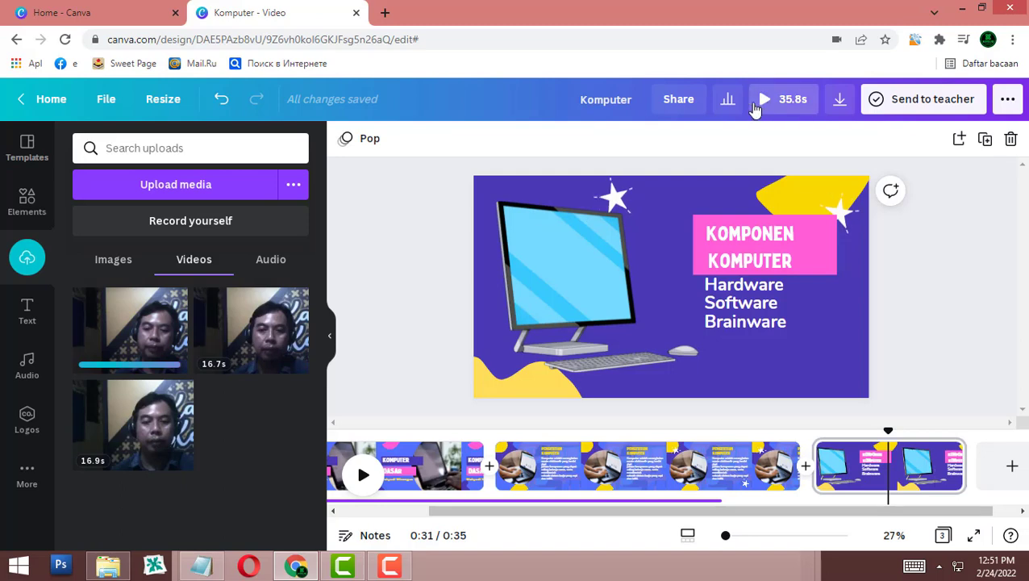
left_click(765, 109)
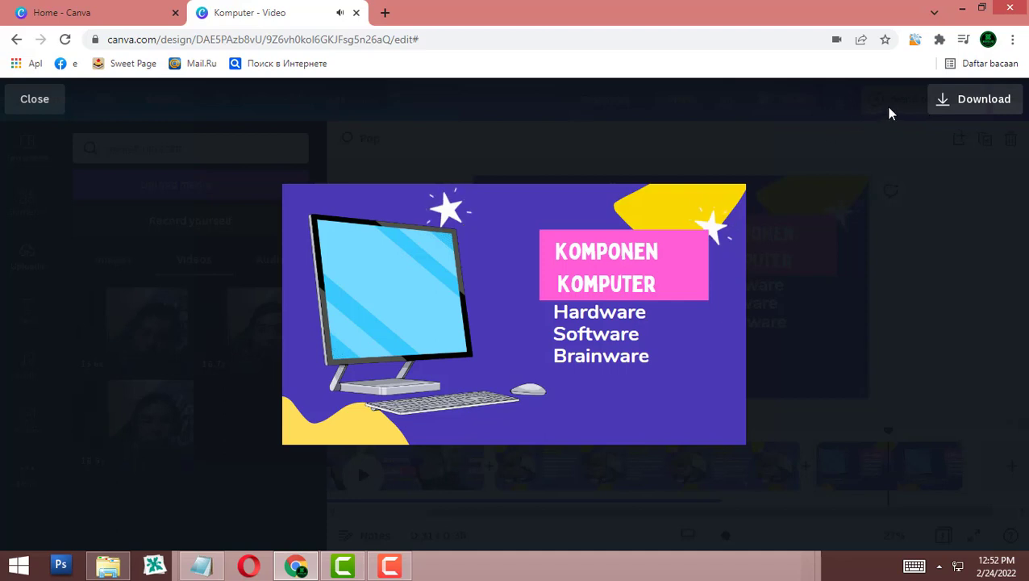
left_click(34, 100)
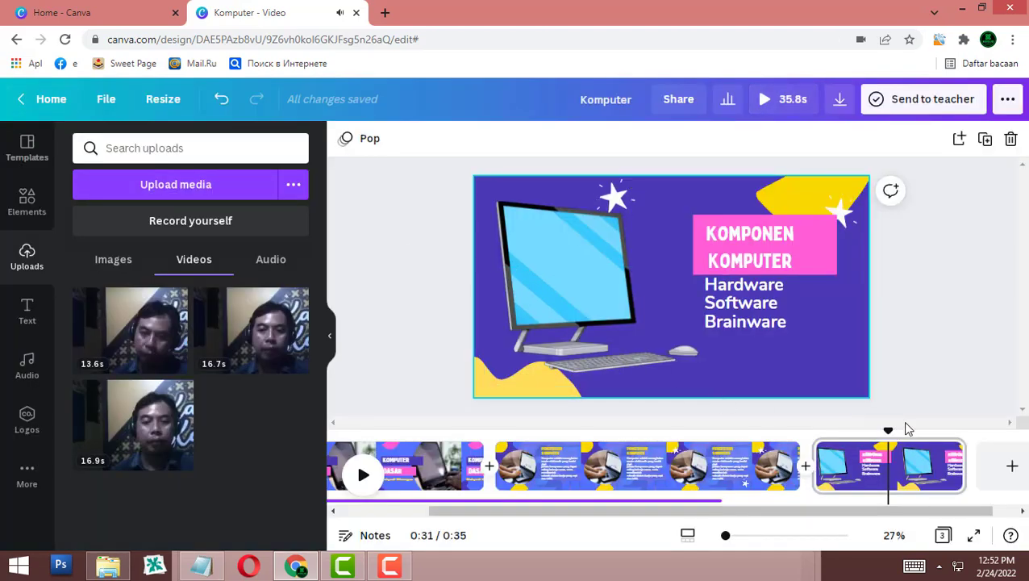
Extend the background music track to the end of the KOMPONEN KOMPUTER page
left_click(651, 501)
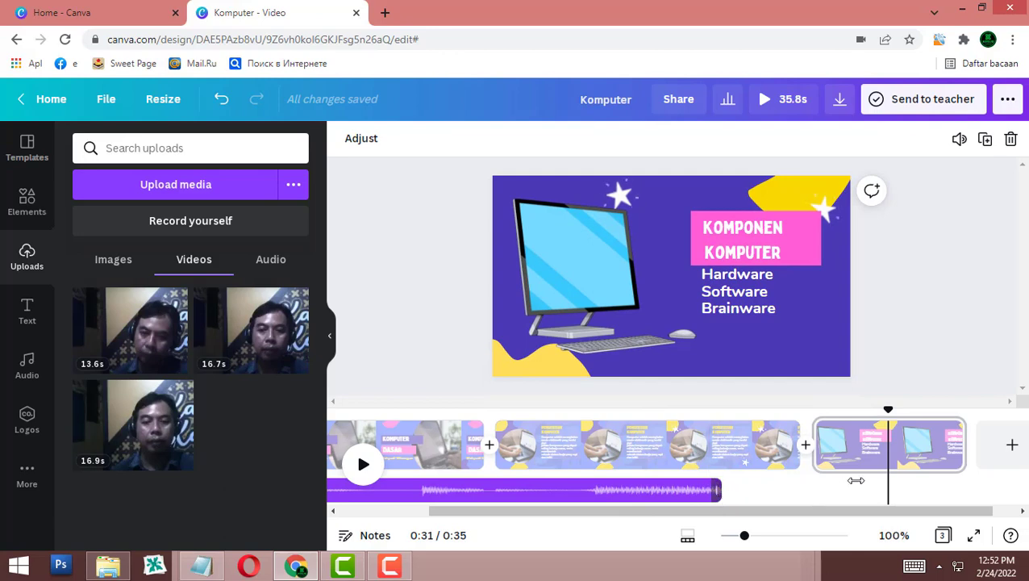
left_click_drag(856, 480, 942, 475)
left_click(957, 383)
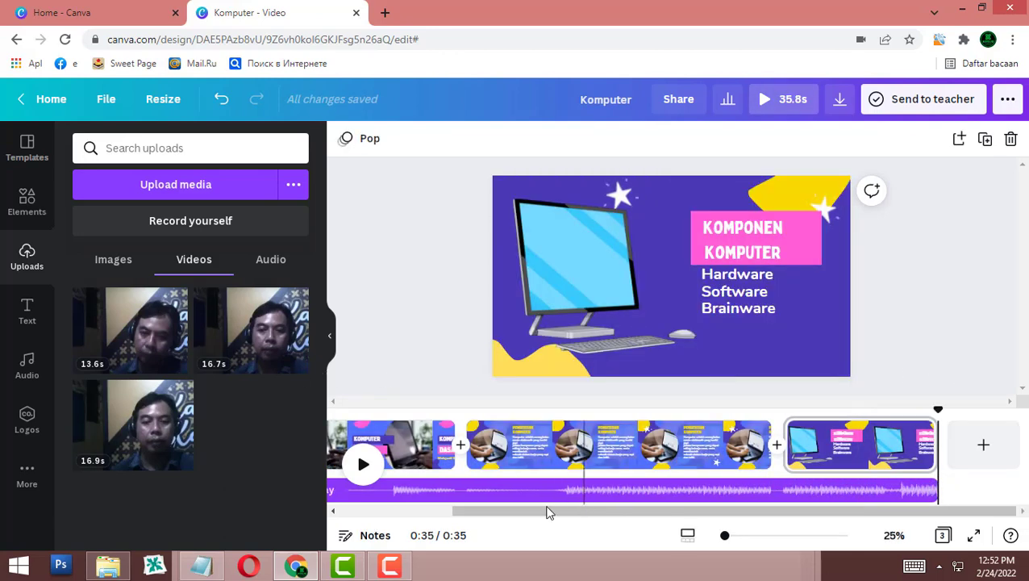
left_click_drag(474, 519, 553, 485)
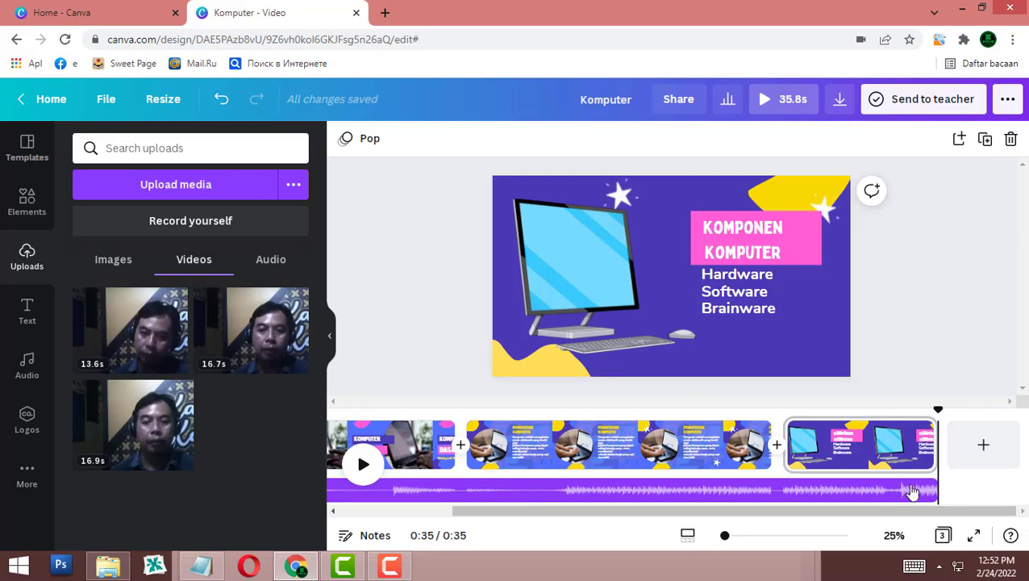
Preview the full video with the extended music, open the download options and return to the editor
left_click(761, 99)
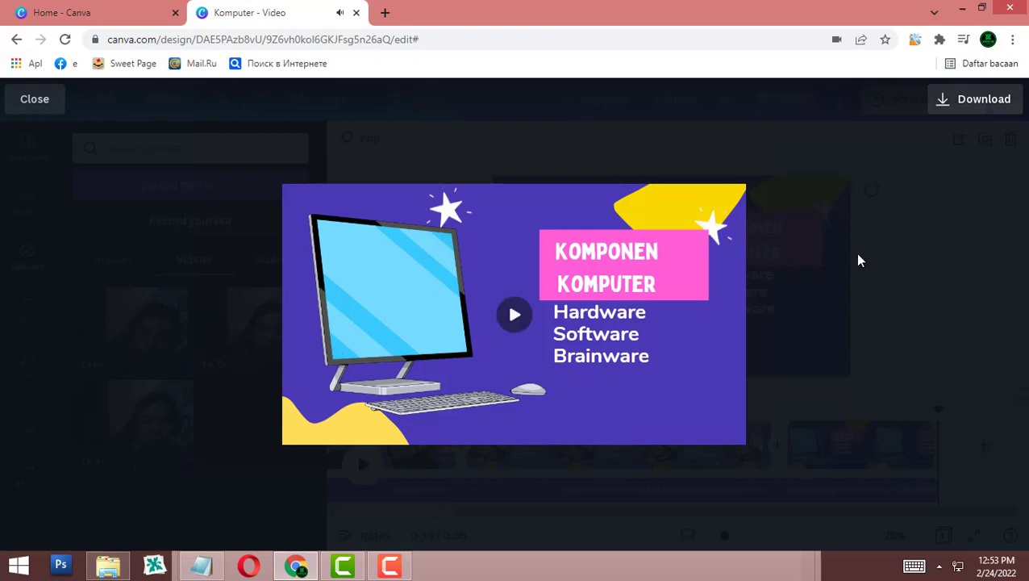
left_click(953, 112)
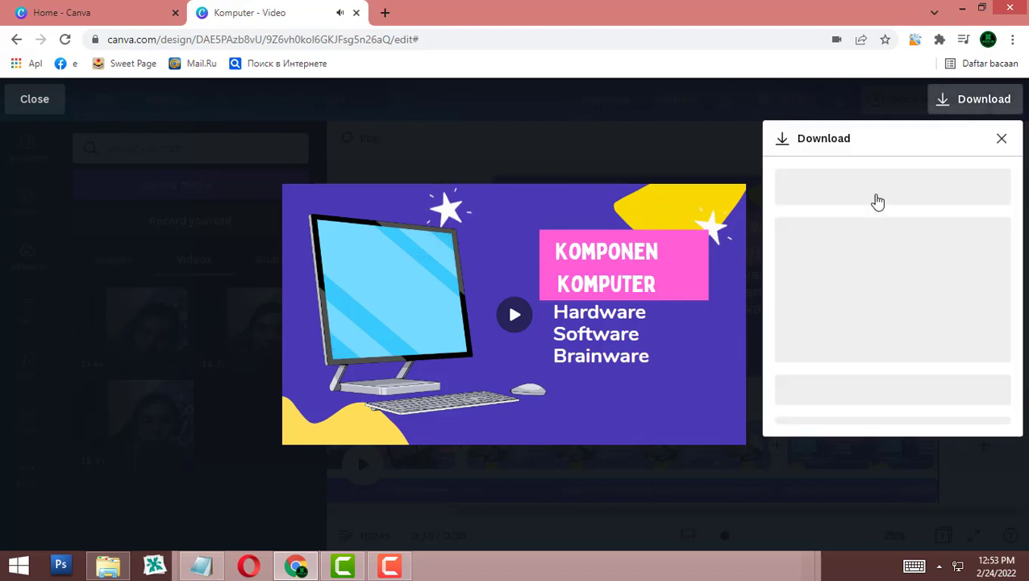
left_click(29, 103)
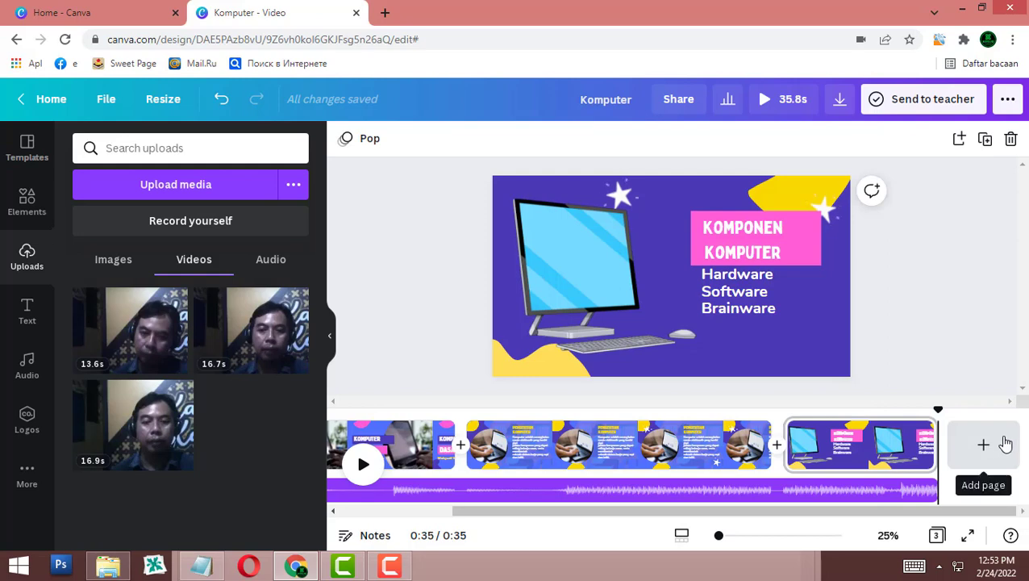
Add a 2.4-second closing page at the end of the video with the subheading text "Bersambung"
left_click(980, 448)
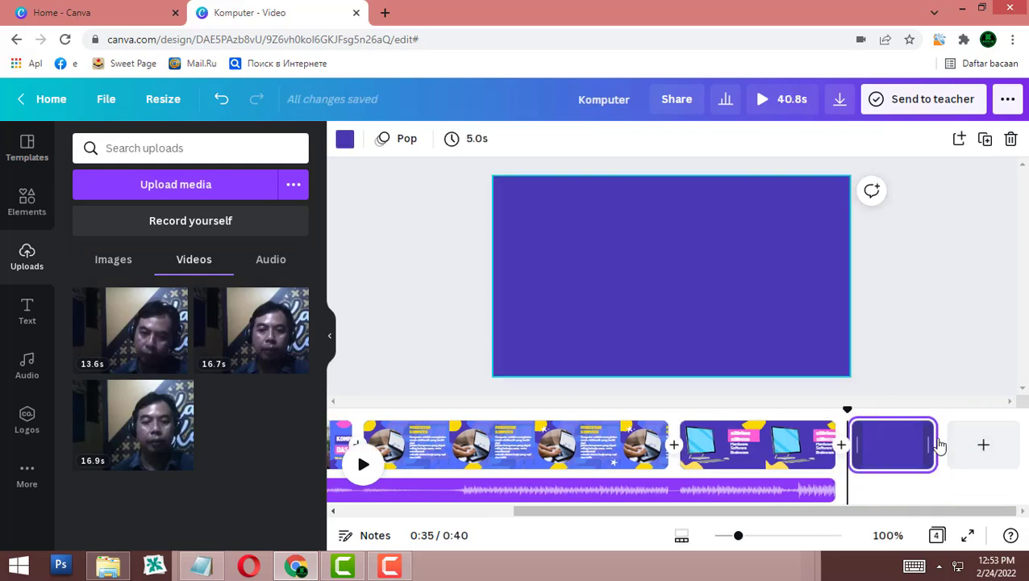
left_click_drag(914, 439, 887, 442)
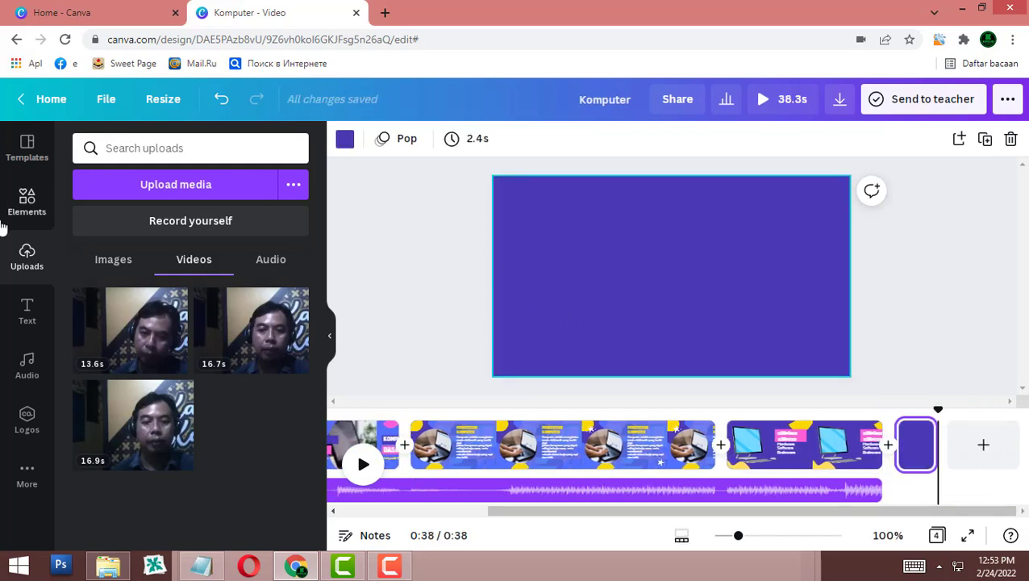
left_click(27, 307)
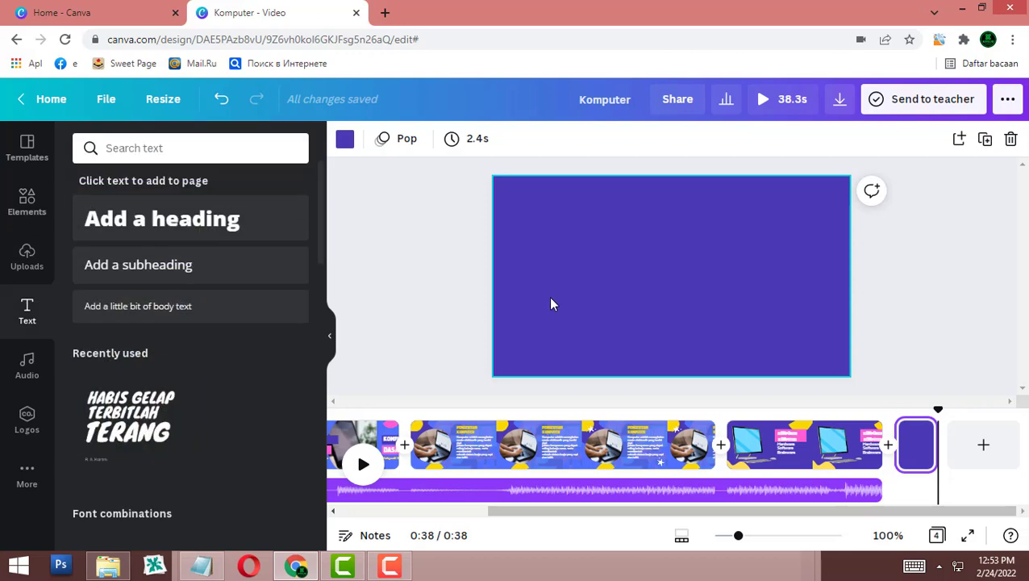
left_click(213, 265)
key("BackSpace")
type("Bersambung")
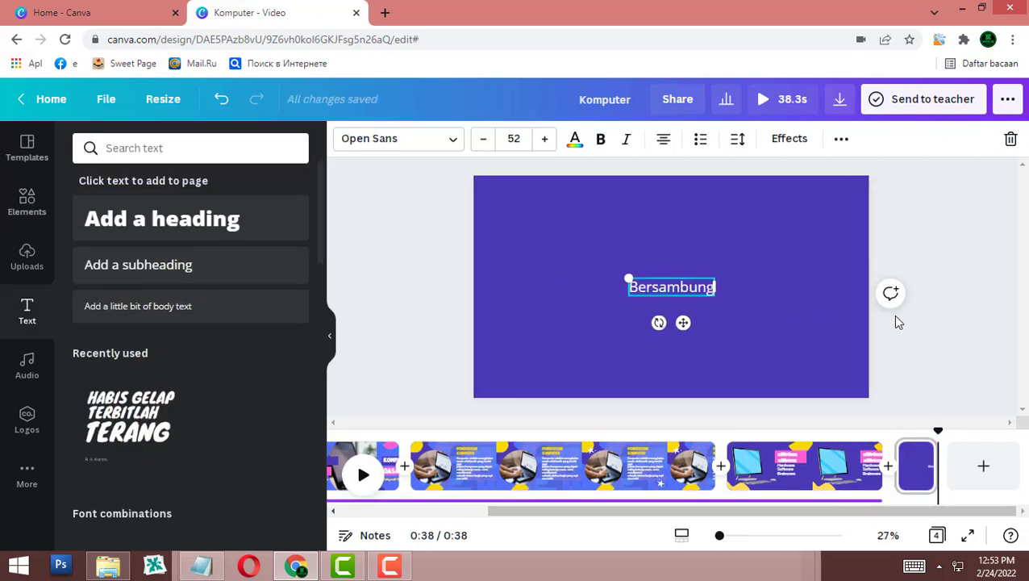
left_click(975, 225)
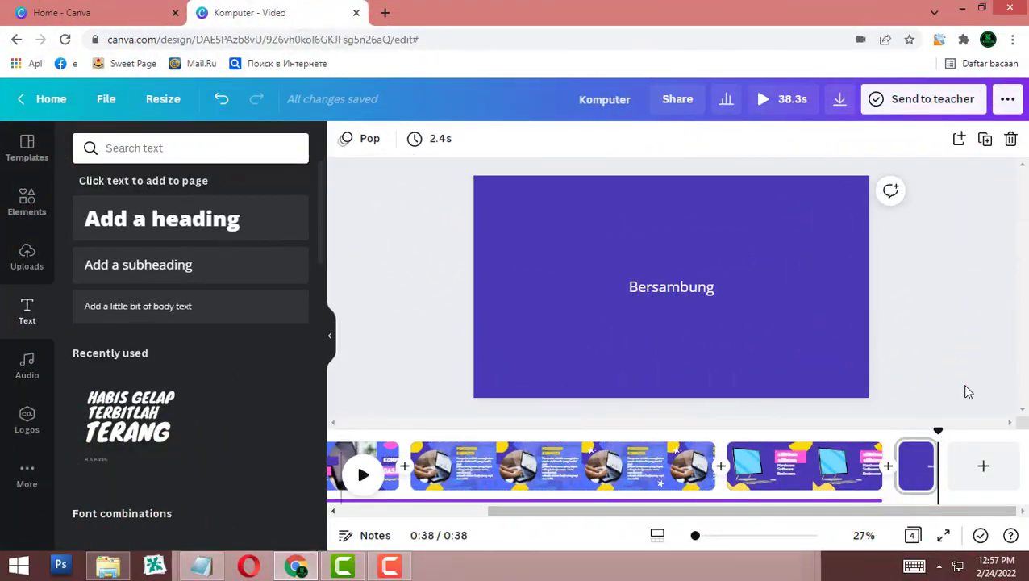
Switch to File Explorer and open the Komputer video from the Downloads folder with Windows Media Player
left_click(117, 569)
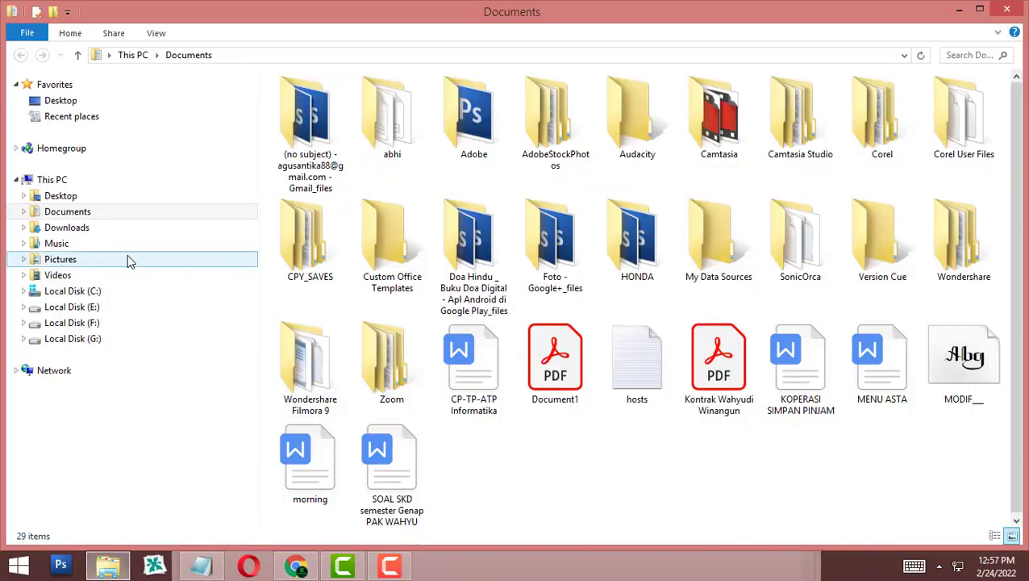
left_click(81, 229)
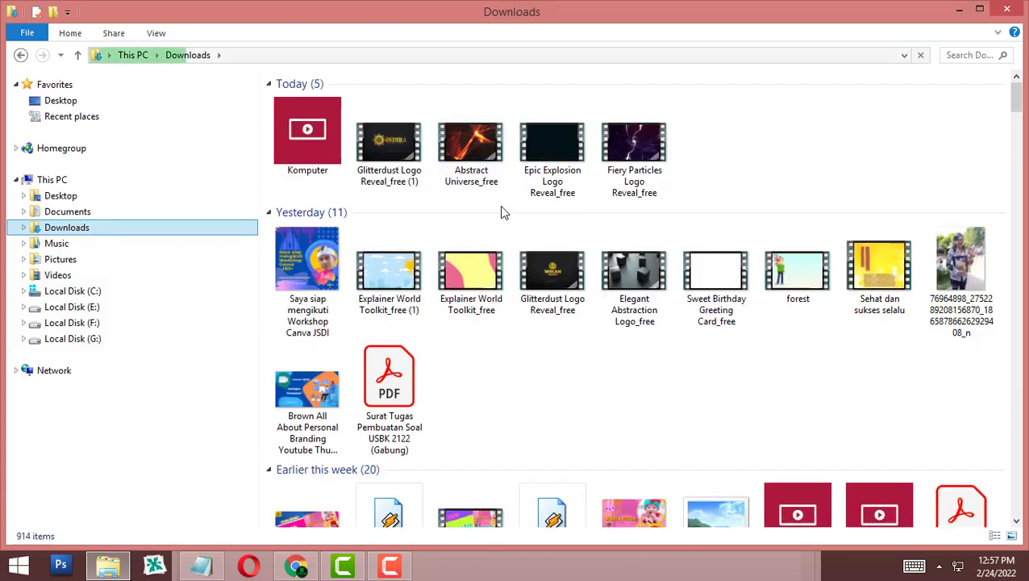
left_click(309, 160)
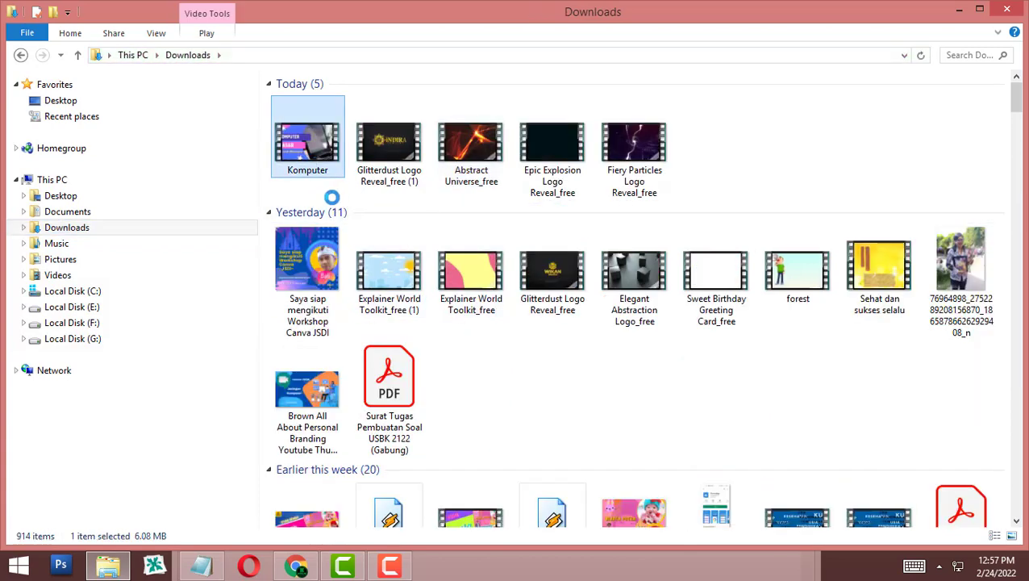
right_click(310, 161)
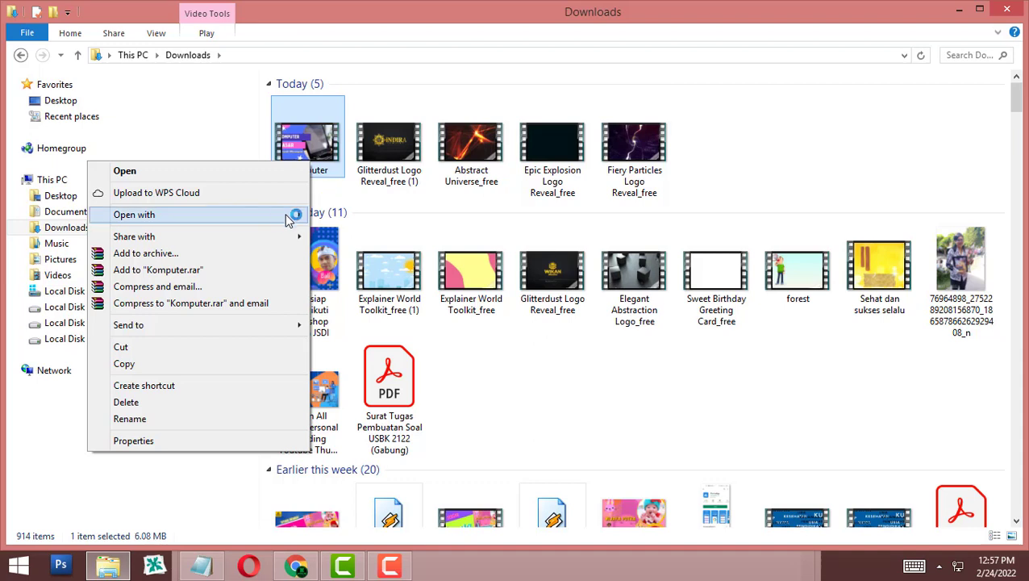
mouse_move(291, 218)
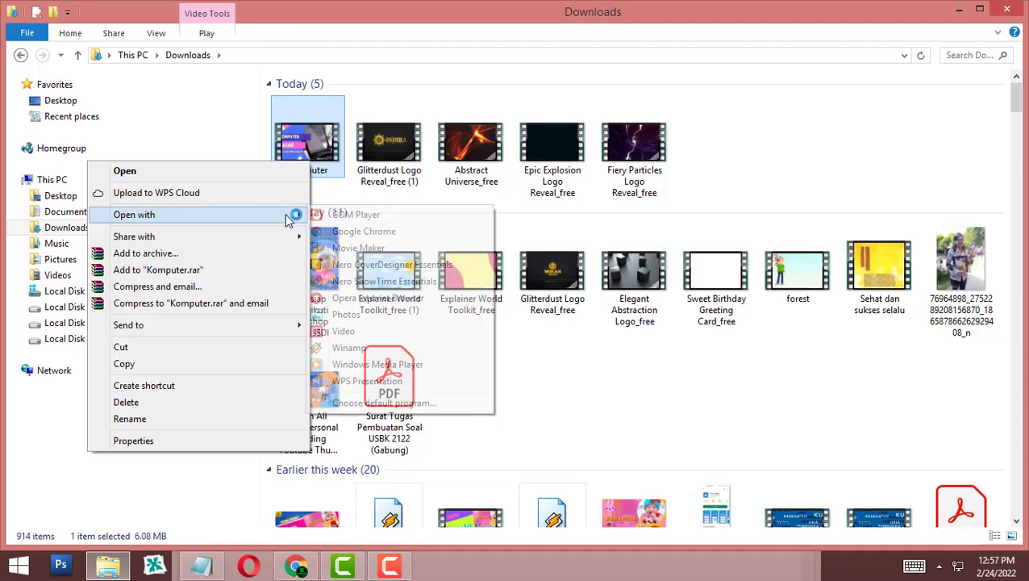
left_click(451, 367)
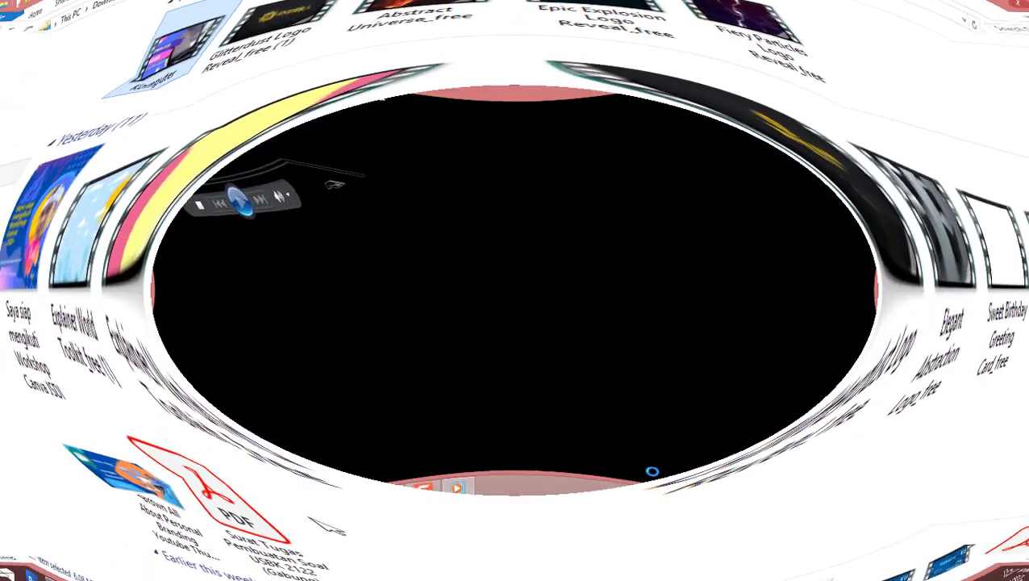